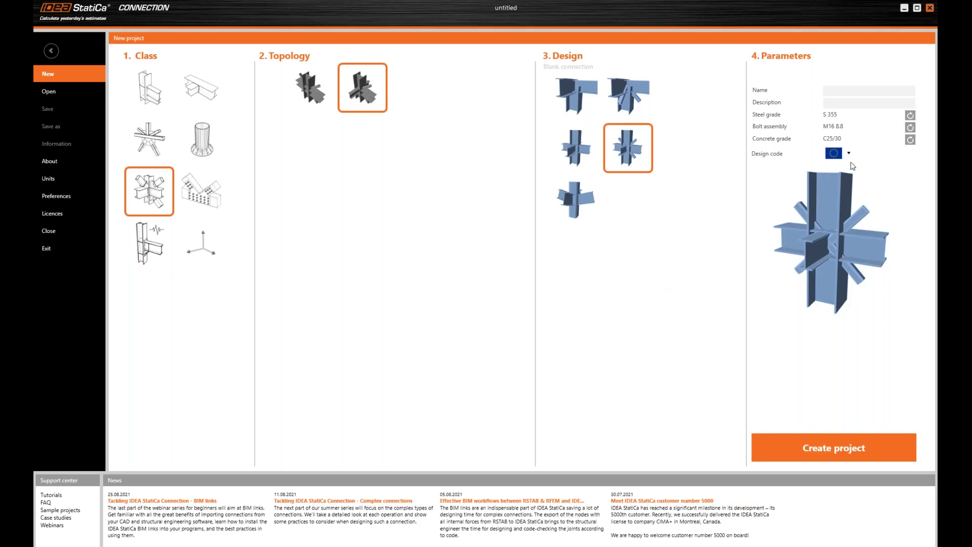
# - Create the project from the selected column joint design with four beams and four diagonals
pyautogui.click(807, 445)
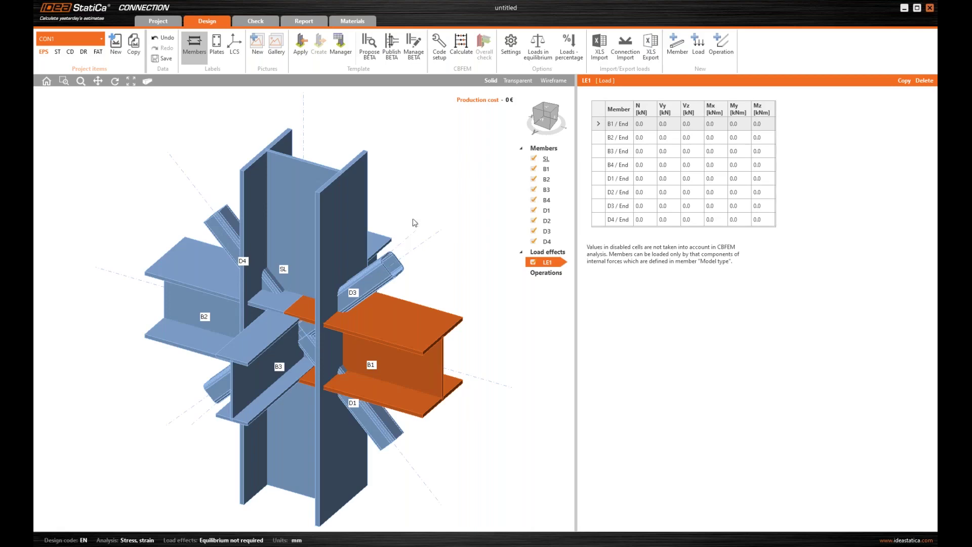
pyautogui.click(544, 115)
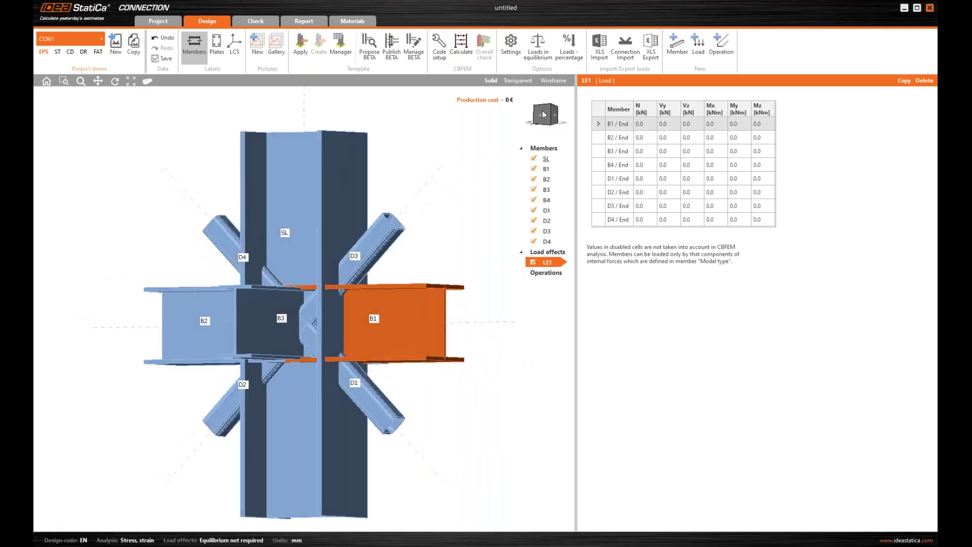
pyautogui.moveTo(542, 115)
pyautogui.mouseDown()
pyautogui.moveTo(527, 125)
pyautogui.moveTo(556, 120)
pyautogui.moveTo(532, 120)
pyautogui.mouseUp()
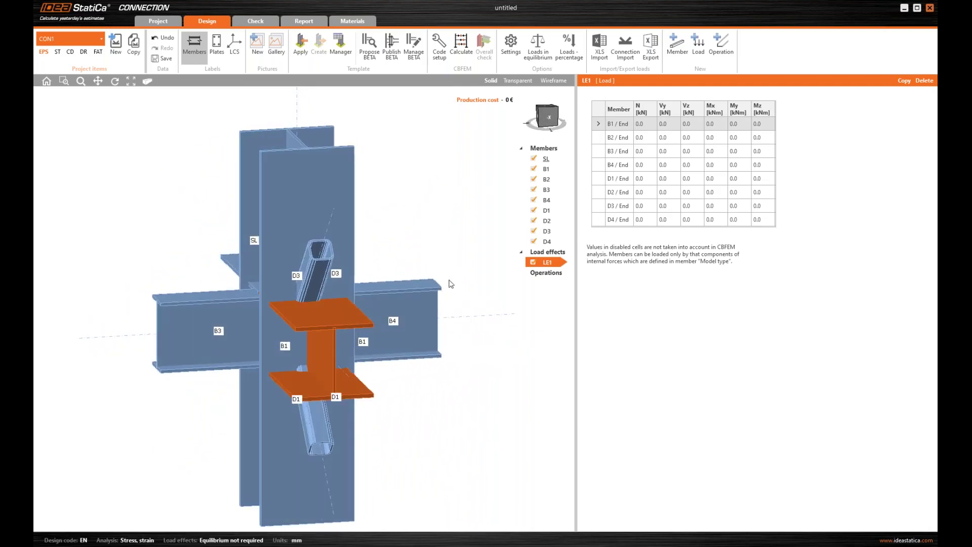
# - Delete beam member B4 from the joint
pyautogui.click(549, 206)
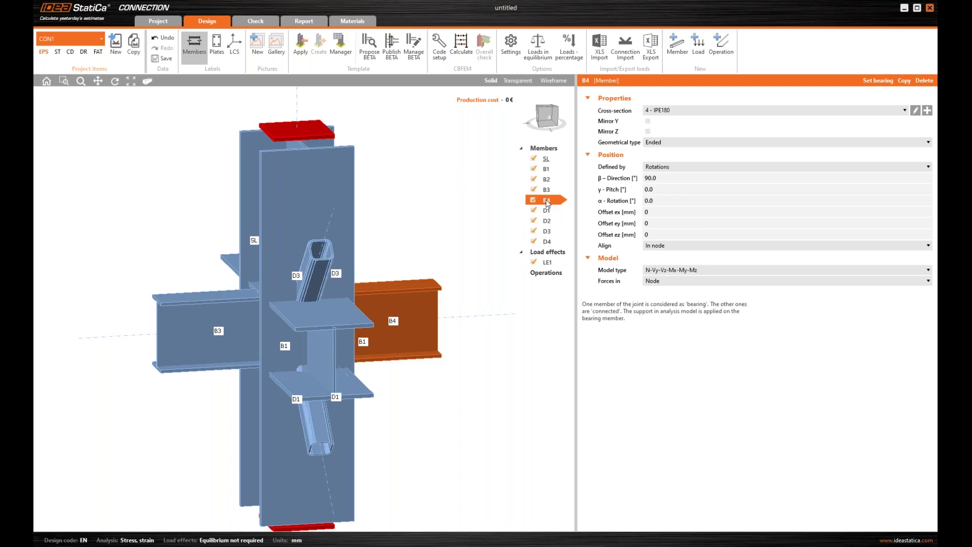
pyautogui.rightClick(546, 202)
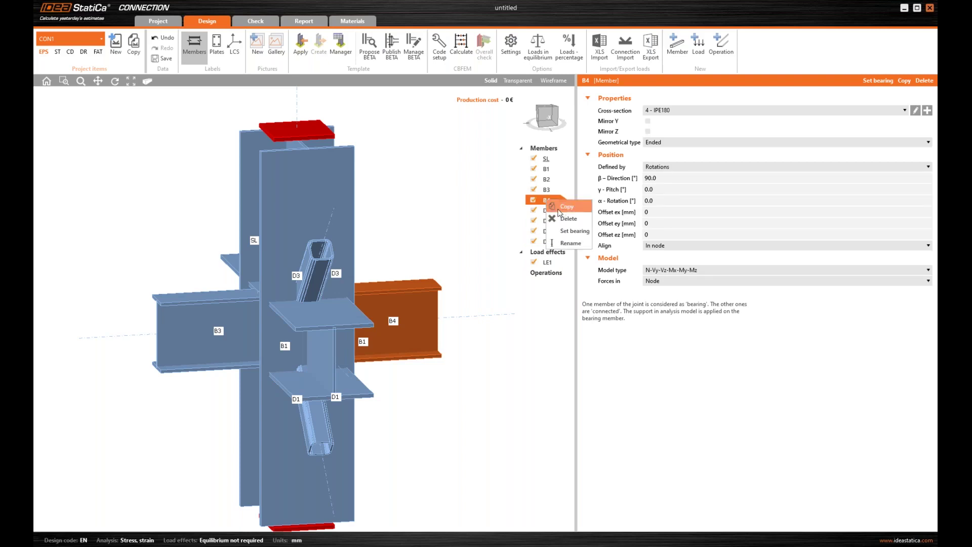
pyautogui.click(568, 218)
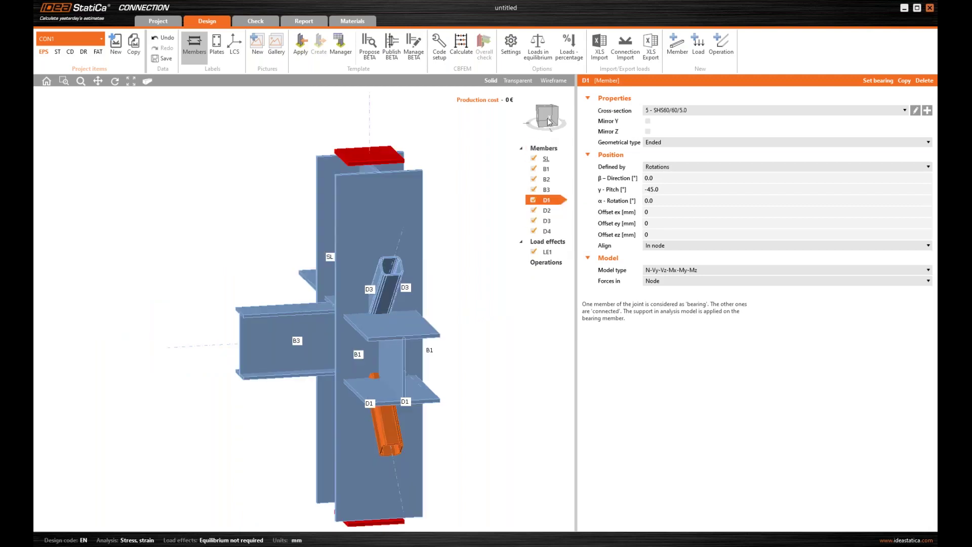
# - Delete diagonal members D4 and D2 from the joint
pyautogui.click(561, 121)
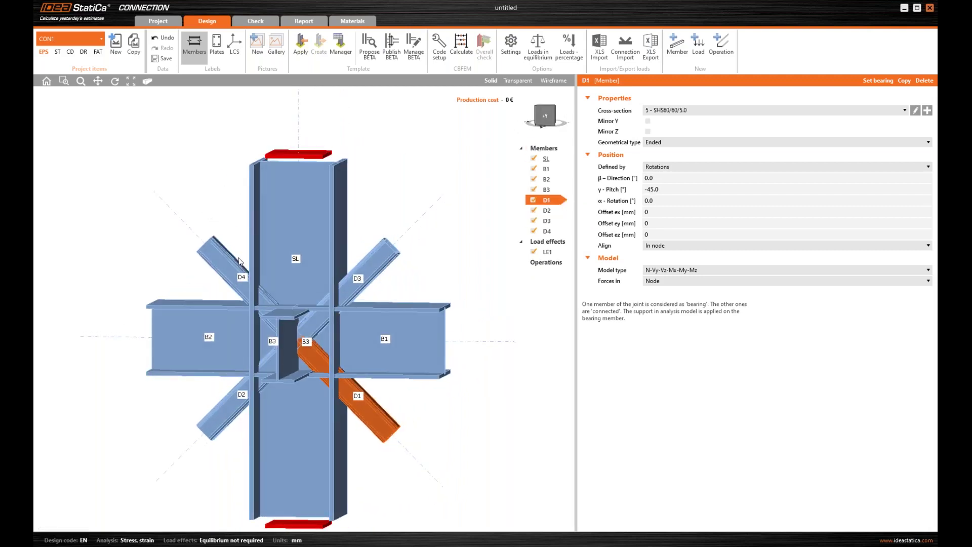
pyautogui.click(546, 231)
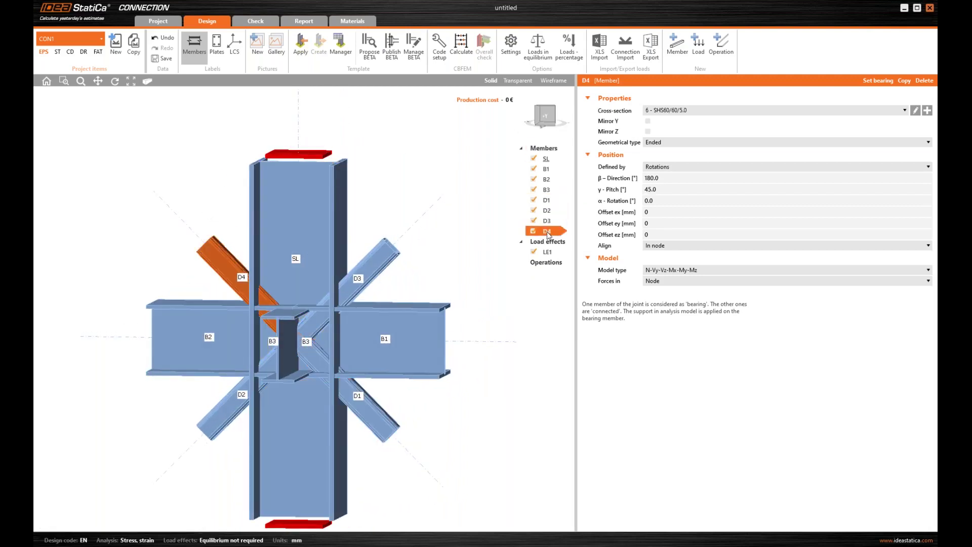
pyautogui.rightClick(545, 231)
pyautogui.click(565, 250)
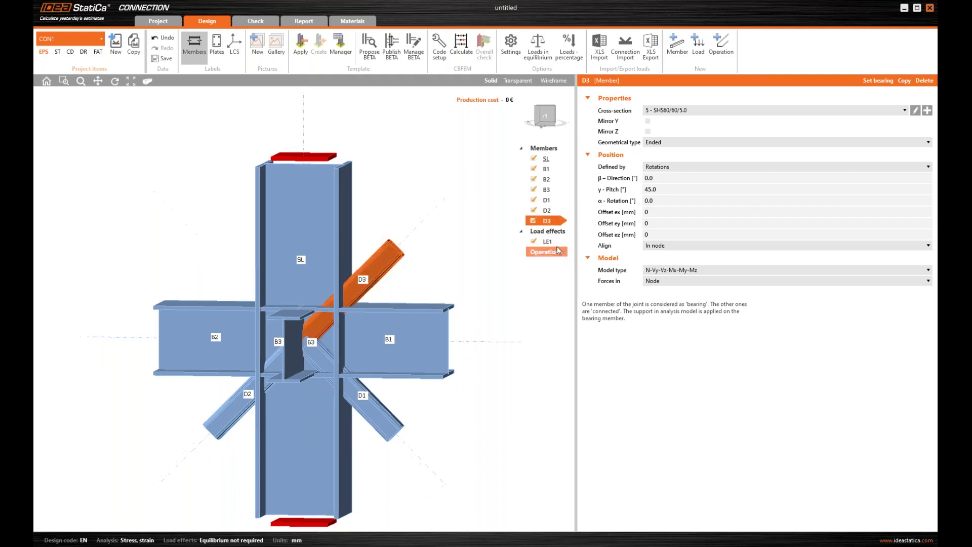
pyautogui.click(227, 407)
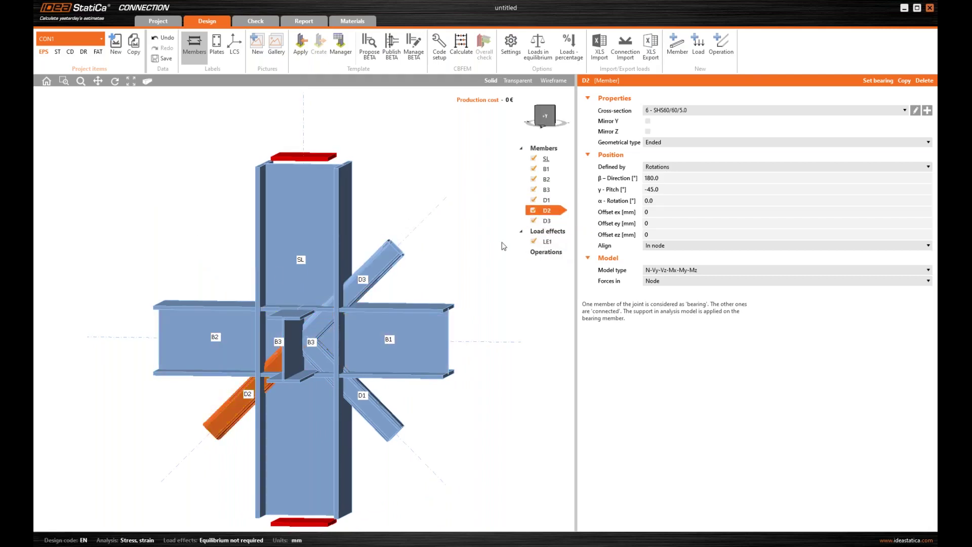
pyautogui.rightClick(547, 213)
pyautogui.click(566, 232)
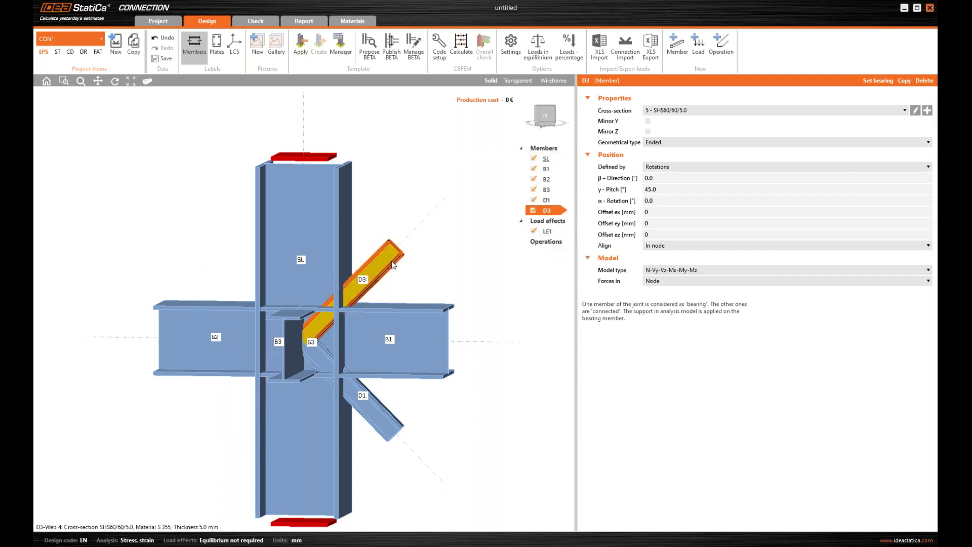
# - Assign a new rolled angle cross-section L80/6 to diagonal member D3
pyautogui.moveTo(543, 117); pyautogui.dragTo(538, 116)
pyautogui.click(537, 116)
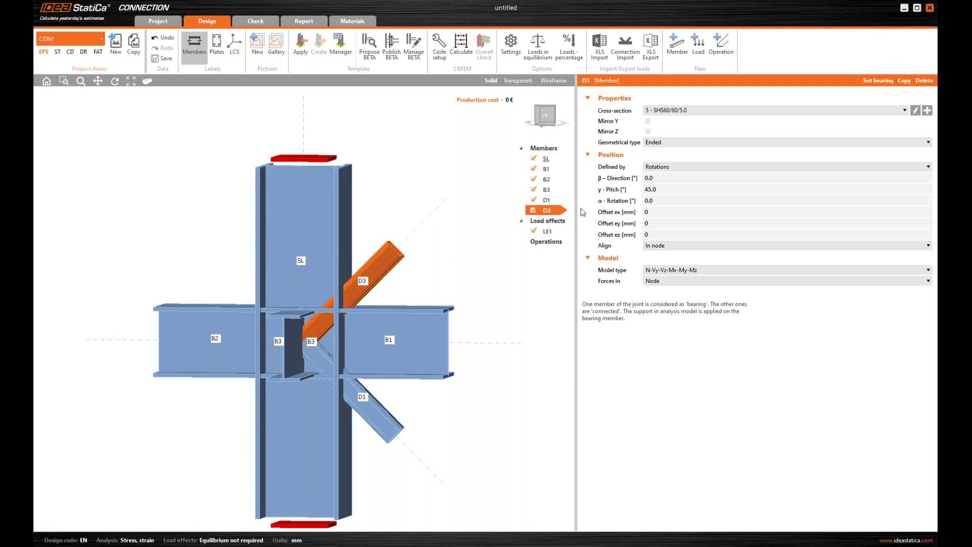
pyautogui.click(927, 110)
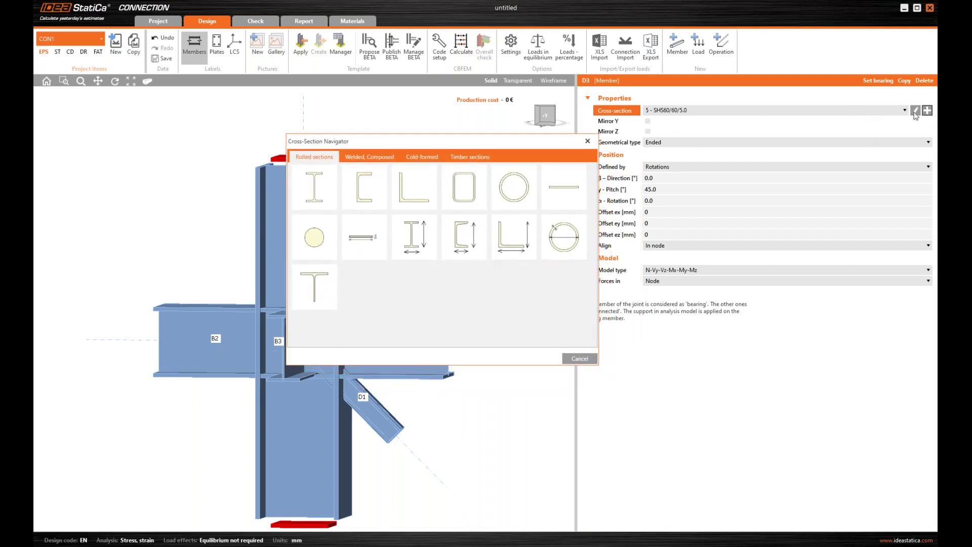
pyautogui.click(415, 196)
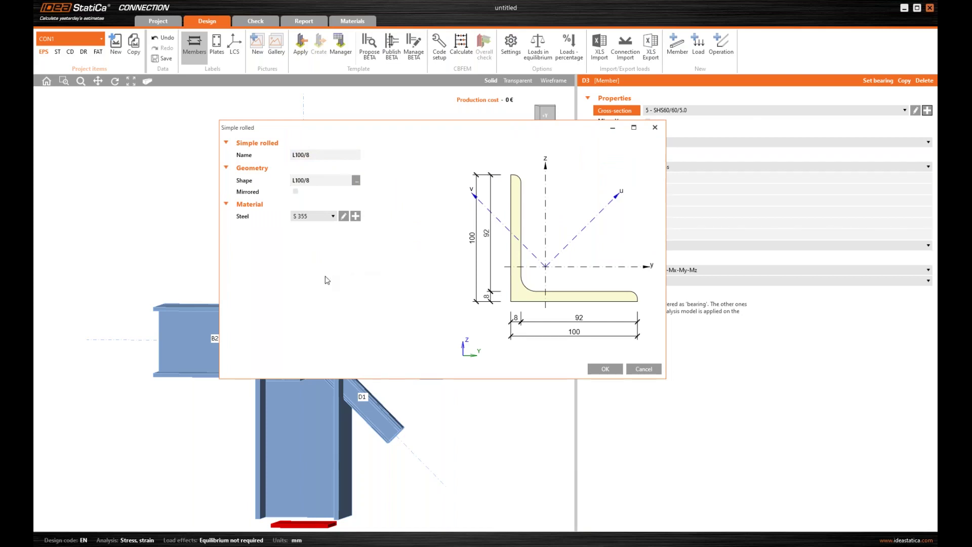
pyautogui.click(356, 180)
pyautogui.click(366, 172)
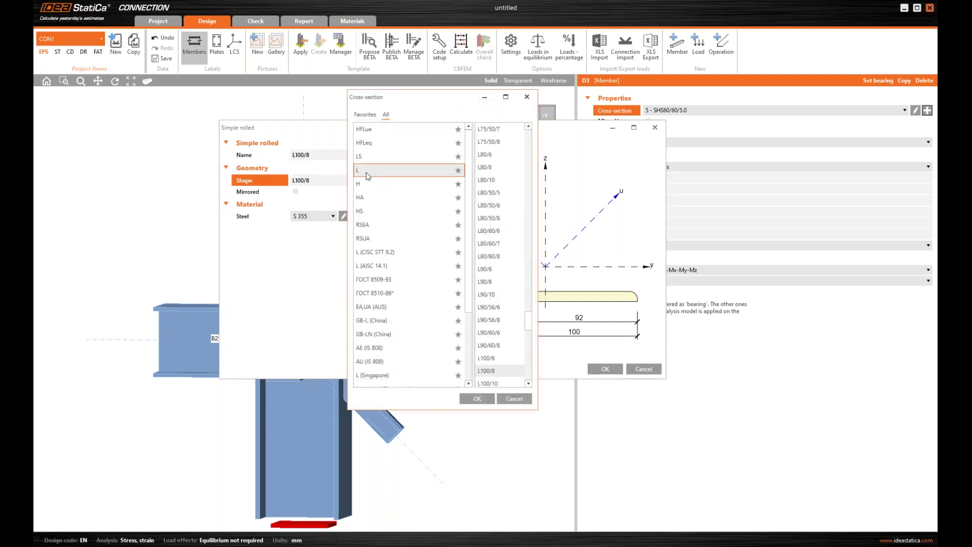
pyautogui.click(494, 153)
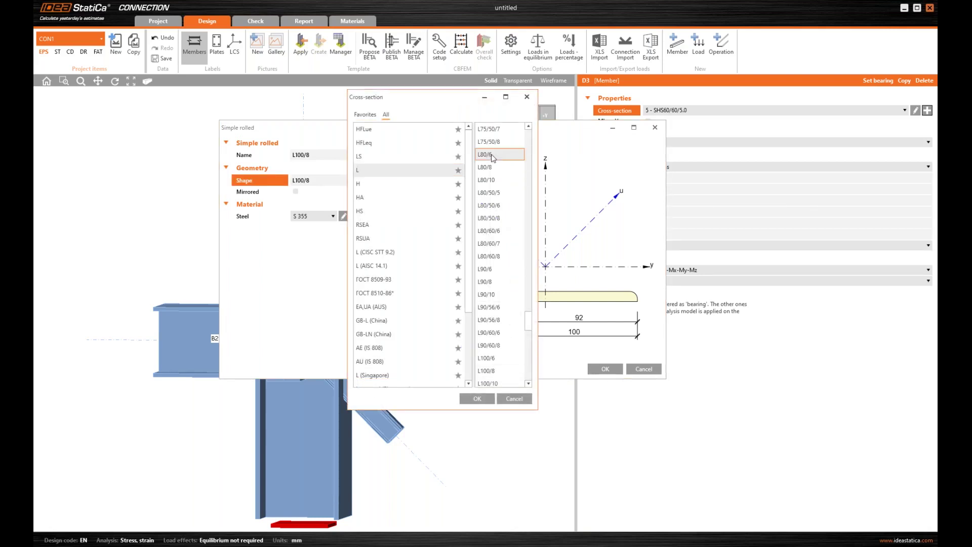
pyautogui.click(476, 399)
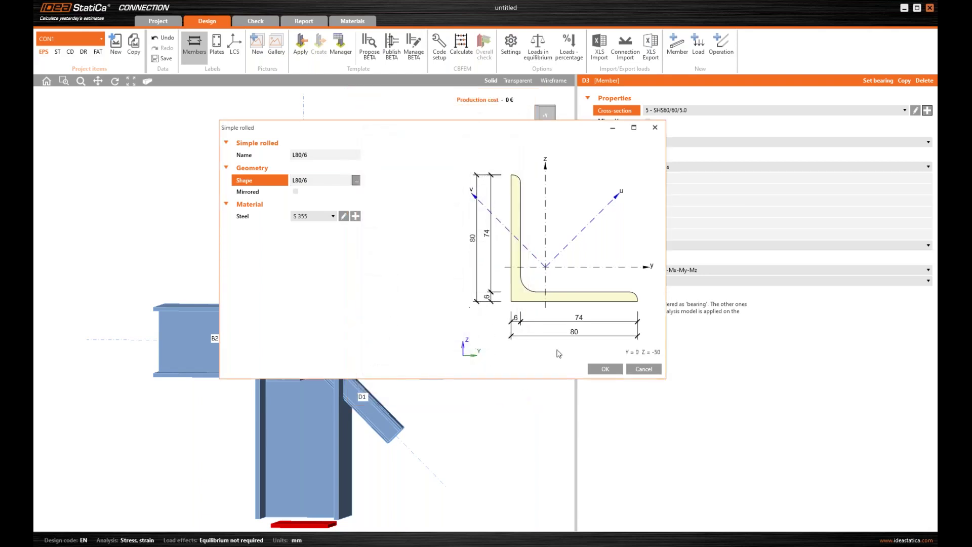
pyautogui.click(604, 369)
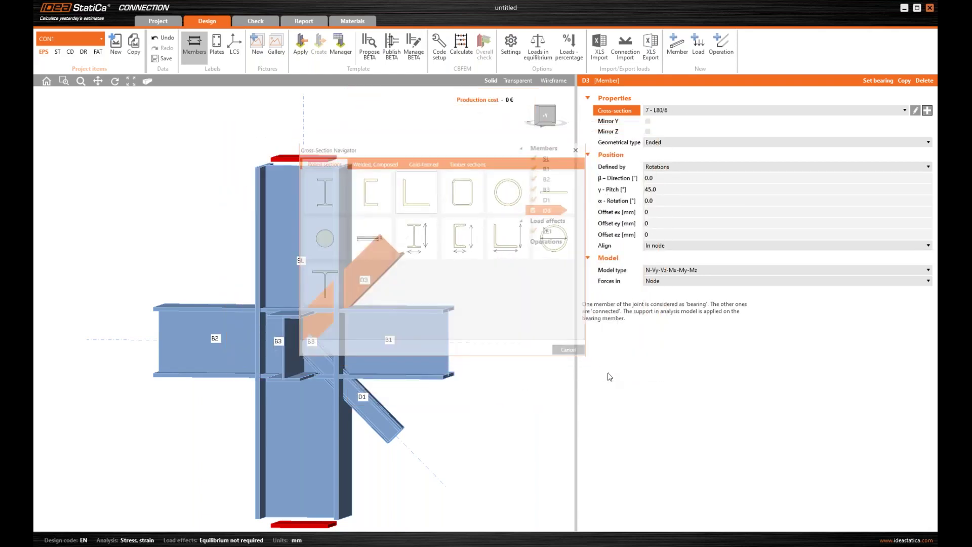
# - Start a new general cross-section, from the welded and composed shapes, for diagonal member D1
pyautogui.moveTo(544, 120)
pyautogui.mouseDown()
pyautogui.moveTo(537, 129)
pyautogui.moveTo(545, 124)
pyautogui.mouseUp()
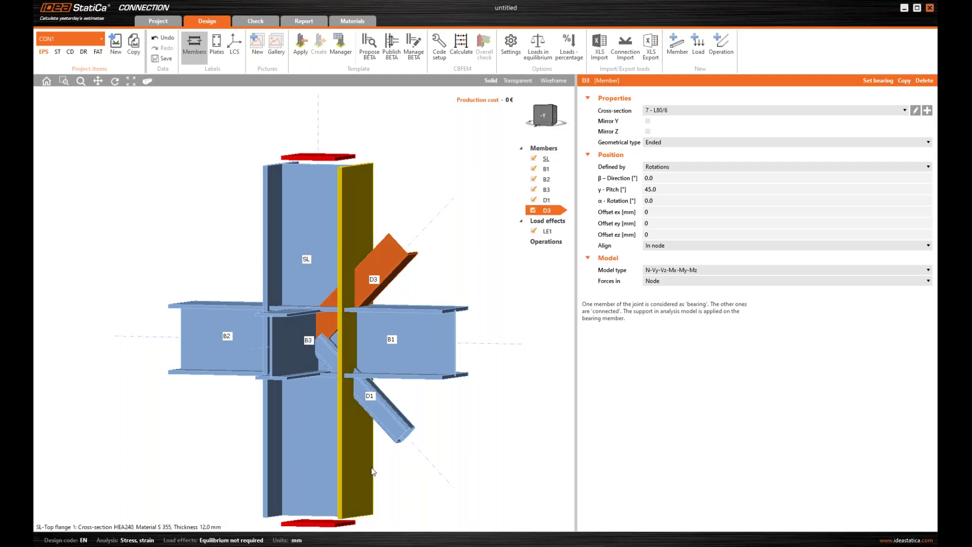
pyautogui.click(396, 433)
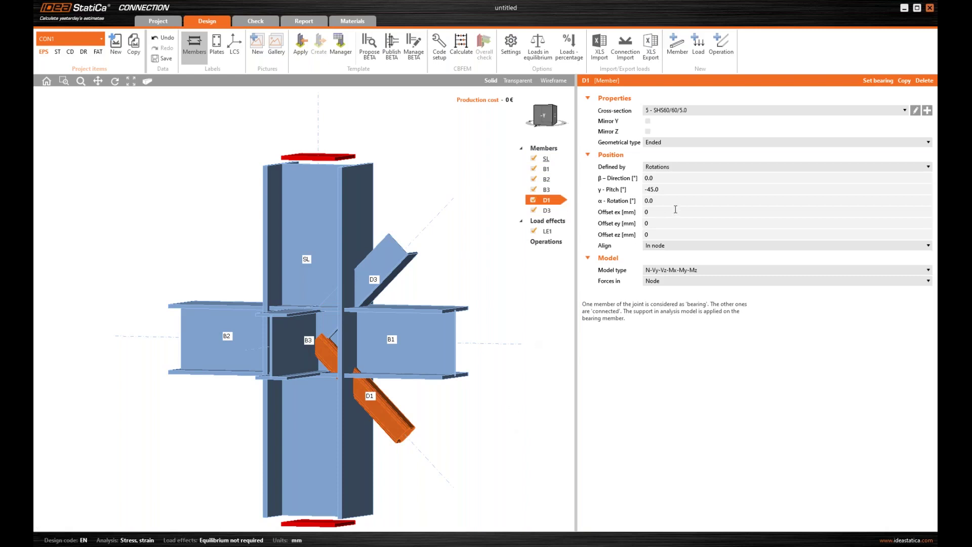
pyautogui.click(927, 112)
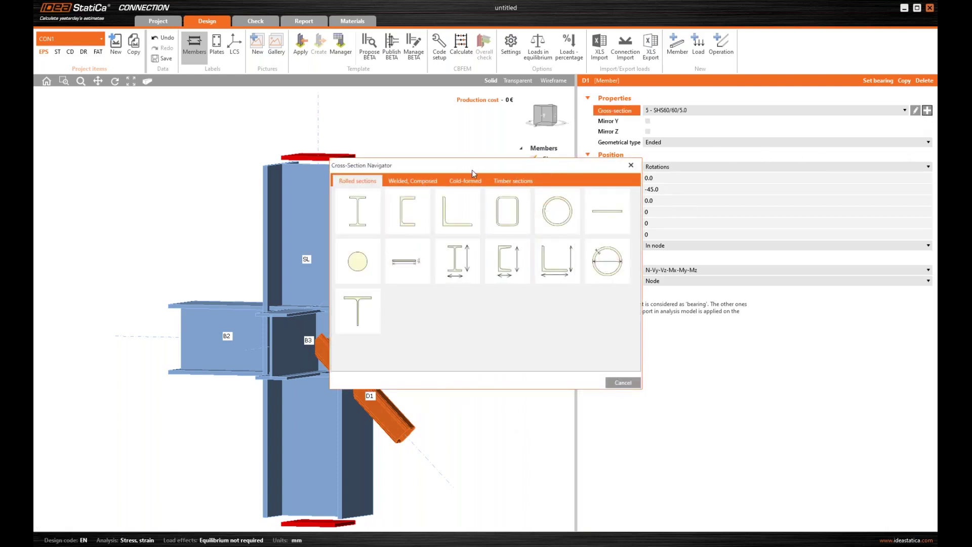
pyautogui.moveTo(471, 169); pyautogui.dragTo(413, 134)
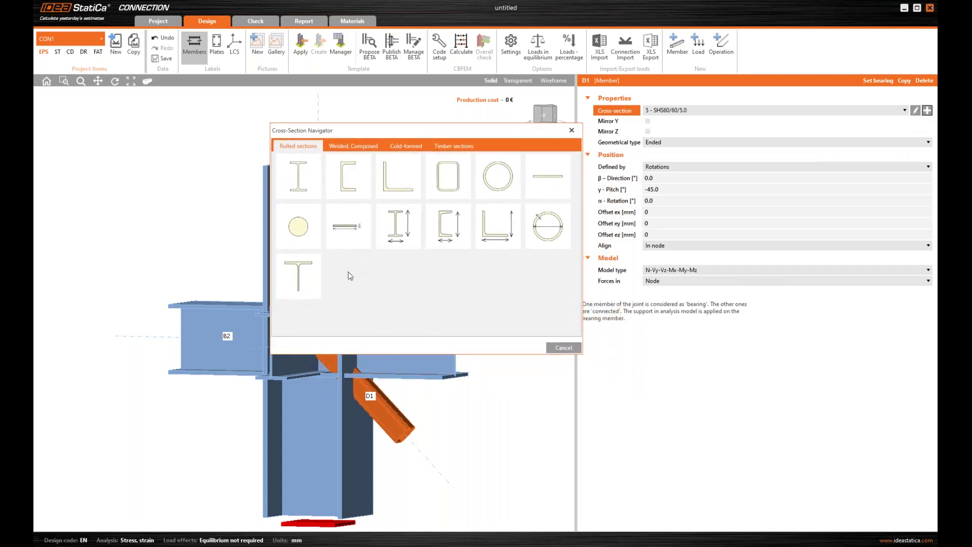
pyautogui.click(334, 147)
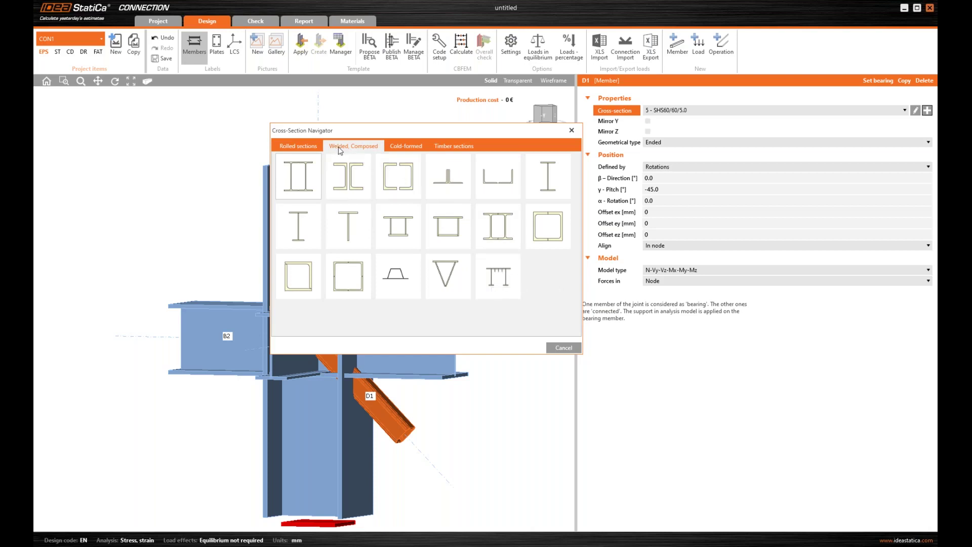
pyautogui.click(499, 278)
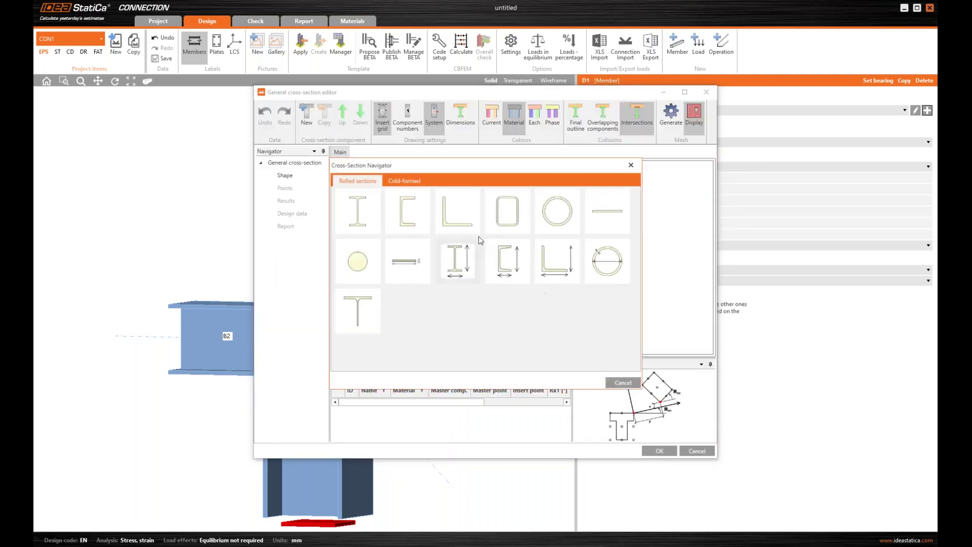
# - Add a rolled L80/8 angle as the first component of the general cross-section
pyautogui.click(450, 221)
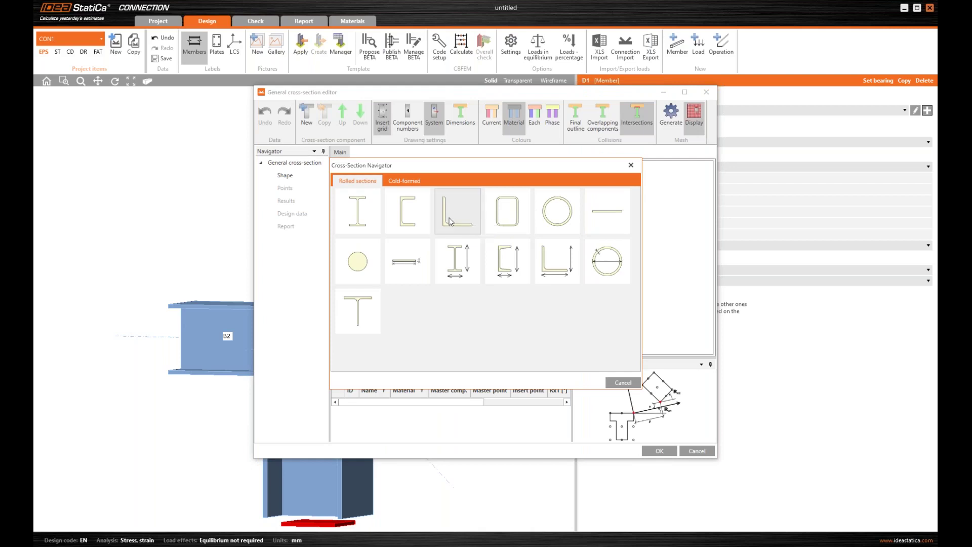
pyautogui.click(399, 205)
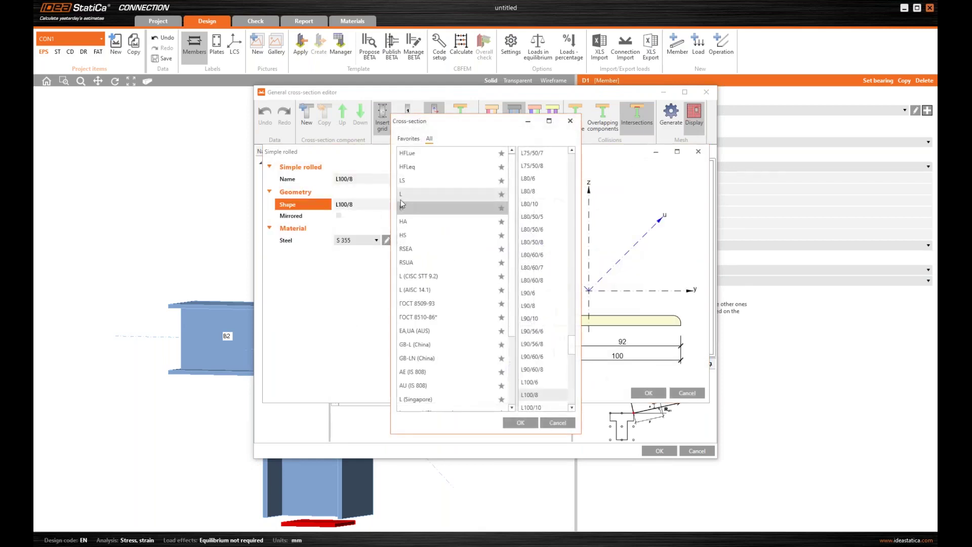
pyautogui.click(530, 179)
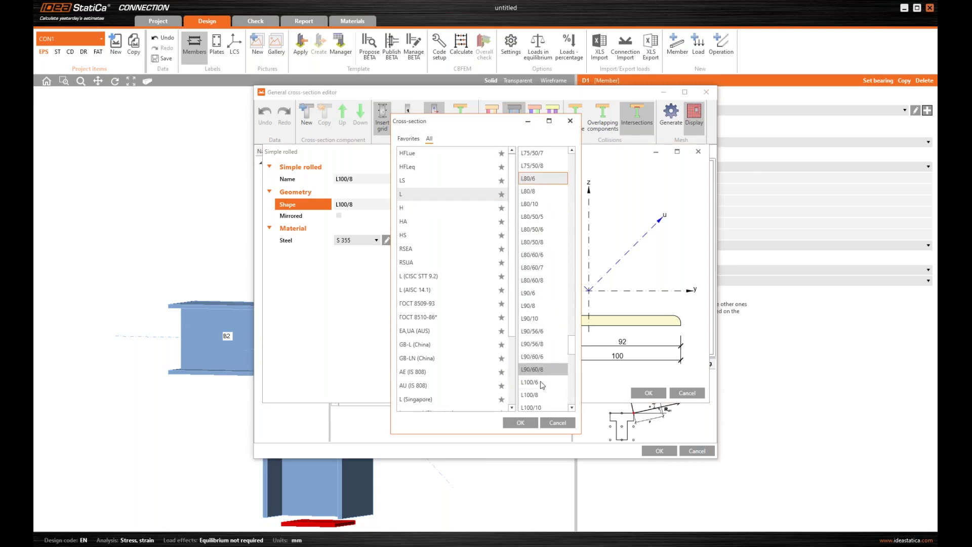
pyautogui.click(531, 192)
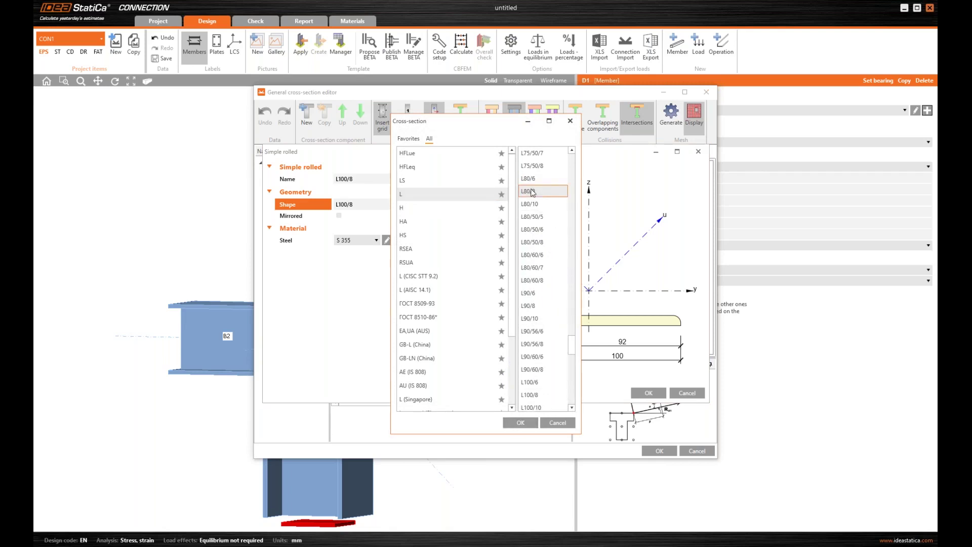
pyautogui.click(520, 423)
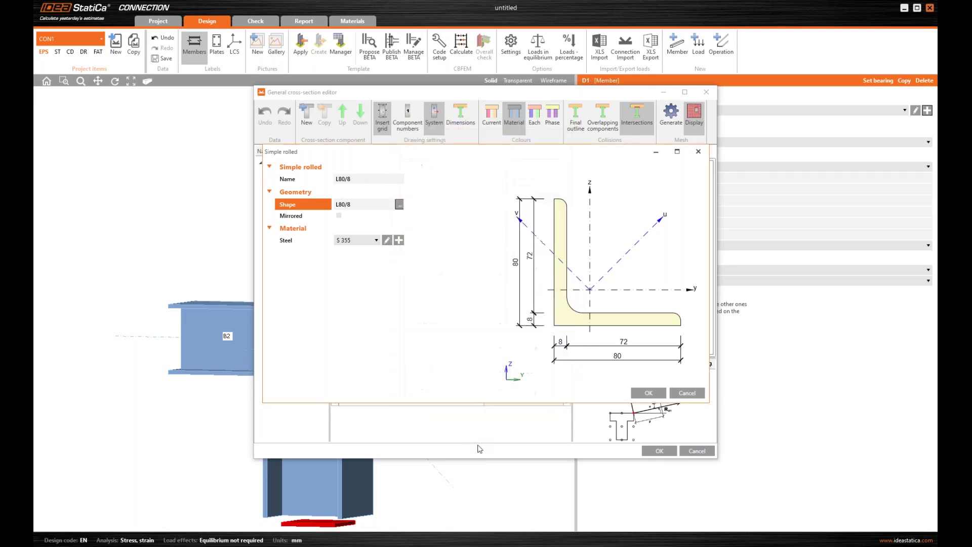
pyautogui.click(648, 393)
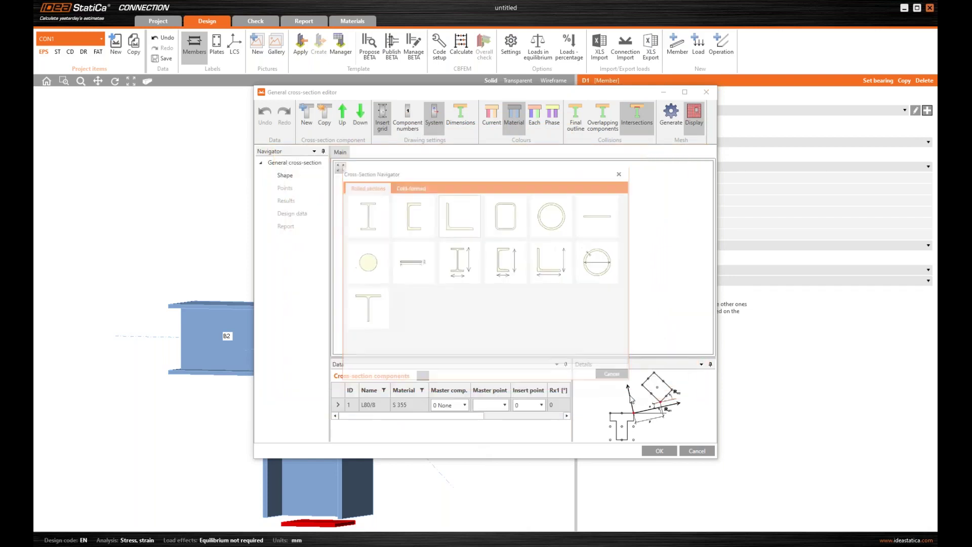
# - Add a plate 8 mm thick and 80 mm wide as the second component of the general cross-section
pyautogui.click(685, 93)
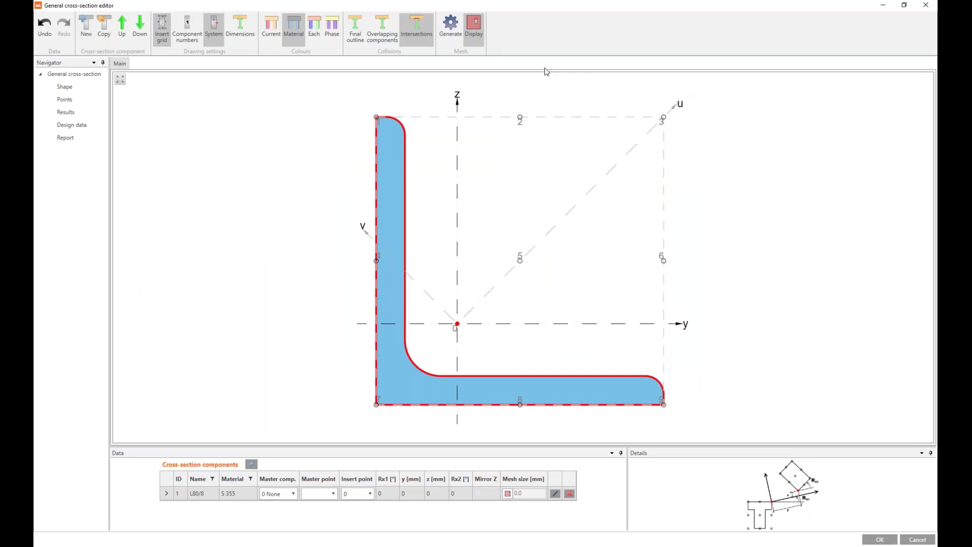
pyautogui.click(251, 465)
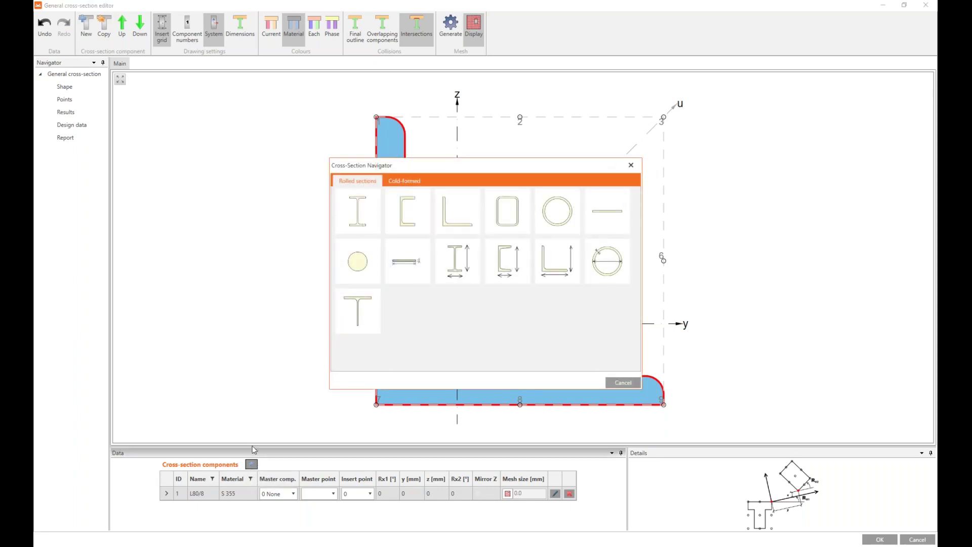
pyautogui.click(405, 266)
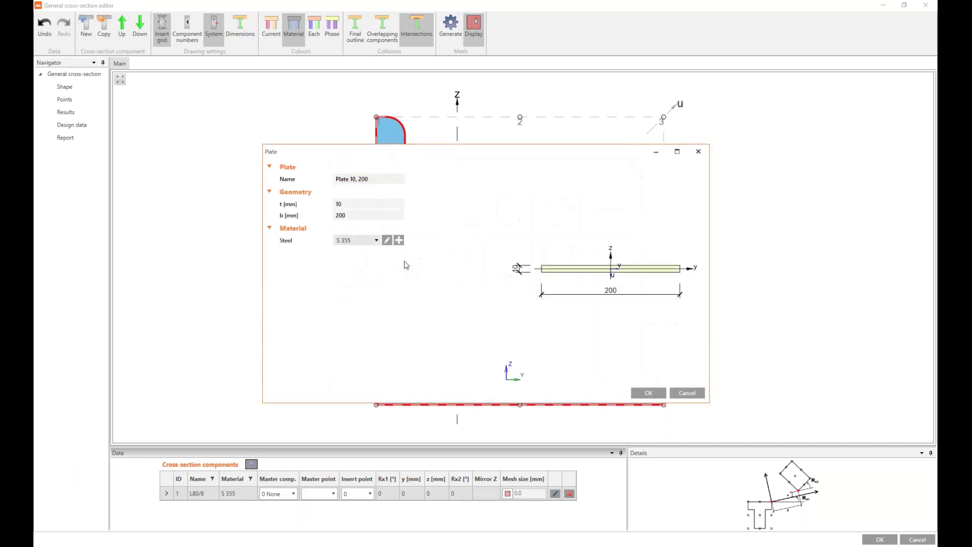
pyautogui.click(315, 206)
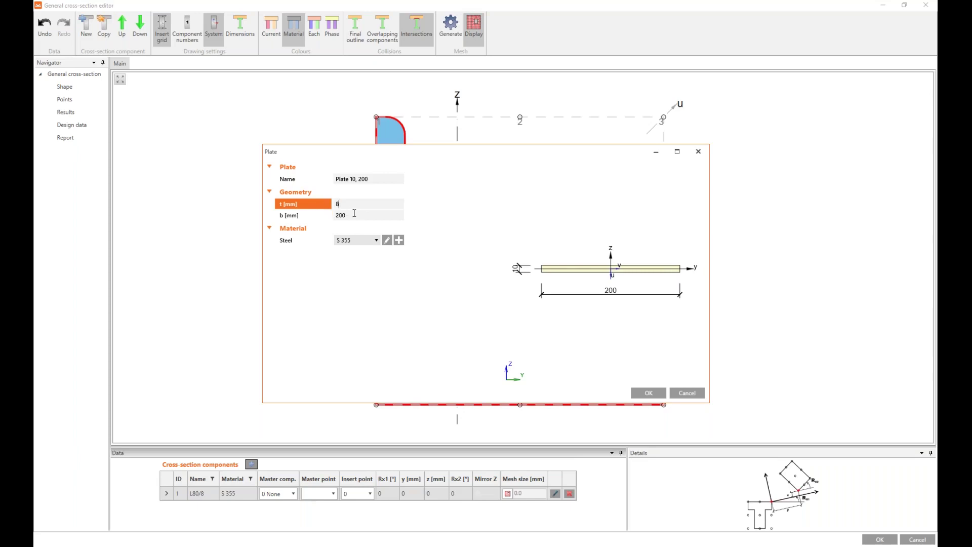
pyautogui.click(315, 217)
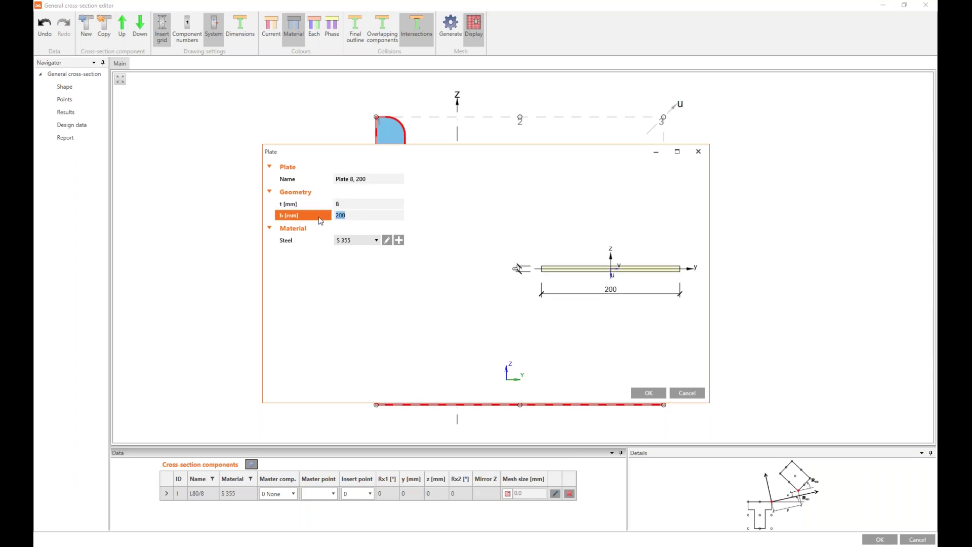
pyautogui.write('80')
pyautogui.click(647, 393)
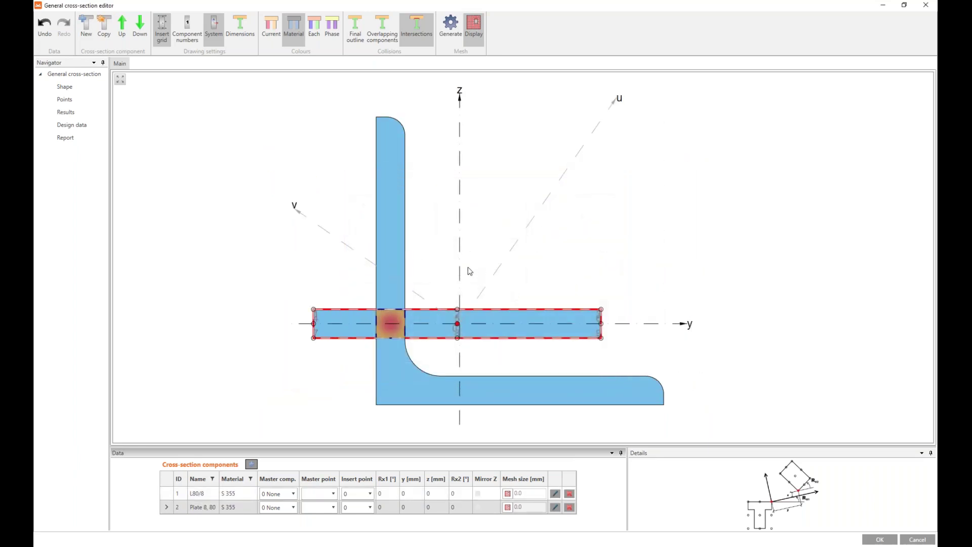
# - Attach the plate to the L80/8 angle as master component, using master point 7 and insert point 6
pyautogui.moveTo(467, 271); pyautogui.dragTo(471, 227, button='middle')
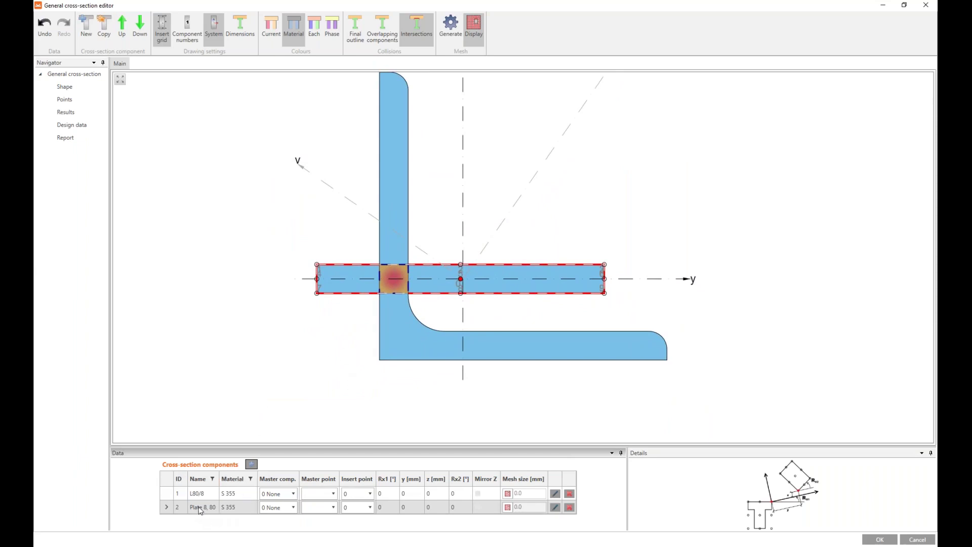
pyautogui.click(291, 508)
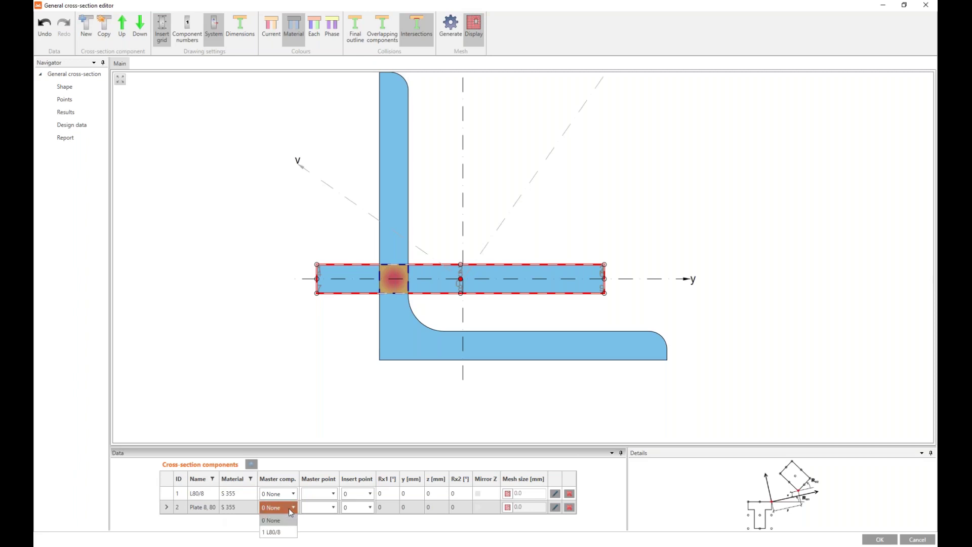
pyautogui.click(278, 533)
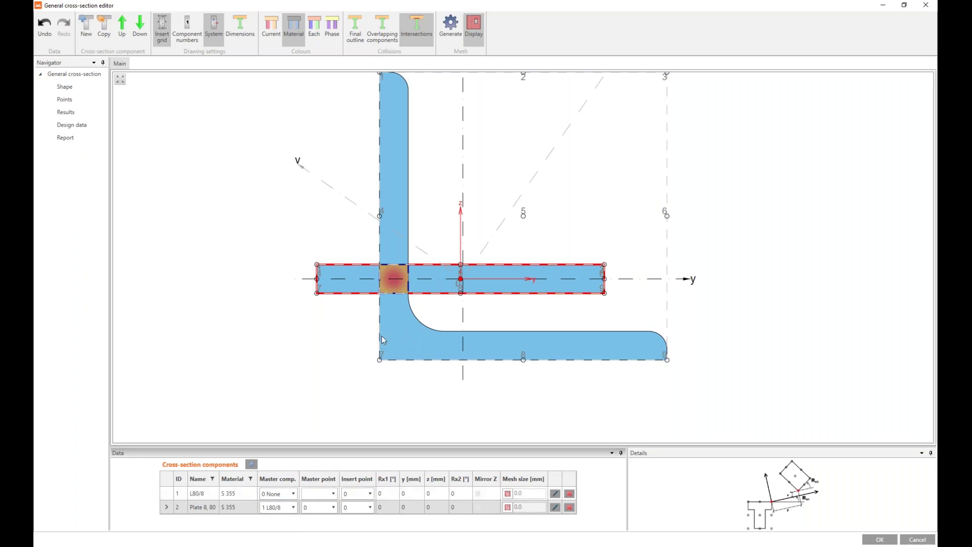
pyautogui.click(331, 506)
pyautogui.click(318, 496)
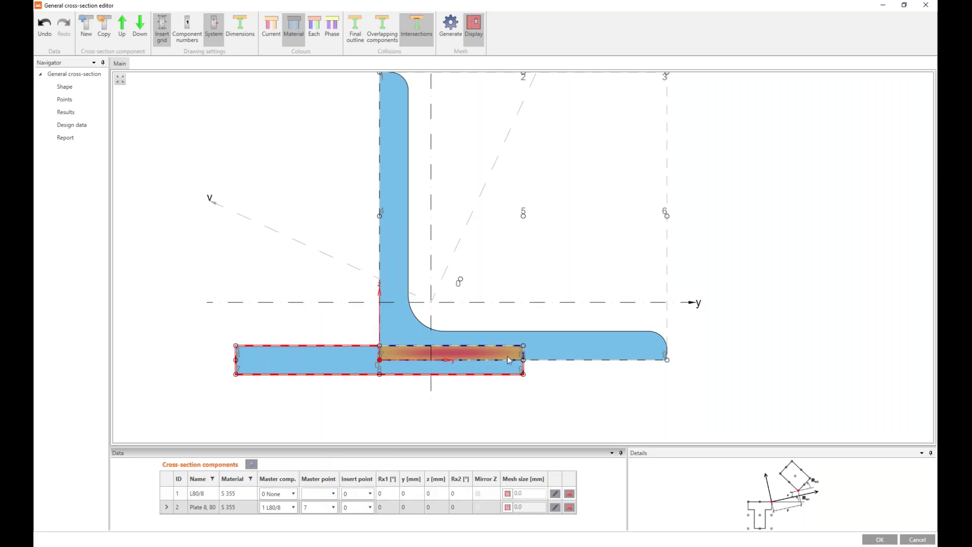
pyautogui.click(369, 507)
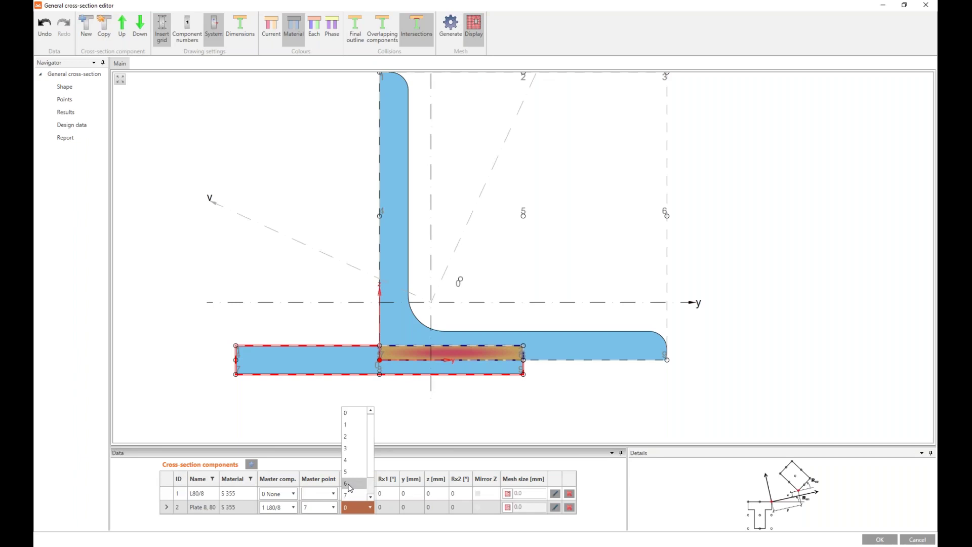
pyautogui.click(350, 484)
pyautogui.moveTo(349, 396); pyautogui.dragTo(365, 319, button='middle')
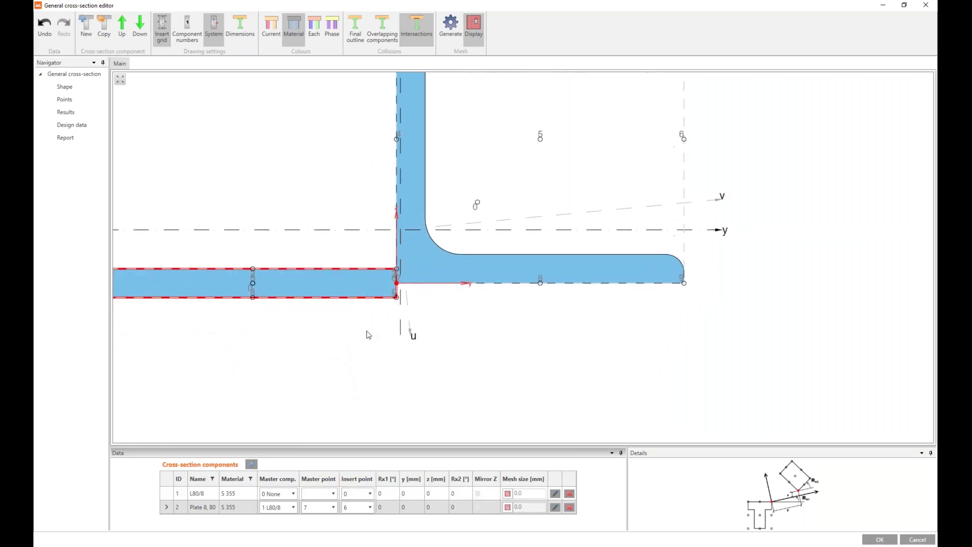
# - Rotate the plate by setting its Rx1 angle to 45° and accept the general cross-section for D1
pyautogui.click(387, 509)
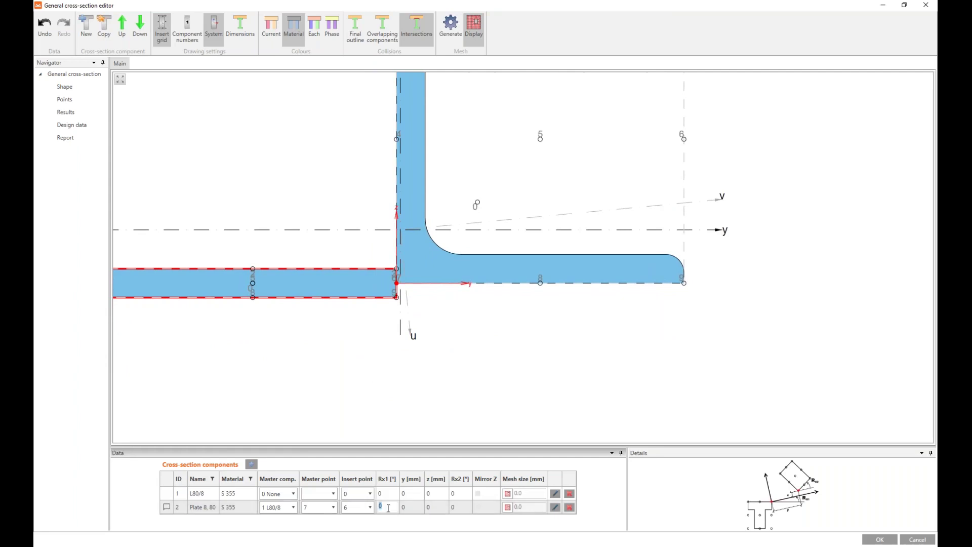
pyautogui.press('Tab')
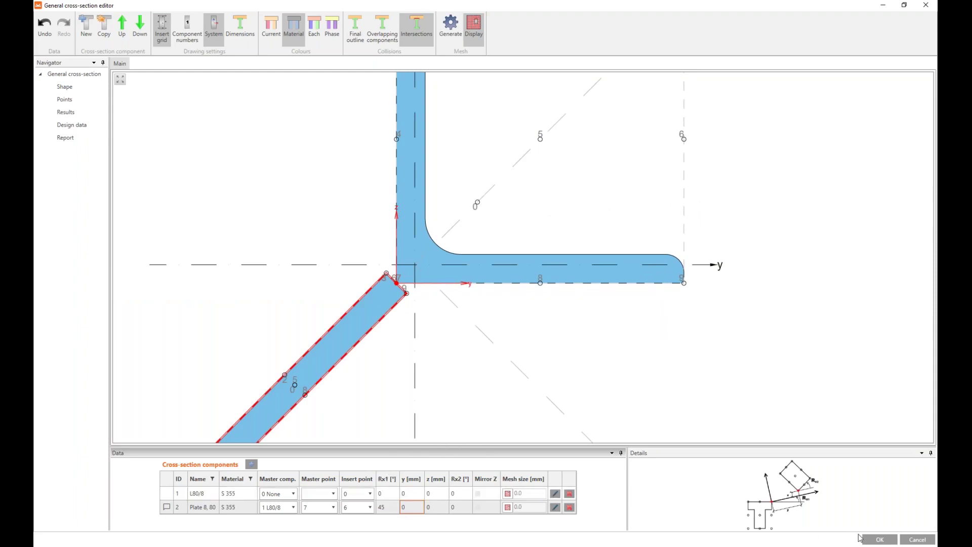
pyautogui.click(879, 539)
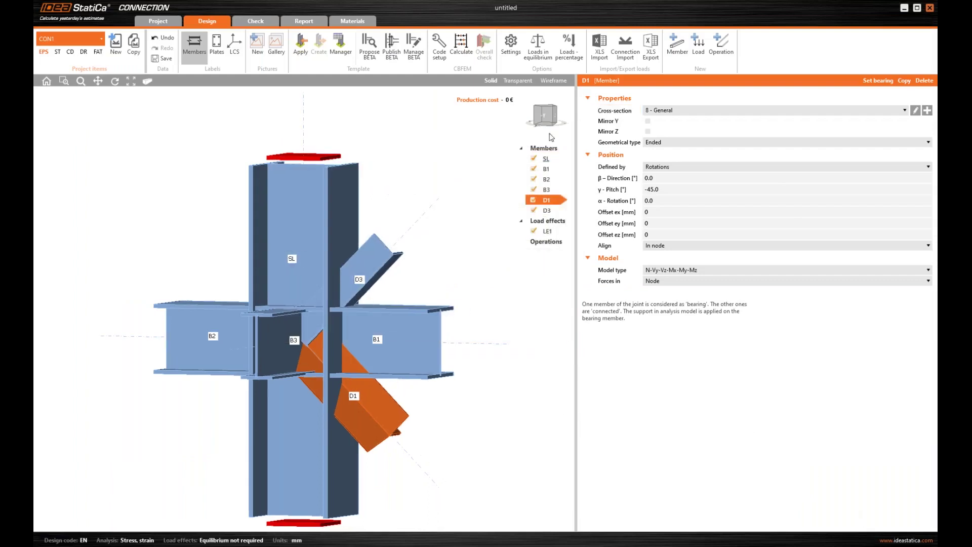
# - Examine the joint from several directions to check the composed cross-section of diagonal D1
pyautogui.moveTo(543, 121)
pyautogui.mouseDown()
pyautogui.moveTo(516, 109)
pyautogui.moveTo(557, 119)
pyautogui.mouseUp()
pyautogui.scroll(-3, 377, 412)
pyautogui.scroll(3, 377, 416)
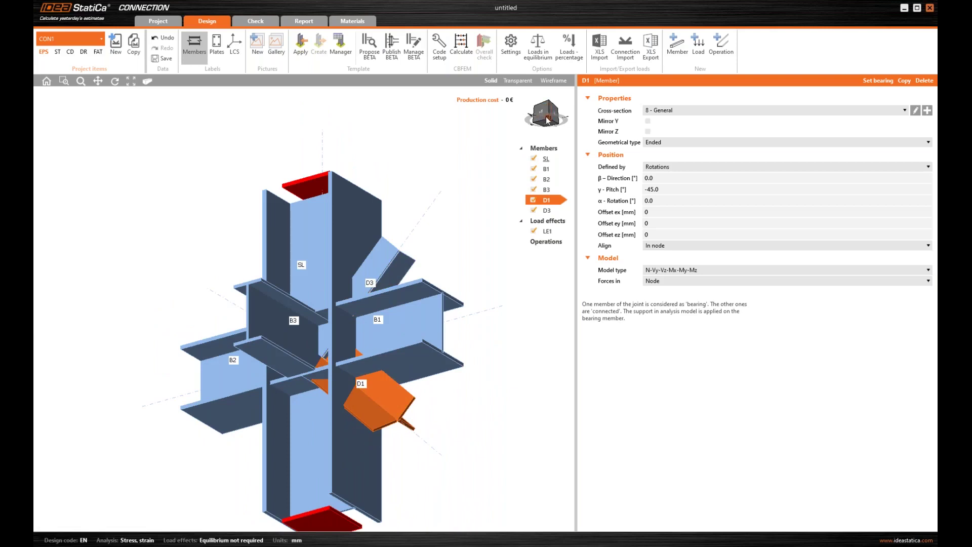
pyautogui.moveTo(545, 117)
pyautogui.mouseDown()
pyautogui.moveTo(559, 129)
pyautogui.moveTo(537, 131)
pyautogui.mouseUp()
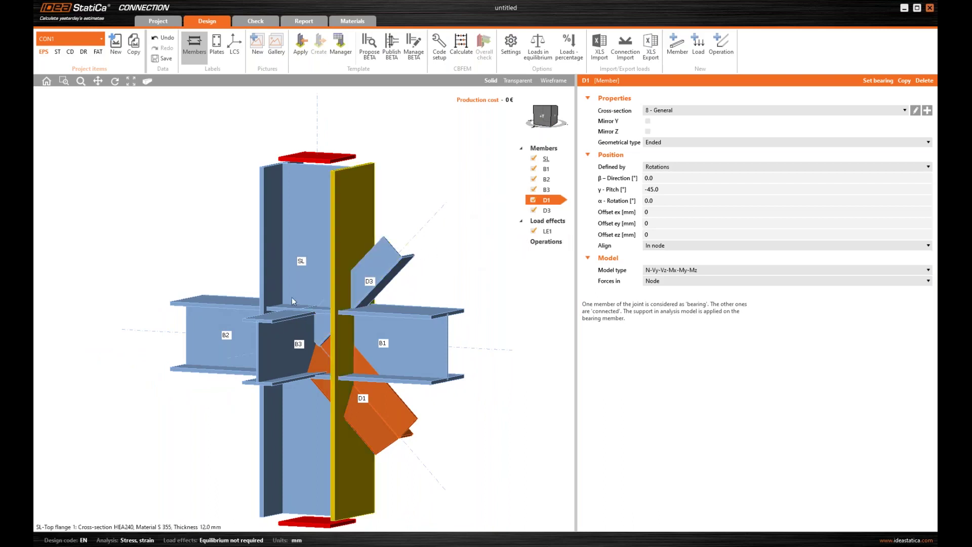
pyautogui.click(542, 120)
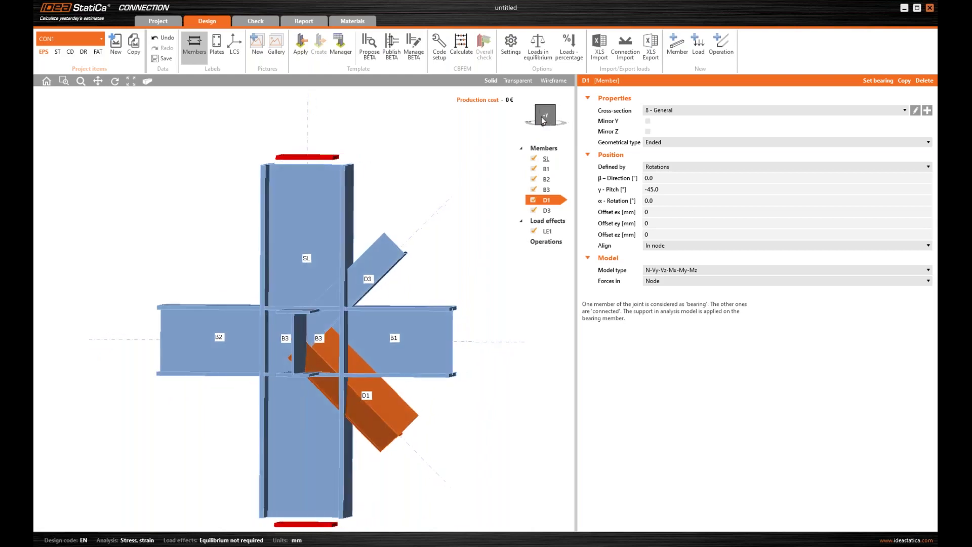
pyautogui.click(544, 120)
pyautogui.moveTo(543, 117); pyautogui.dragTo(544, 116)
pyautogui.click(546, 119)
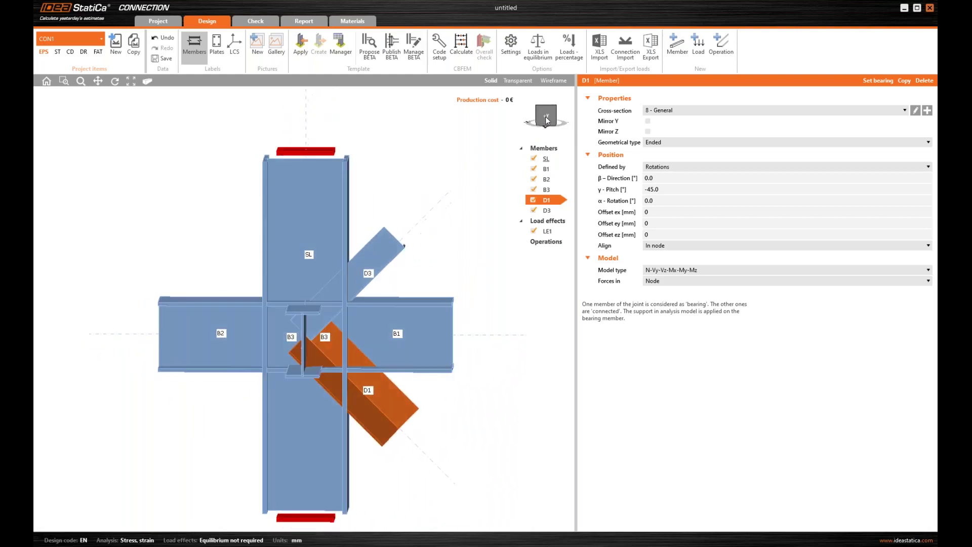
# - Connect beam B2 to the bottom flange of column SL with the bolted end plate and wideners connection
pyautogui.rightClick(192, 322)
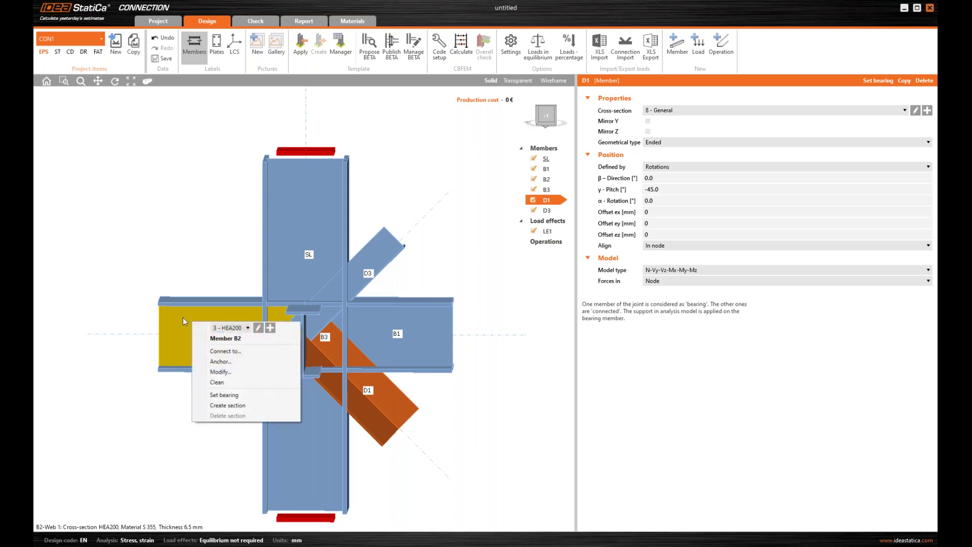
pyautogui.click(215, 352)
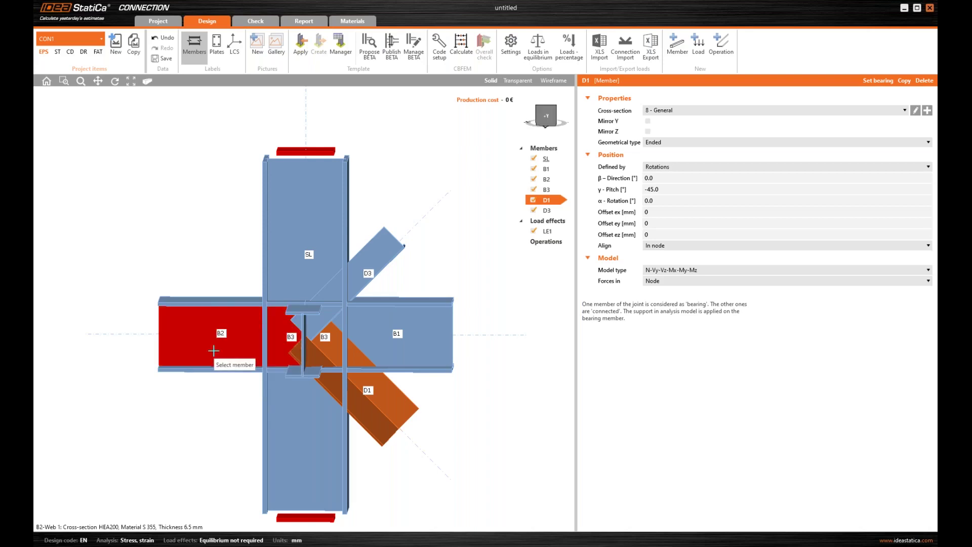
pyautogui.click(265, 258)
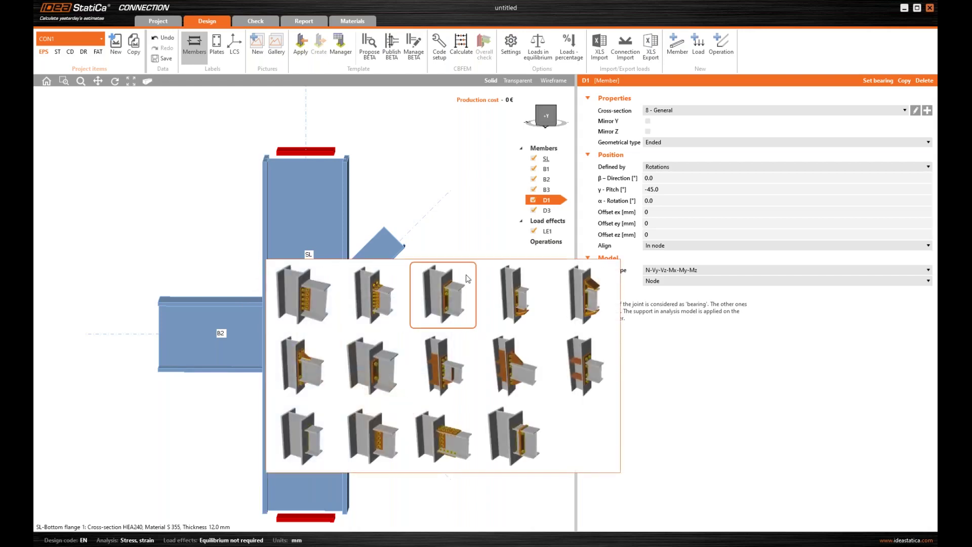
pyautogui.click(305, 371)
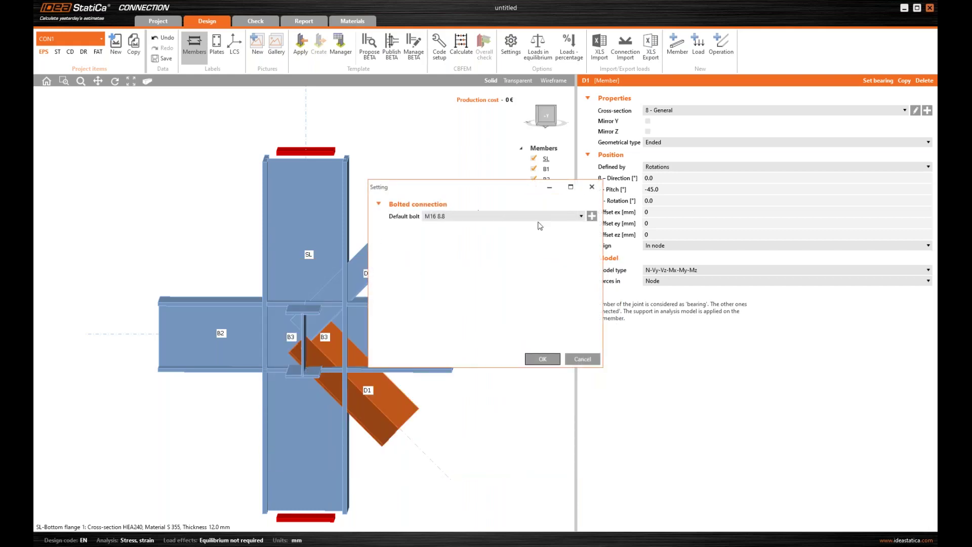
# - Choose the M16 8.8 bolt assembly as the default bolt and create the connection of B2
pyautogui.click(573, 220)
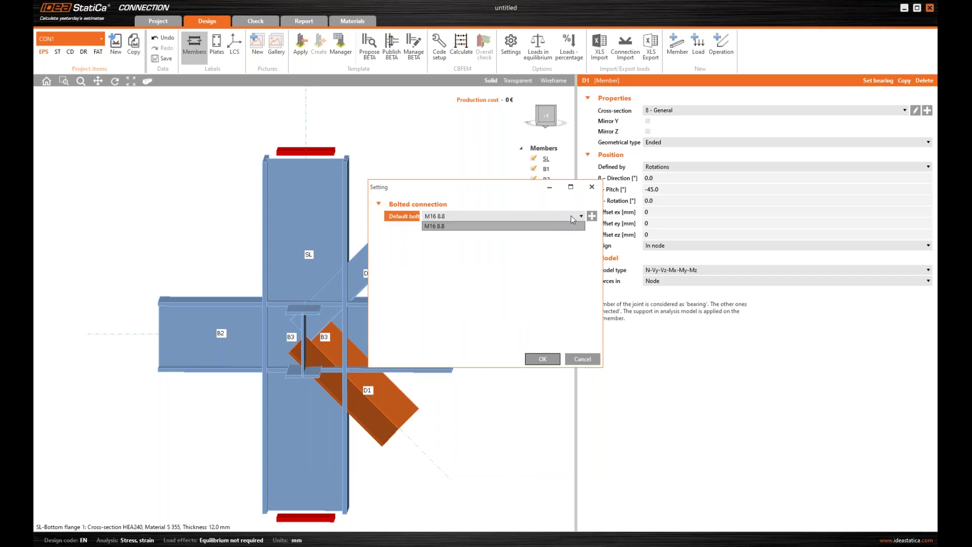
pyautogui.click(572, 225)
pyautogui.click(592, 217)
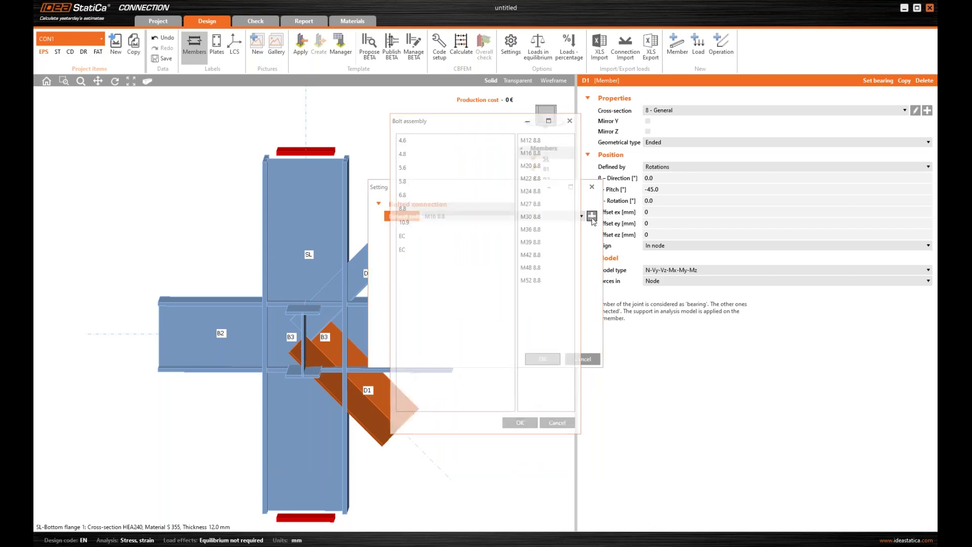
pyautogui.click(408, 221)
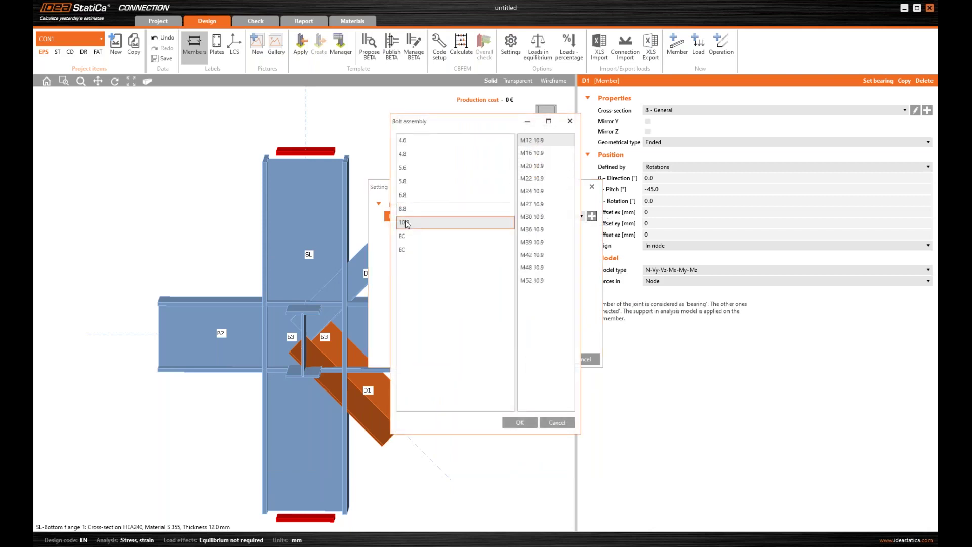
pyautogui.click(533, 141)
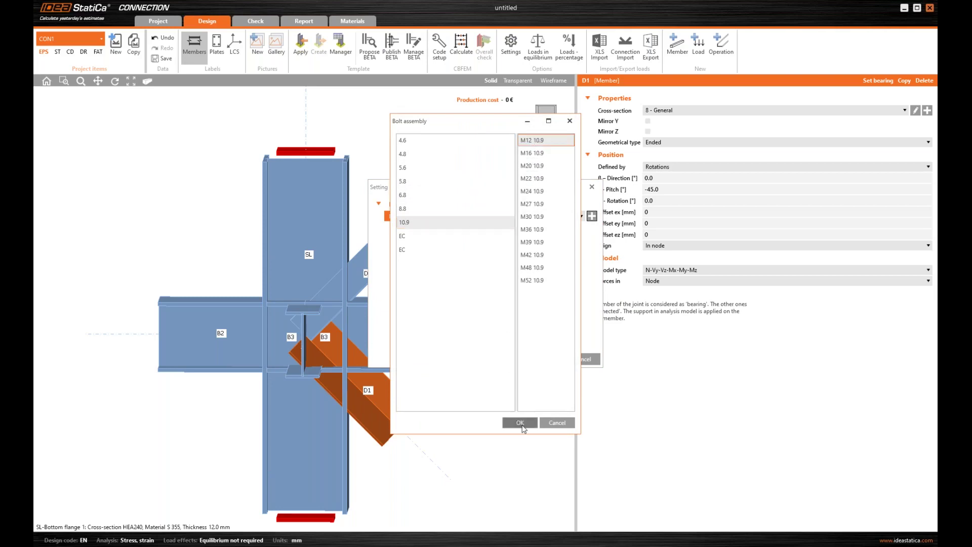
pyautogui.click(412, 209)
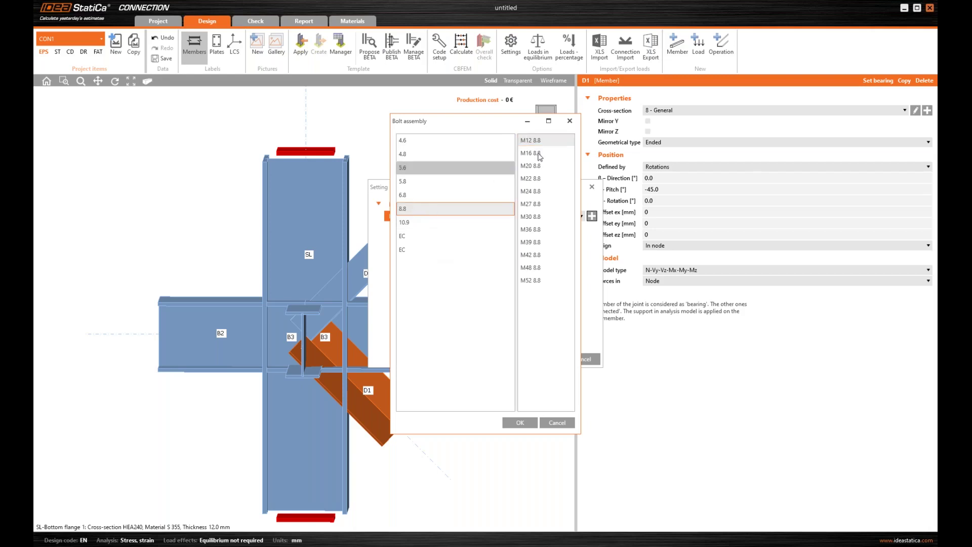
pyautogui.click(525, 153)
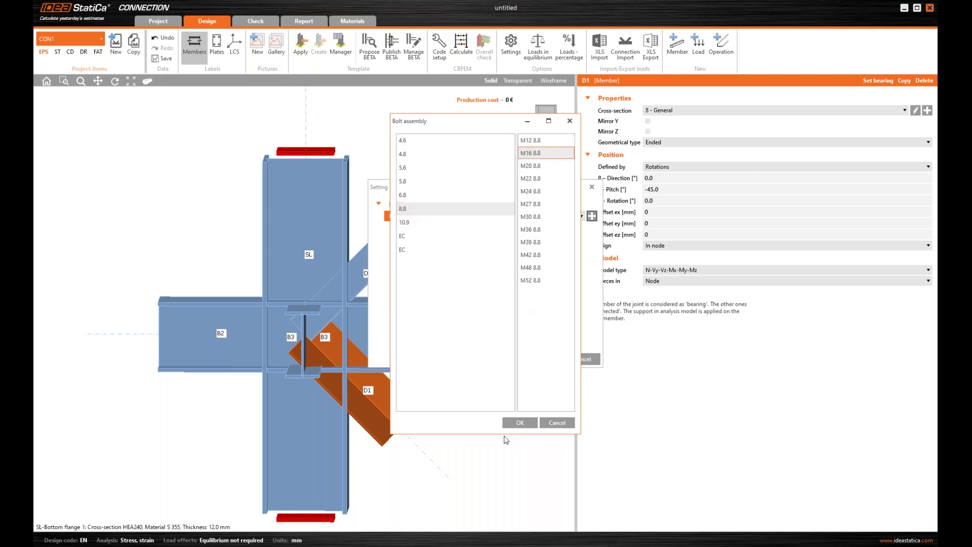
pyautogui.click(519, 422)
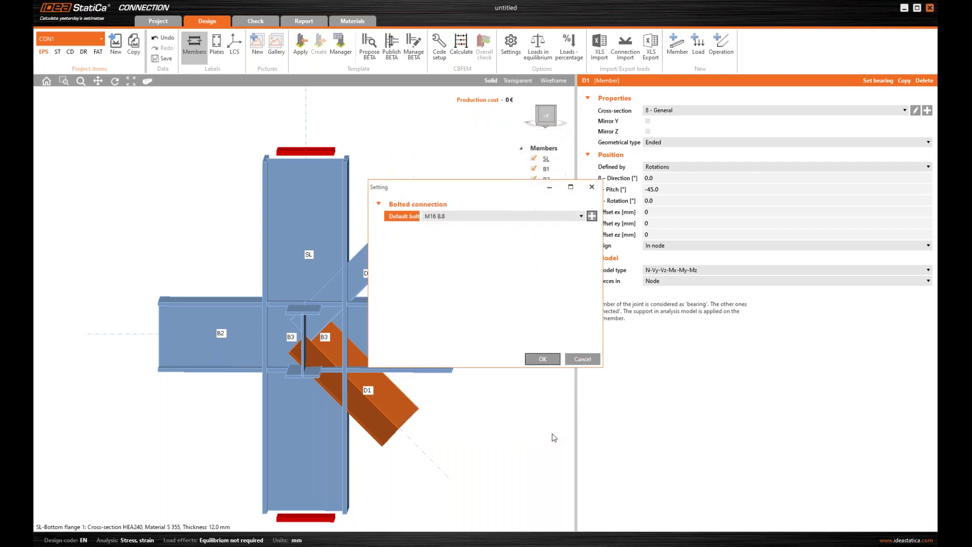
pyautogui.click(546, 360)
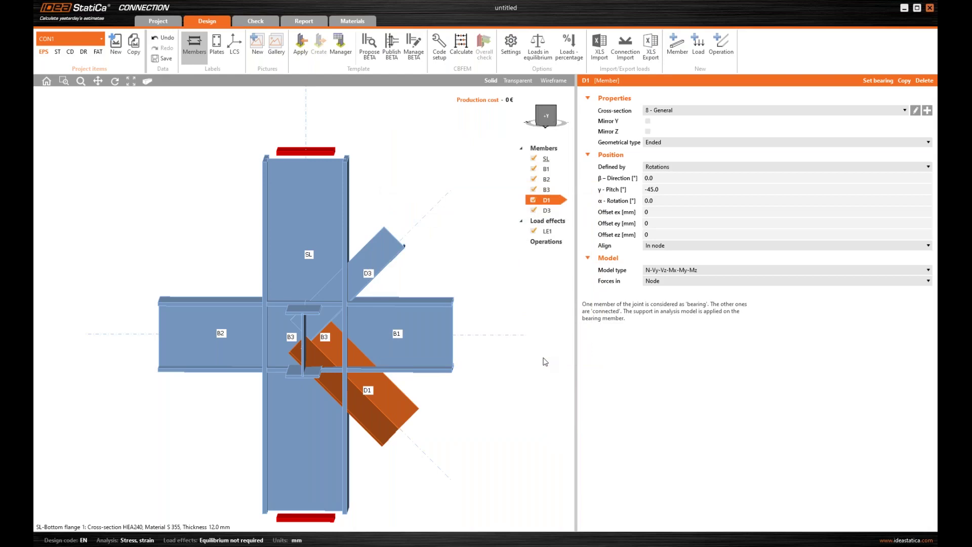
# - Add a fin plate operation and assign it to member B3, connecting it to column SL
pyautogui.click(562, 125)
pyautogui.moveTo(562, 126); pyautogui.dragTo(533, 121)
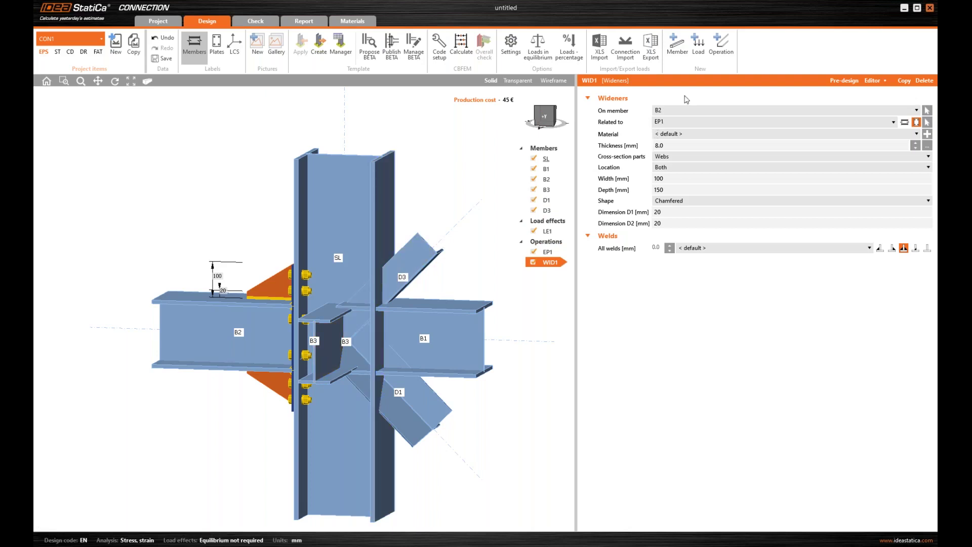
pyautogui.click(731, 57)
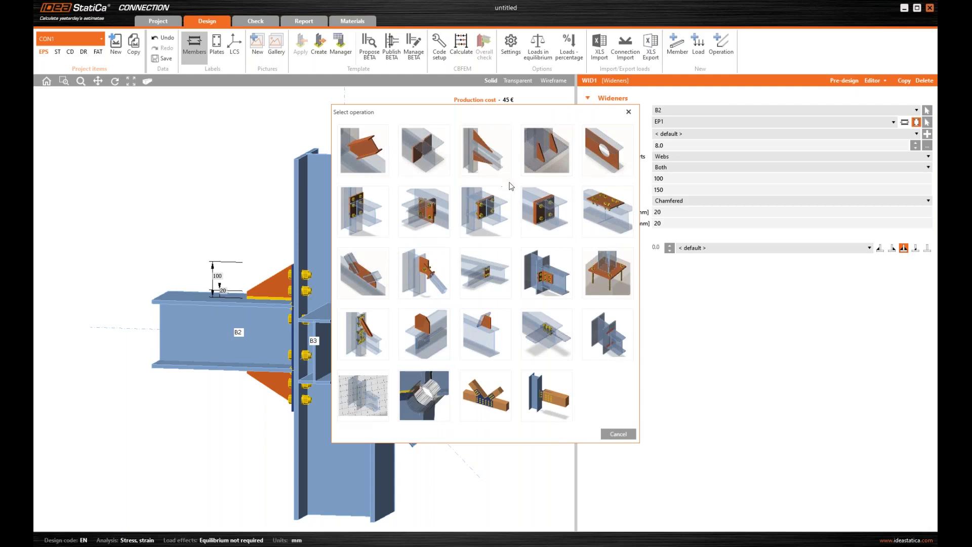
pyautogui.click(489, 281)
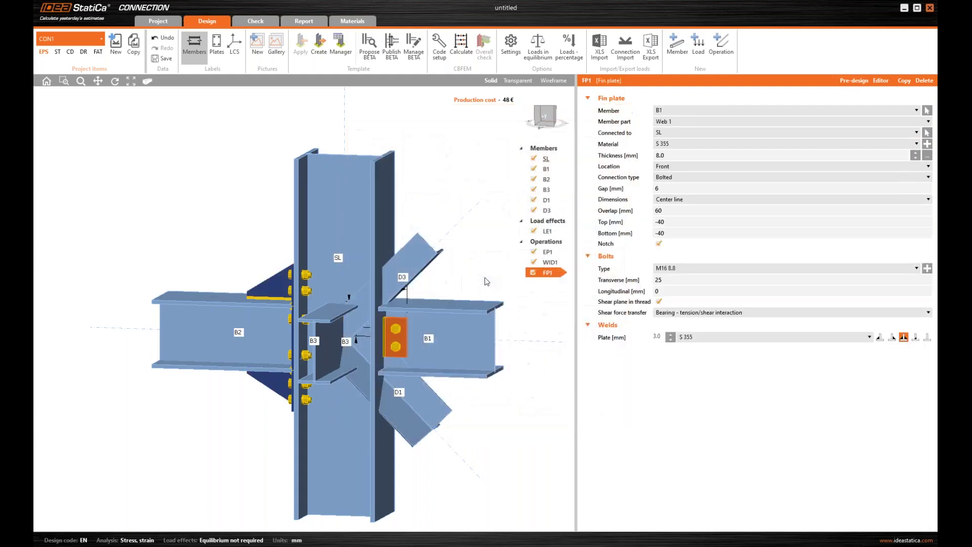
pyautogui.click(679, 110)
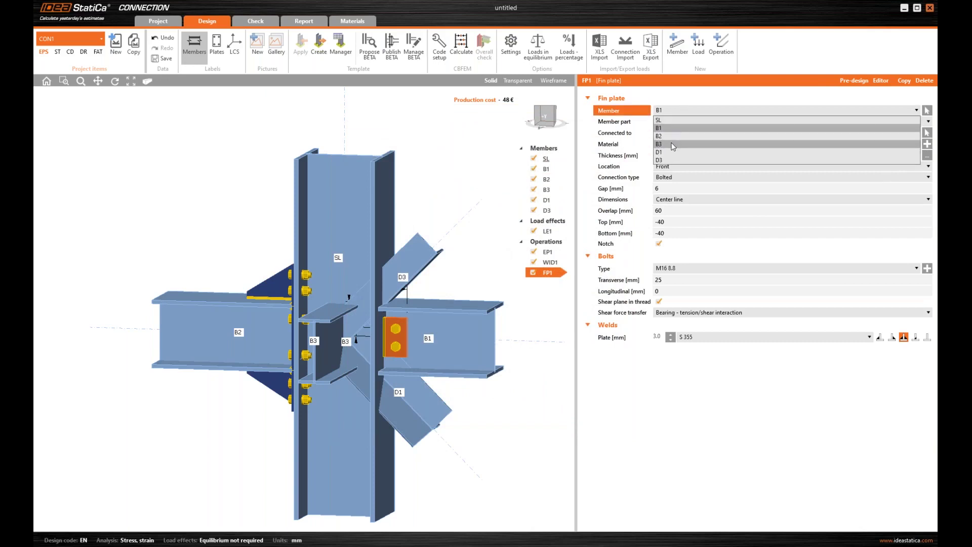
pyautogui.click(674, 144)
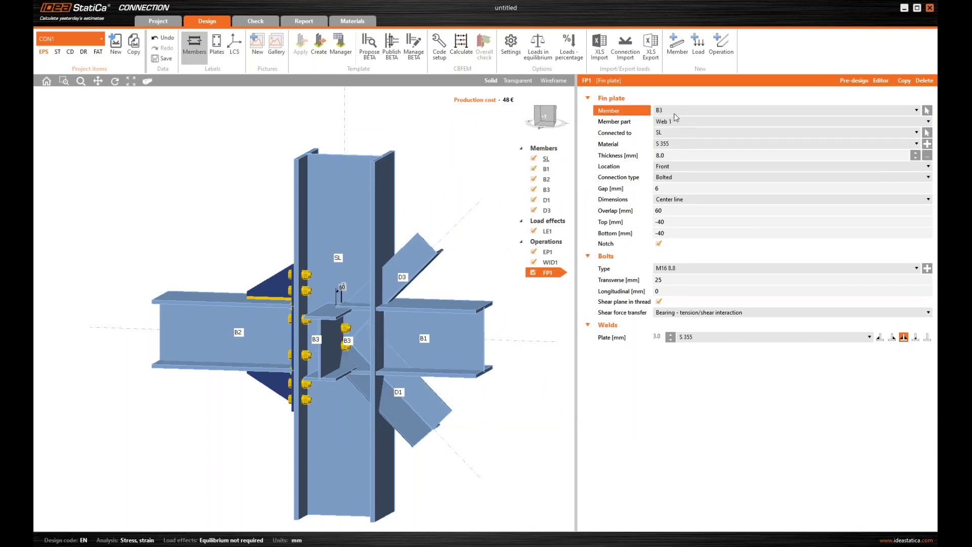
# - Run the pre-design on the fin plate of B3
pyautogui.click(556, 117)
pyautogui.moveTo(556, 116); pyautogui.dragTo(560, 122)
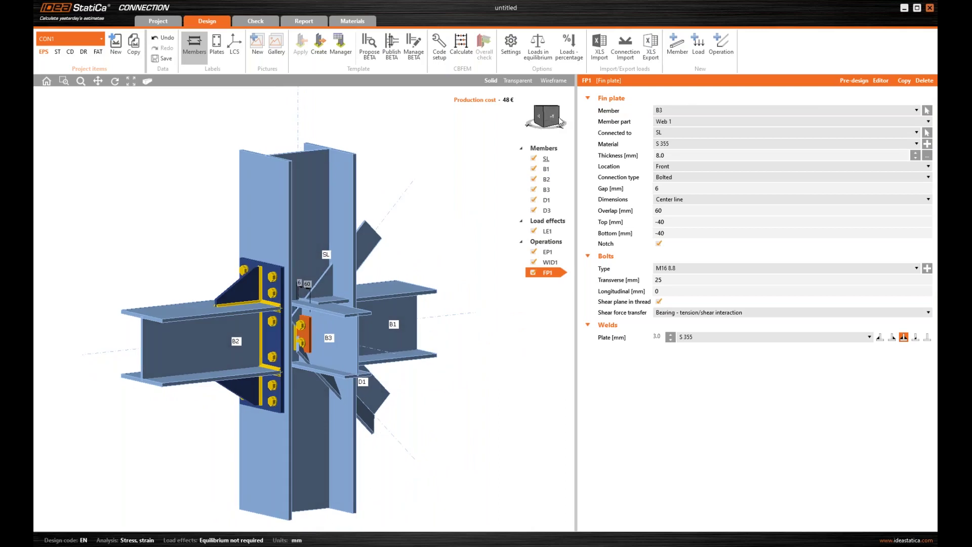
pyautogui.scroll(4, 310, 309)
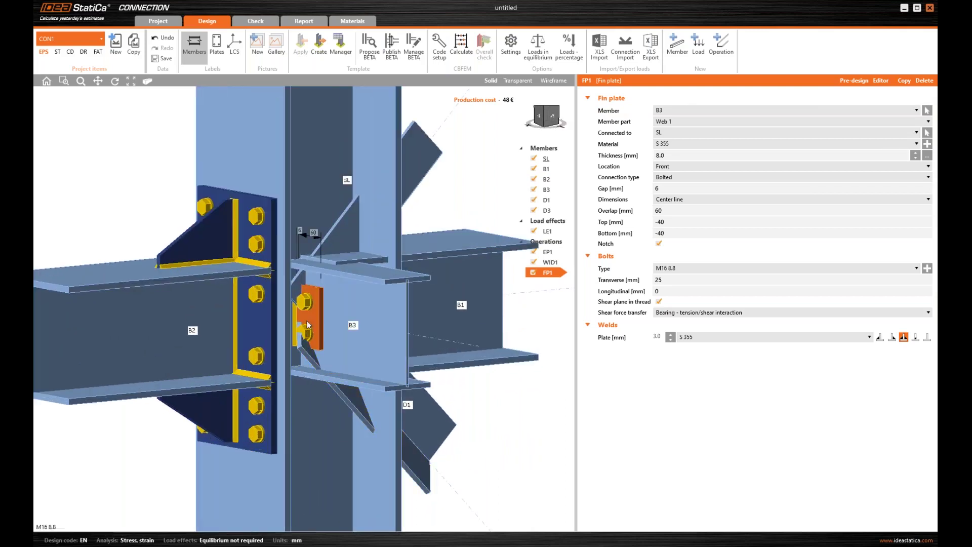
pyautogui.click(855, 82)
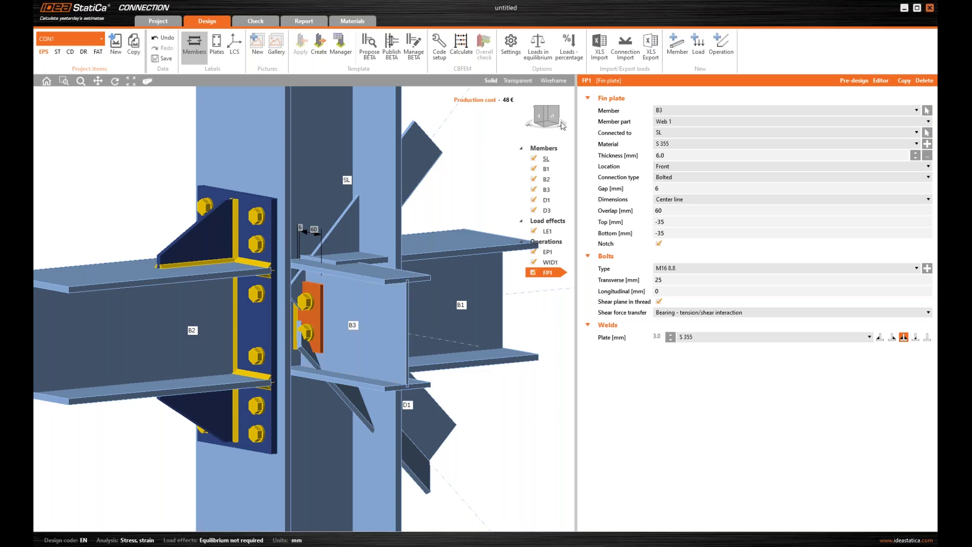
# - Set the transverse bolt position of the B3 fin plate to 0 mm, reducing it to a single bolt
pyautogui.moveTo(556, 123)
pyautogui.mouseDown()
pyautogui.moveTo(520, 116)
pyautogui.moveTo(541, 120)
pyautogui.mouseUp()
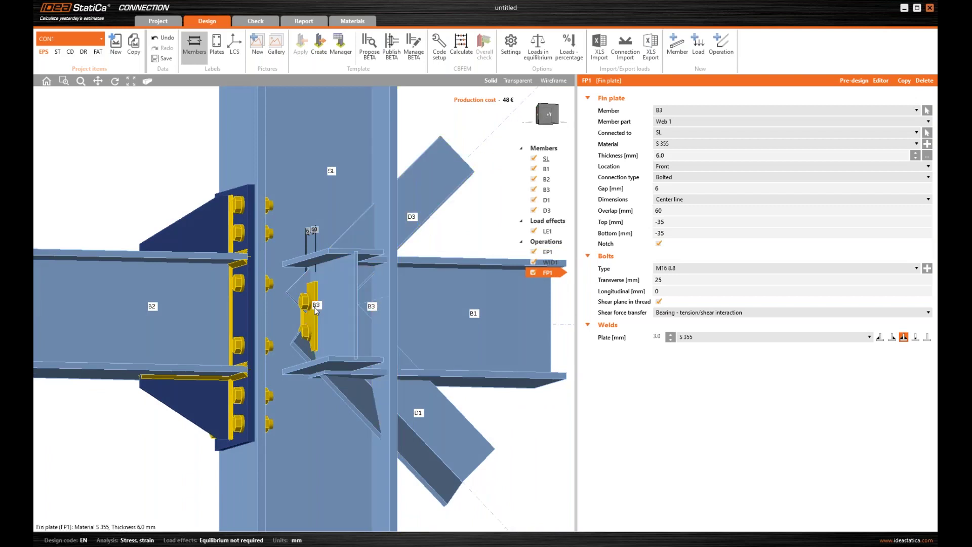
pyautogui.click(545, 117)
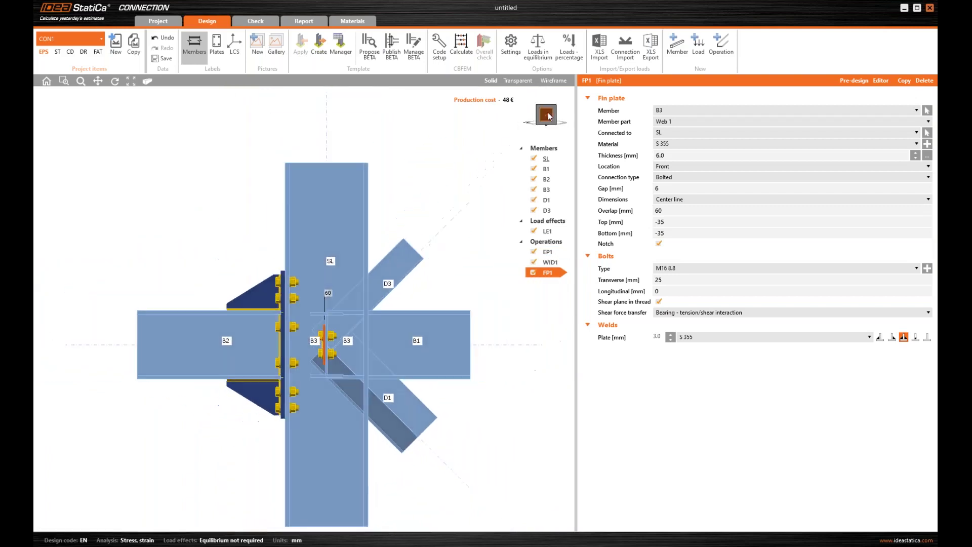
pyautogui.moveTo(545, 120); pyautogui.dragTo(555, 119)
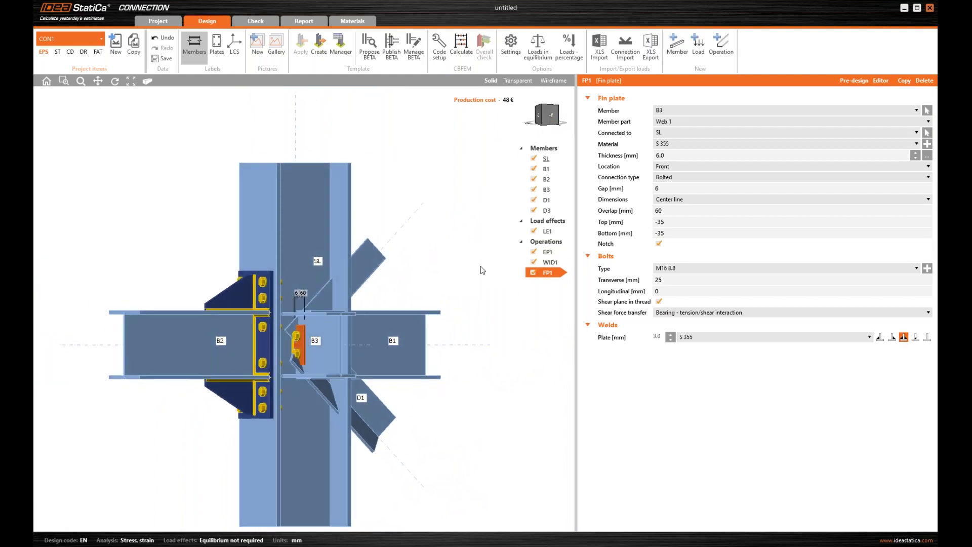
pyautogui.scroll(2, 330, 326)
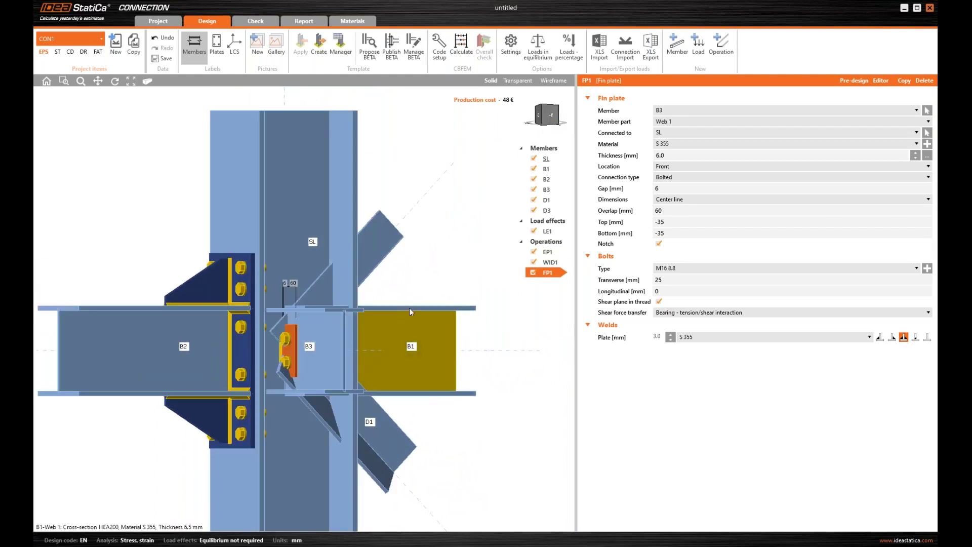
pyautogui.click(672, 281)
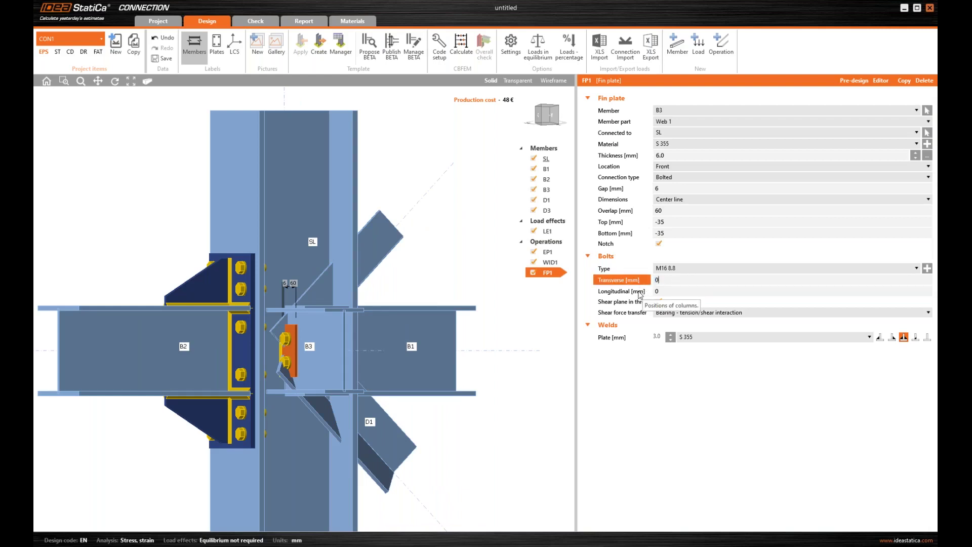
pyautogui.press('Tab')
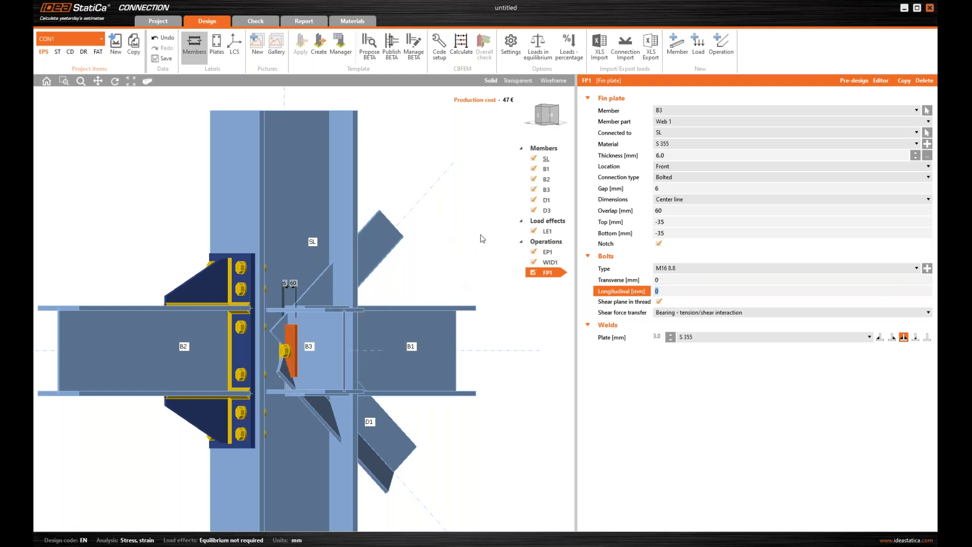
# - Explode bolt group BG1 in the fin plate's plate editor, delete its bolt and accept the plate
pyautogui.click(884, 82)
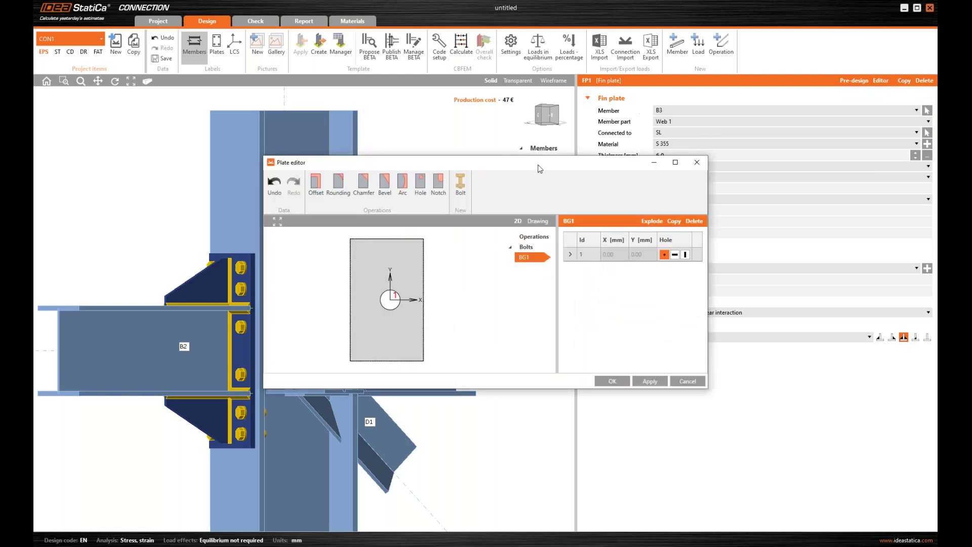
pyautogui.moveTo(549, 162); pyautogui.dragTo(625, 113)
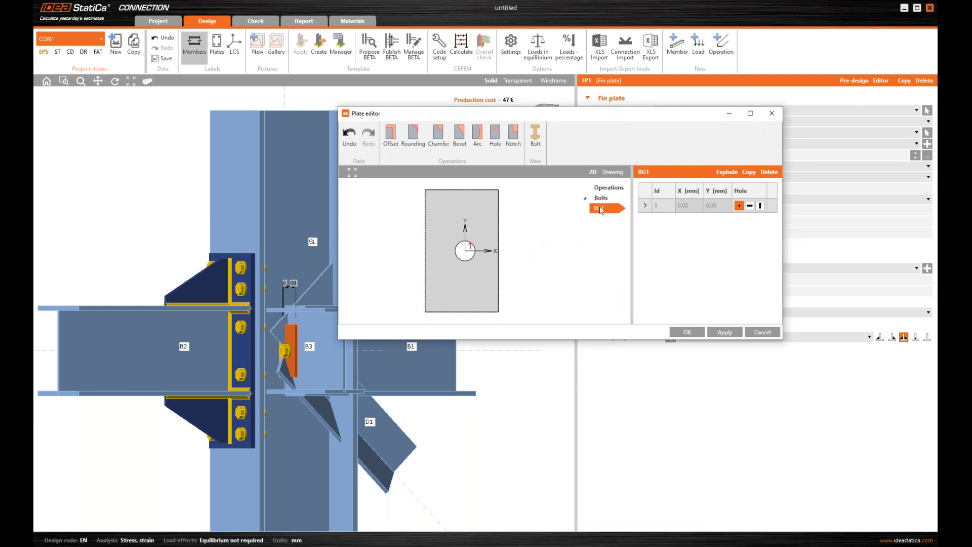
pyautogui.click(725, 173)
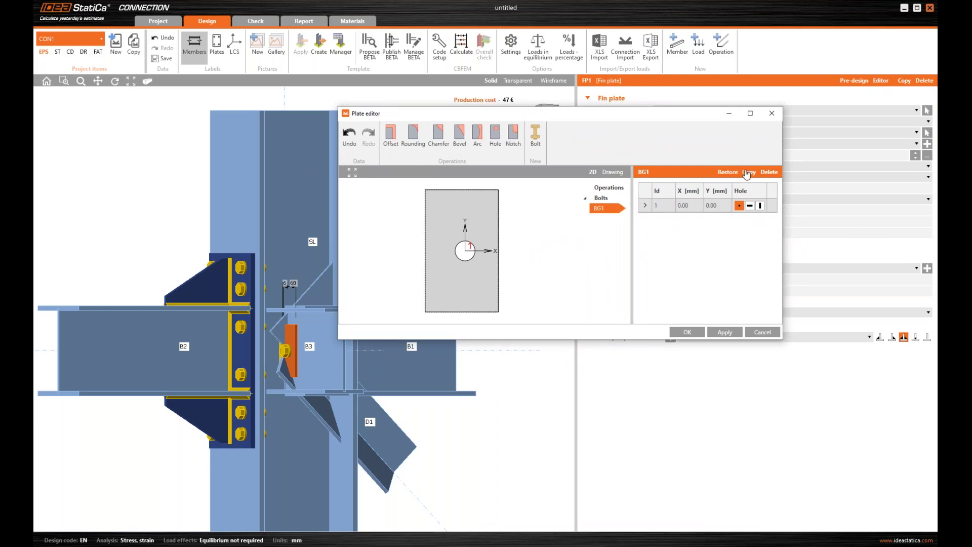
pyautogui.click(770, 173)
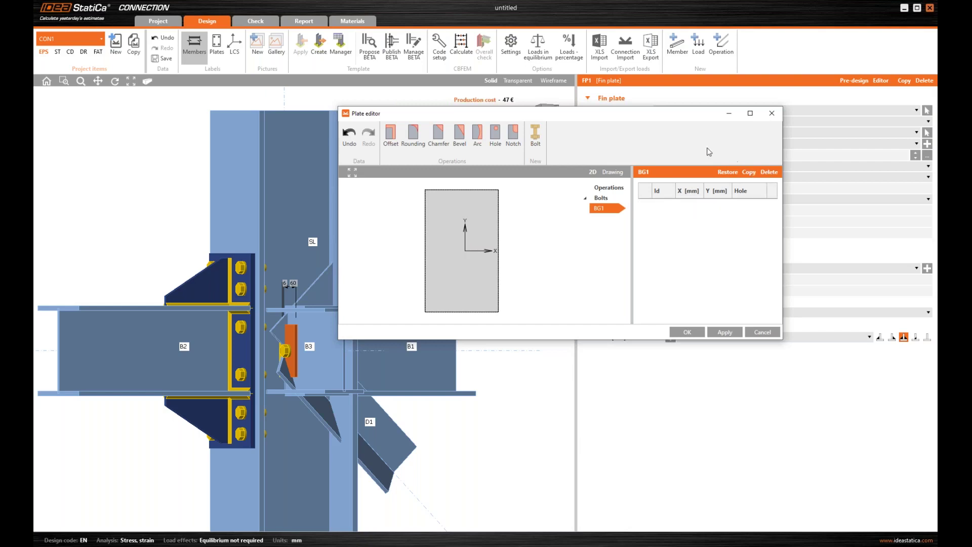
pyautogui.click(688, 333)
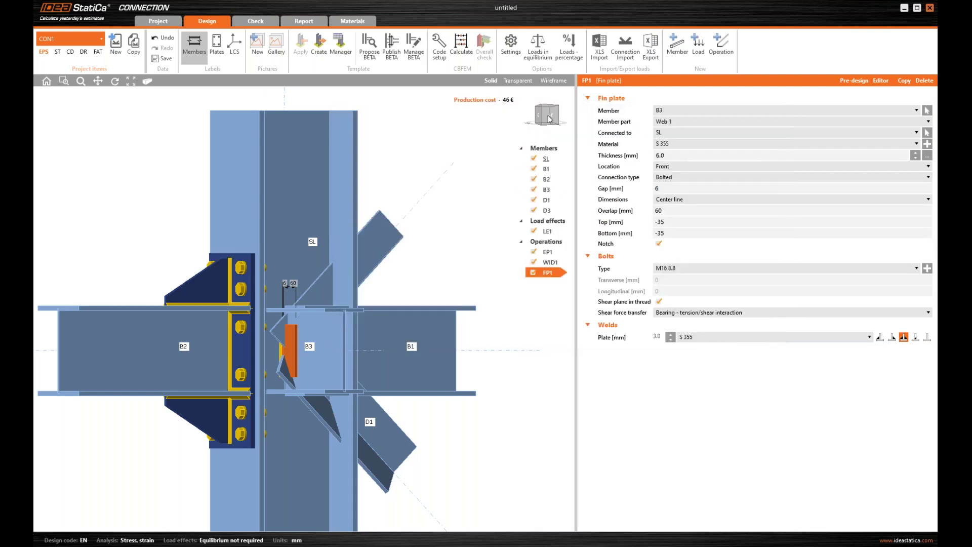
# - Copy fin plate FP1 and set the copy's location to Rear on the web of B3
pyautogui.moveTo(550, 119)
pyautogui.mouseDown()
pyautogui.moveTo(523, 117)
pyautogui.moveTo(555, 120)
pyautogui.moveTo(536, 118)
pyautogui.moveTo(548, 120)
pyautogui.moveTo(537, 119)
pyautogui.moveTo(542, 128)
pyautogui.mouseUp()
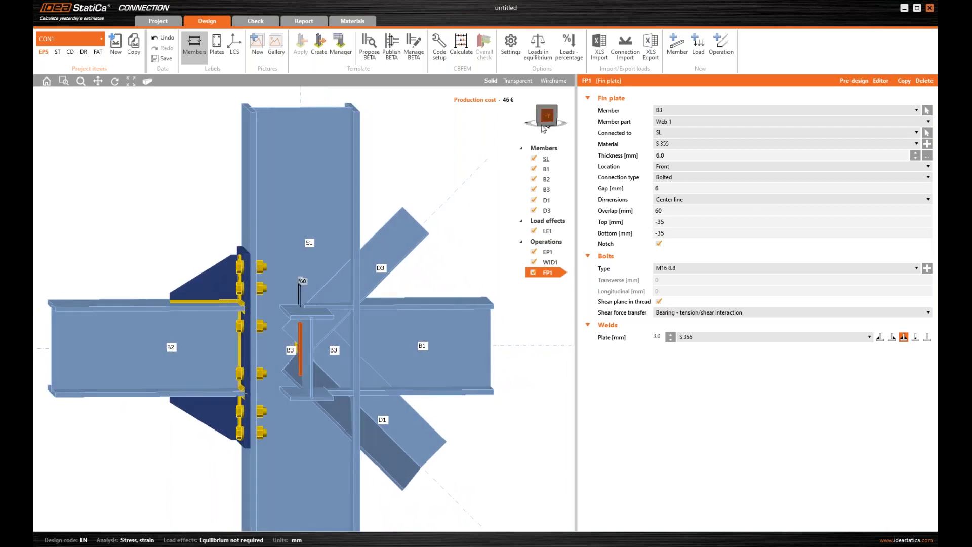
pyautogui.click(904, 81)
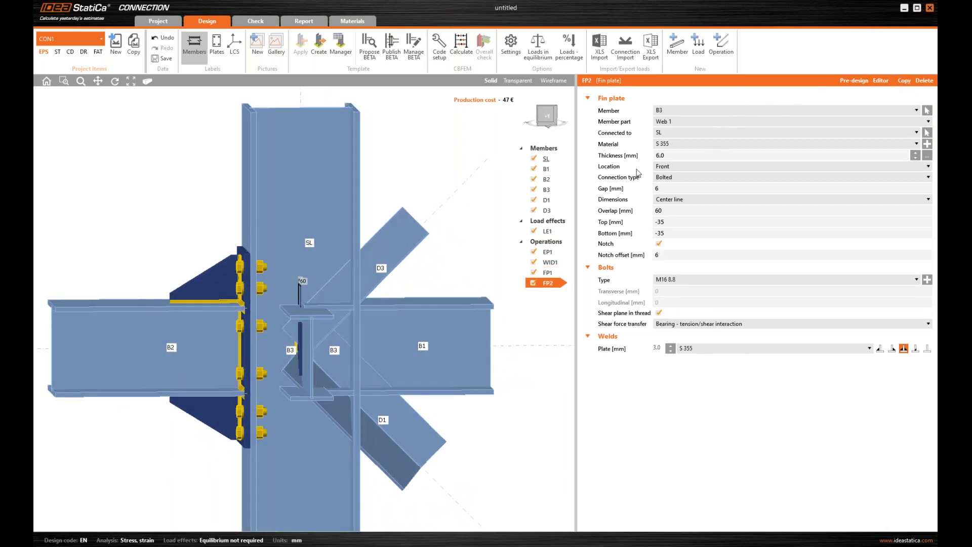
pyautogui.click(682, 167)
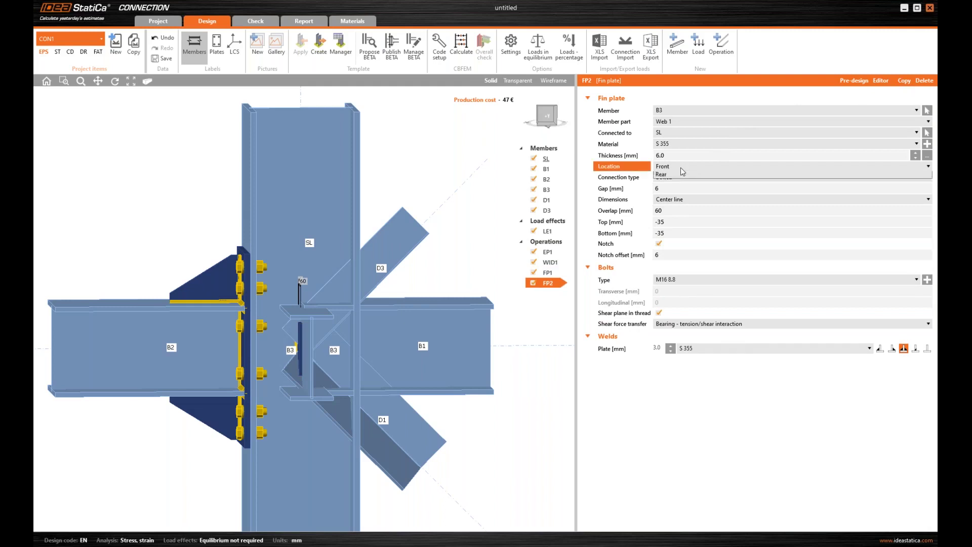
pyautogui.click(674, 185)
pyautogui.moveTo(553, 120)
pyautogui.mouseDown()
pyautogui.moveTo(542, 121)
pyautogui.moveTo(568, 122)
pyautogui.moveTo(542, 121)
pyautogui.moveTo(553, 120)
pyautogui.mouseUp()
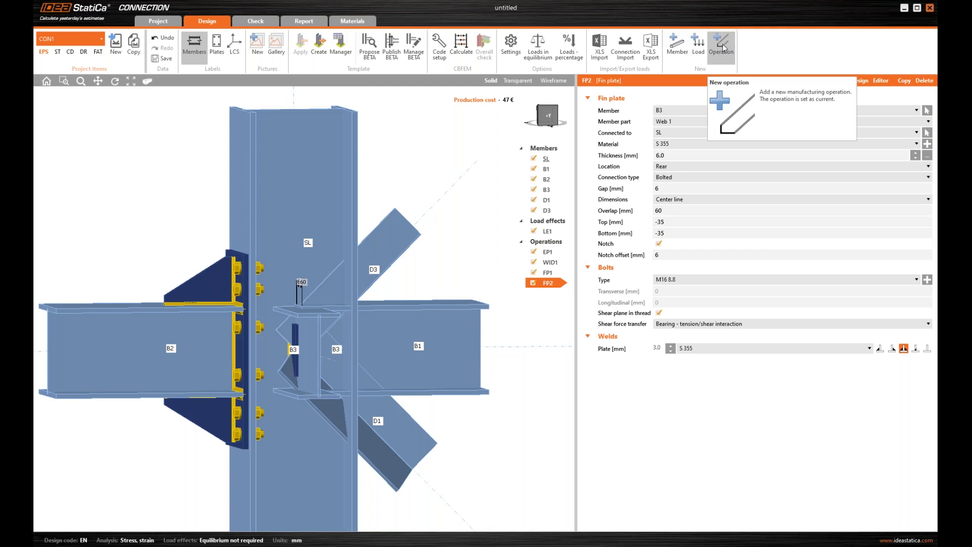
# - Add a Bolt/Anchor grid or Contact operation with bolts and set its items count to 3
pyautogui.rightClick(547, 242)
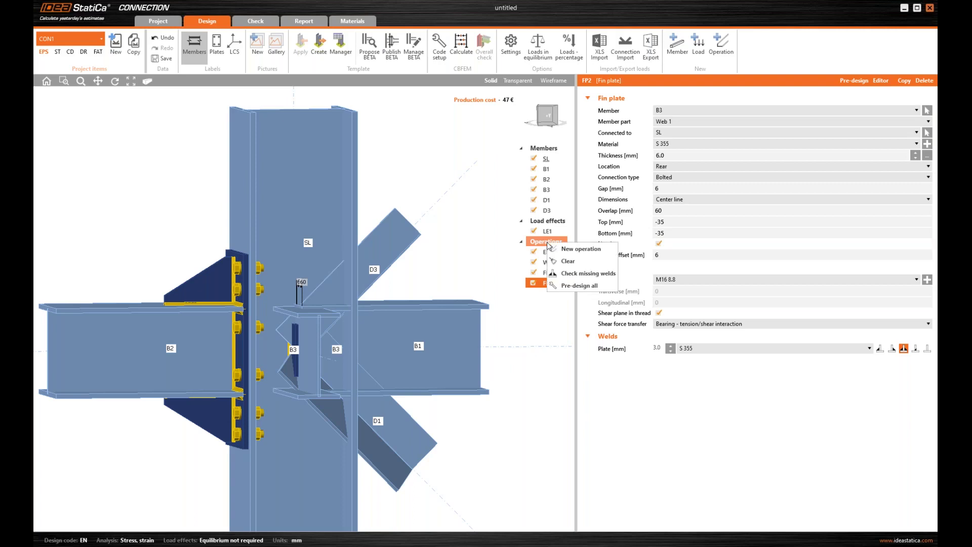
pyautogui.click(578, 250)
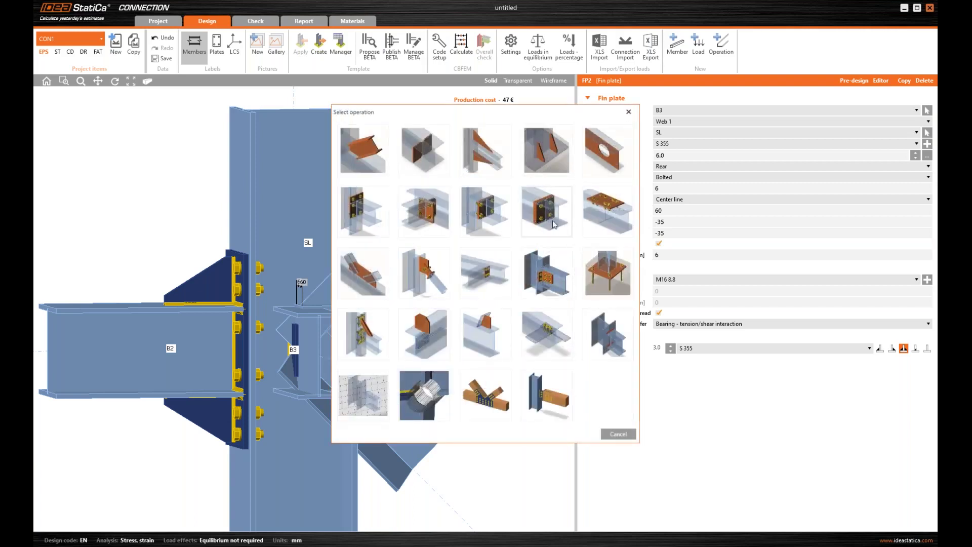
pyautogui.click(553, 331)
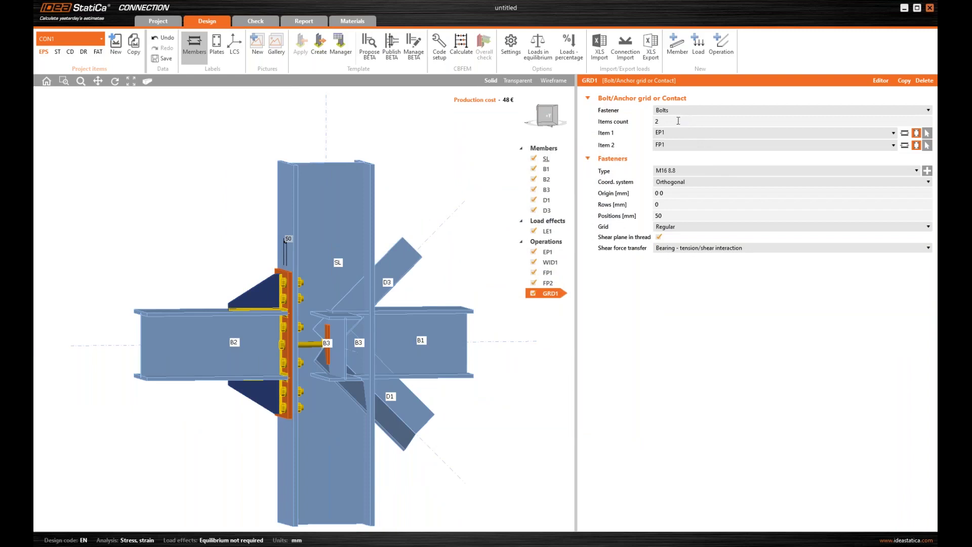
pyautogui.click(678, 121)
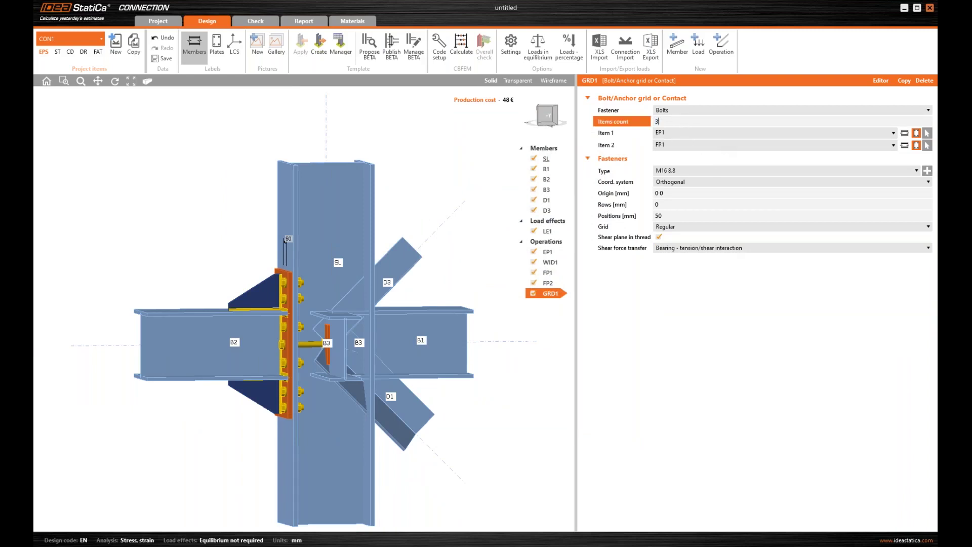
pyautogui.write('3')
pyautogui.press('Tab')
# - Assign fin plate FP1, web 1 of member B3 and fin plate FP2 as the bolt grid's items 1 to 3
pyautogui.click(673, 134)
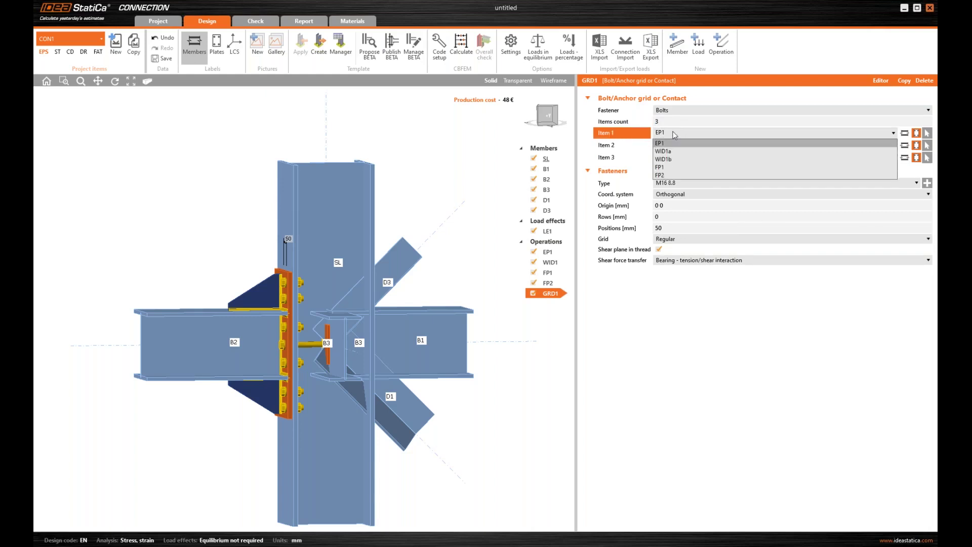
pyautogui.click(663, 167)
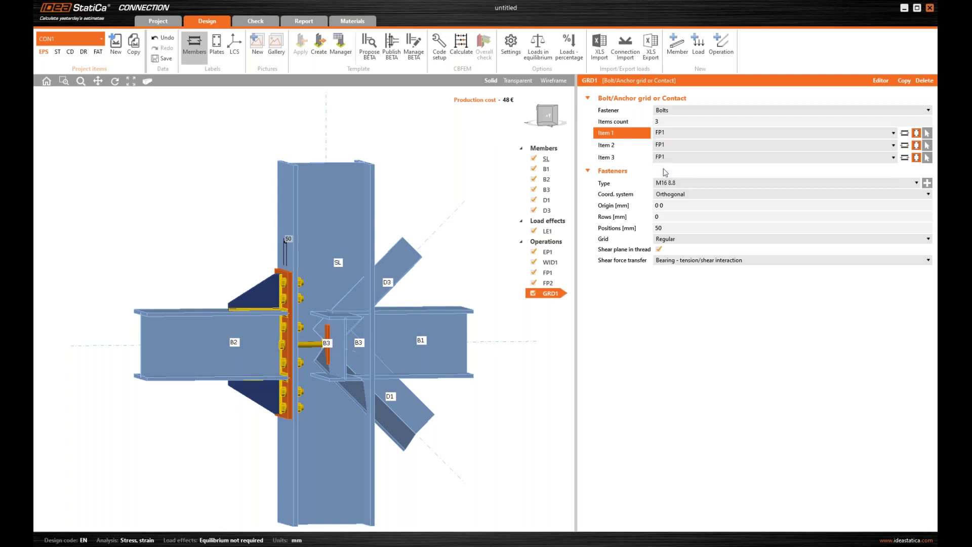
pyautogui.click(676, 158)
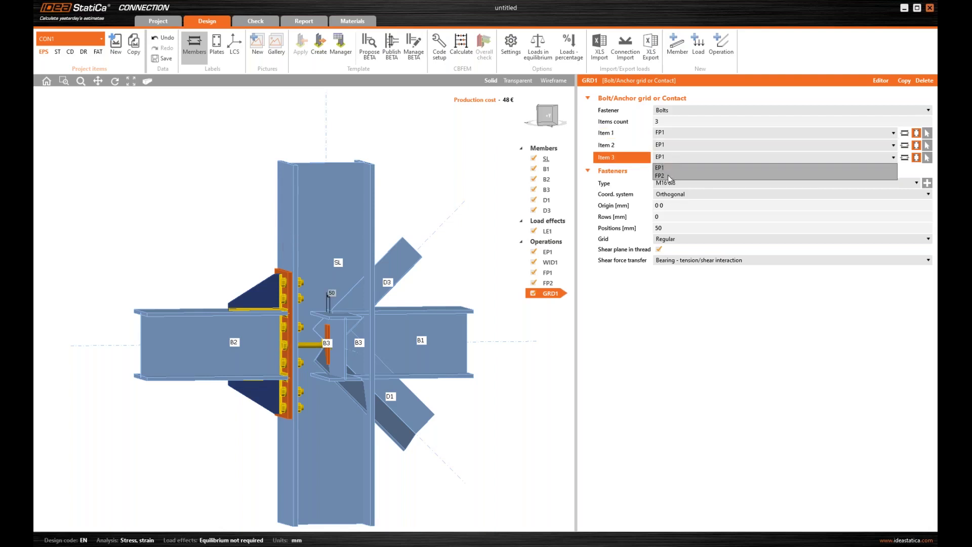
pyautogui.click(667, 175)
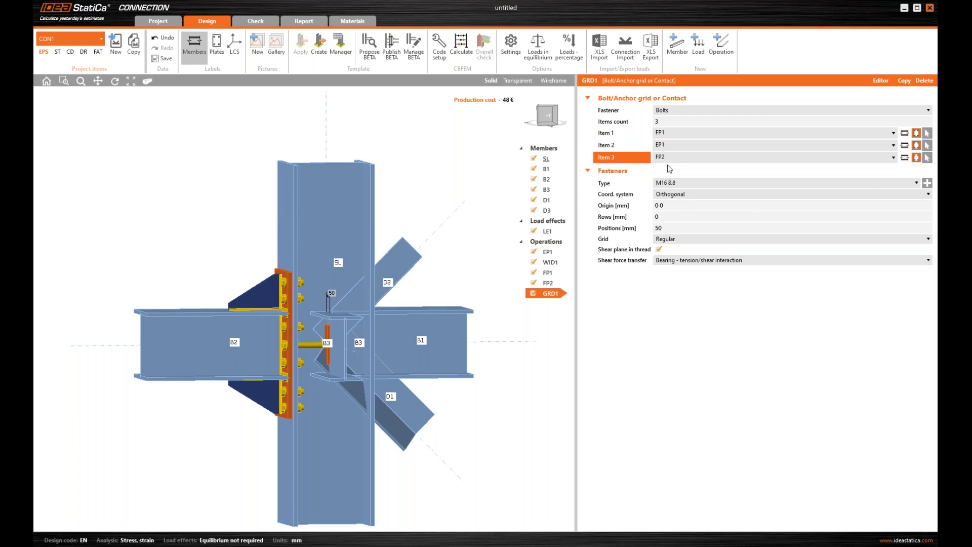
pyautogui.click(905, 145)
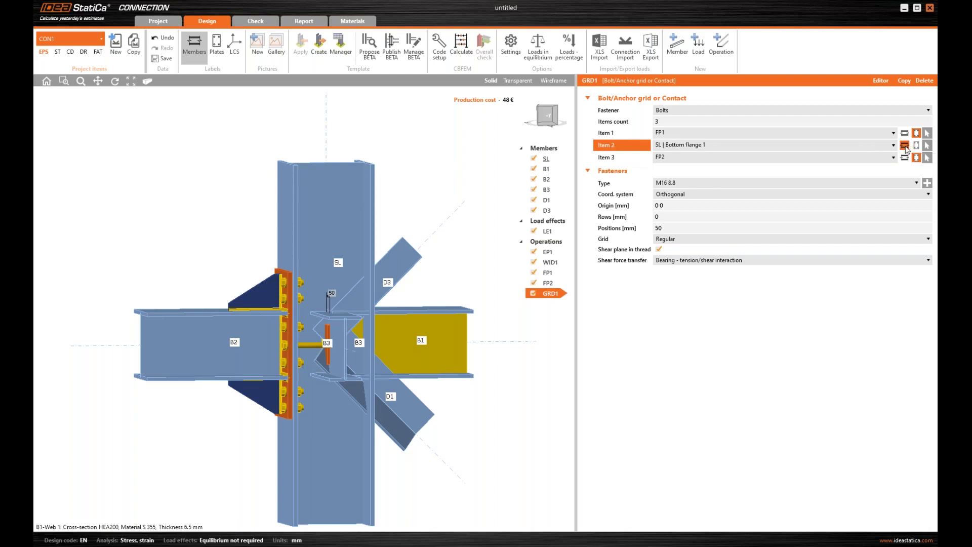
pyautogui.click(679, 145)
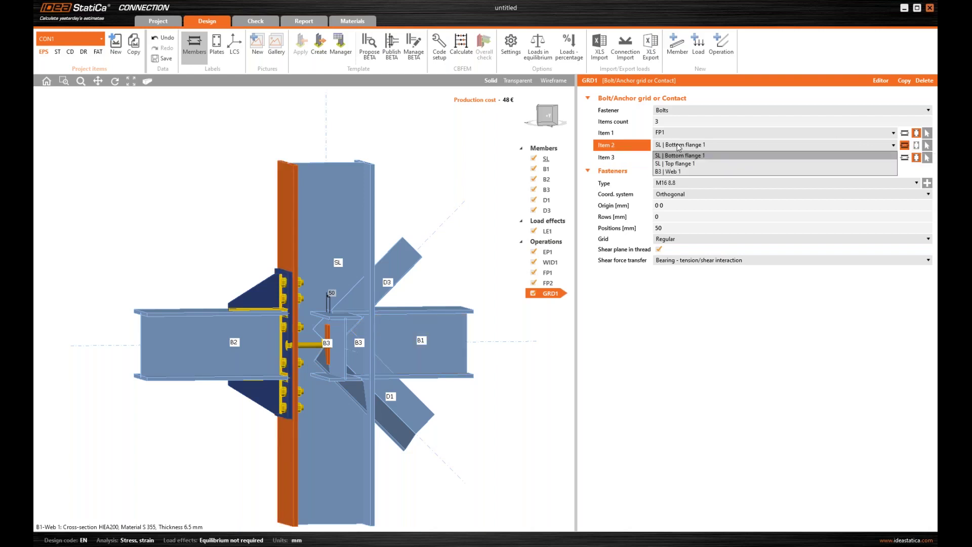
pyautogui.click(674, 172)
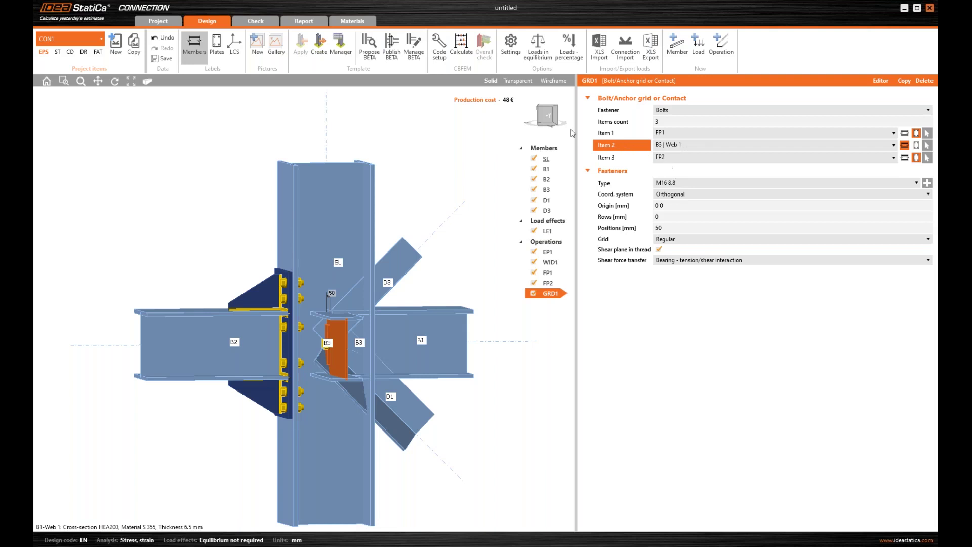
pyautogui.click(541, 119)
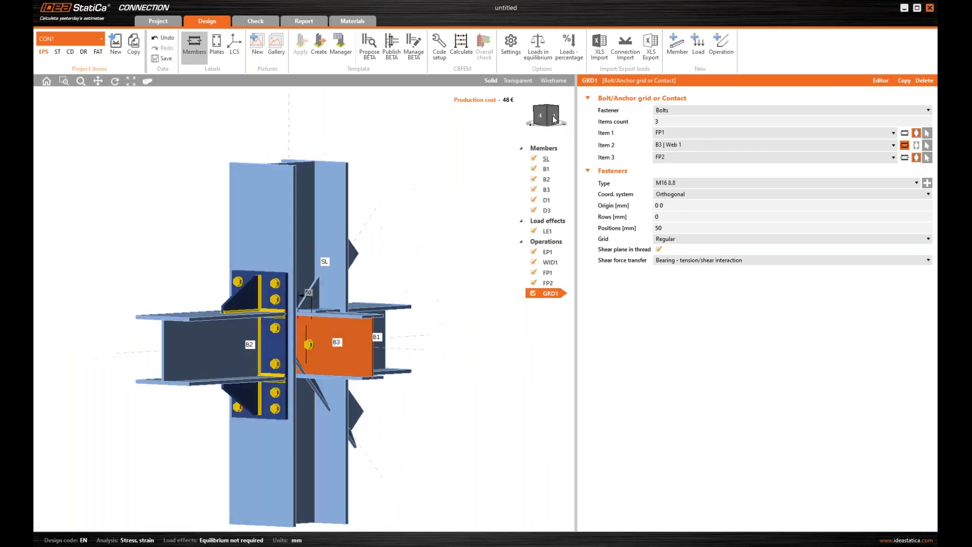
# - Set the bolt grid's rows to -35 35 35 mm and its positions to 0 mm
pyautogui.scroll(3, 298, 355)
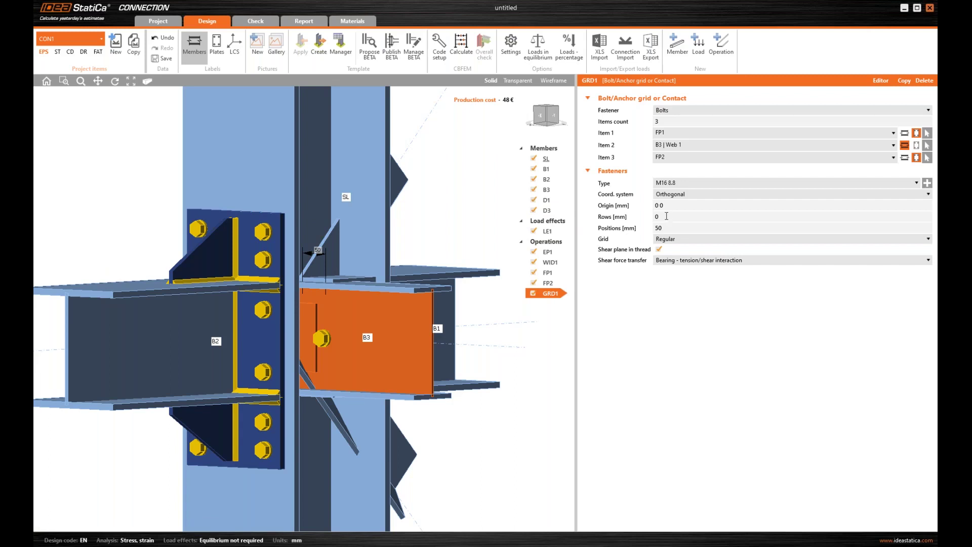
pyautogui.click(636, 219)
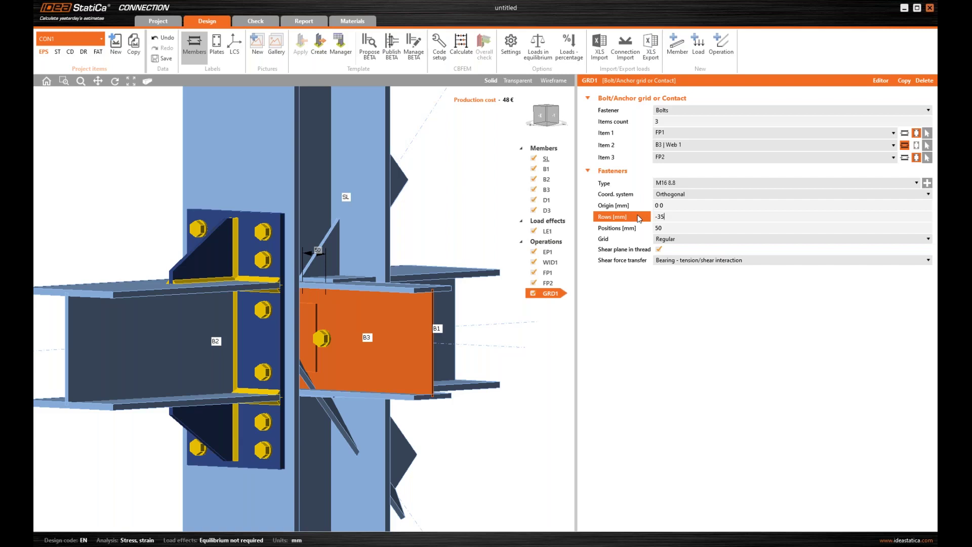
pyautogui.write('-35 35 35')
pyautogui.click(665, 230)
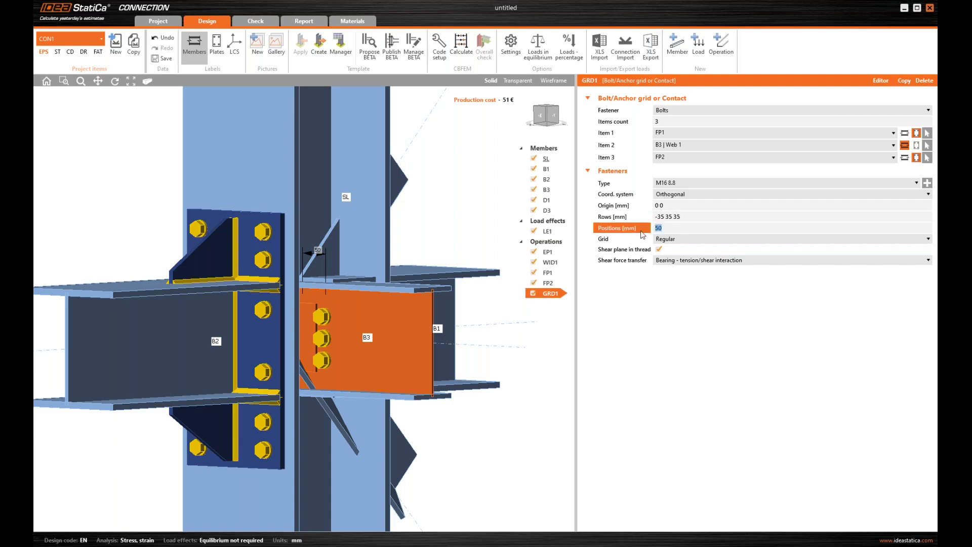
pyautogui.write('0')
pyautogui.press('Tab')
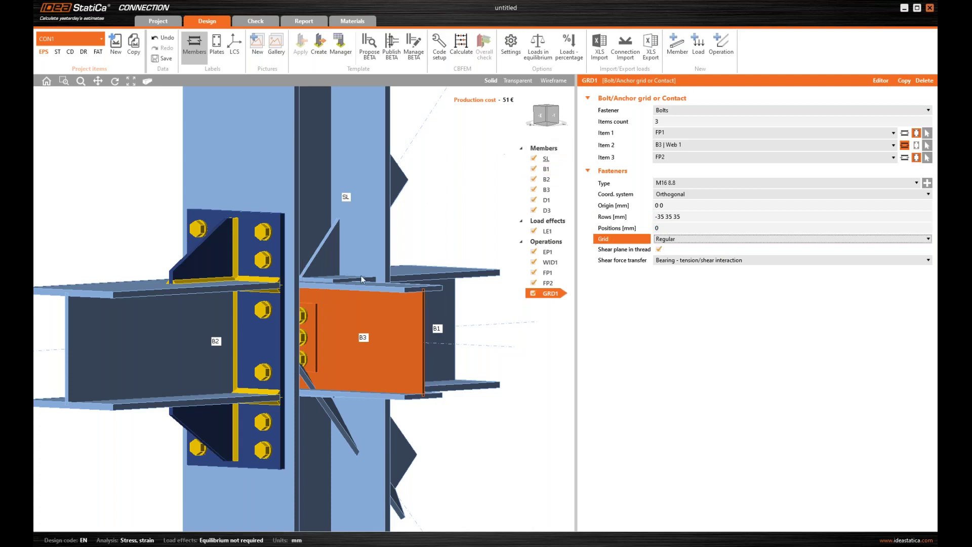
# - Add a Plate to plate operation on member B1 and set its X-position to 280 mm
pyautogui.scroll(-2, 303, 327)
pyautogui.moveTo(307, 326); pyautogui.dragTo(361, 292, button='middle')
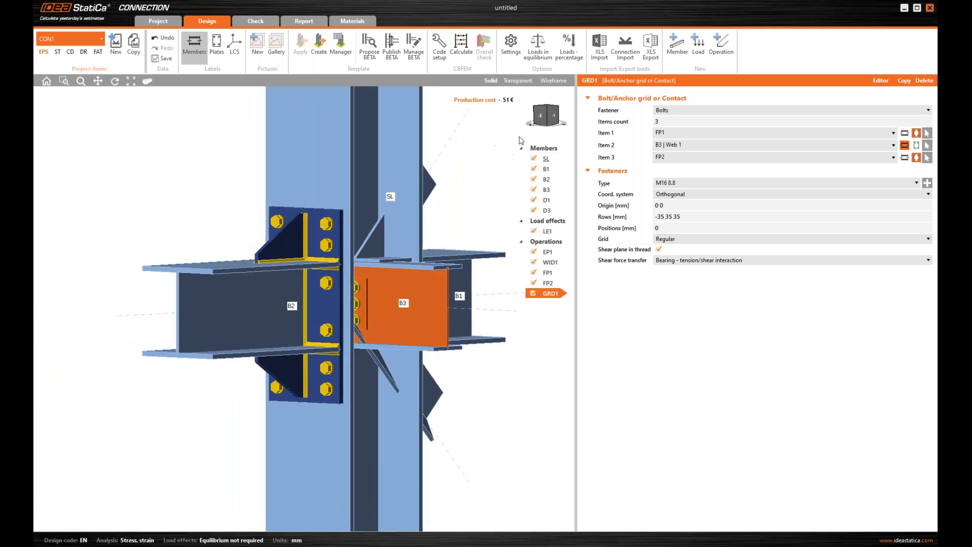
pyautogui.moveTo(550, 118); pyautogui.dragTo(519, 123)
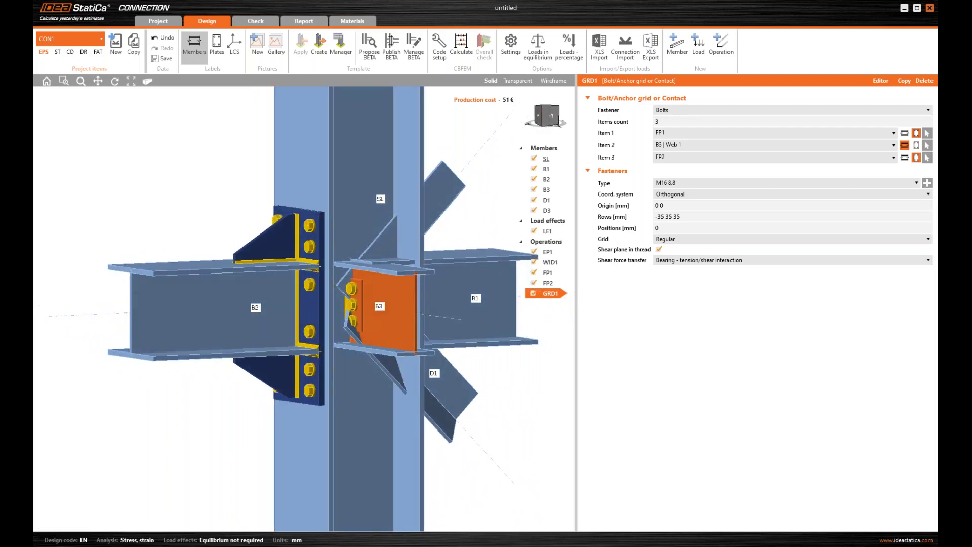
pyautogui.moveTo(546, 119); pyautogui.dragTo(525, 114)
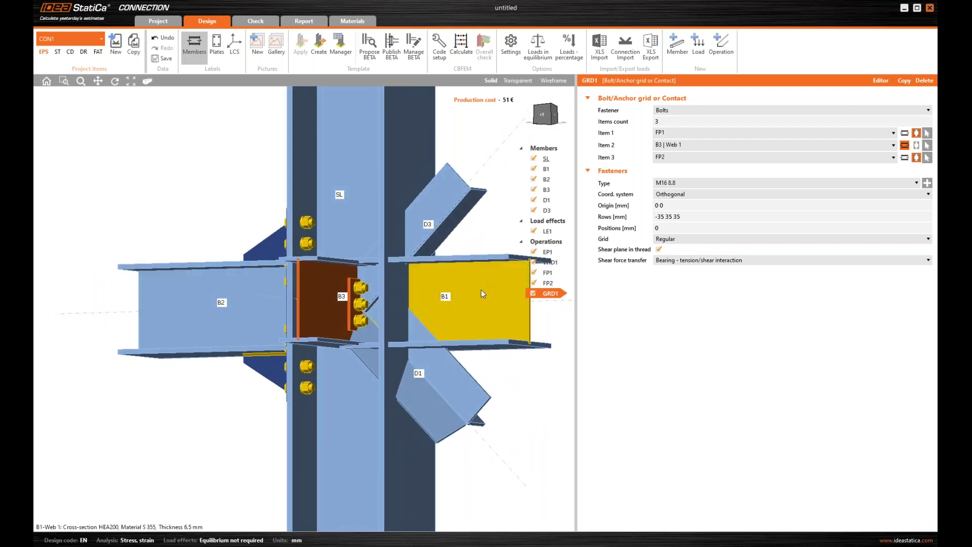
pyautogui.click(722, 41)
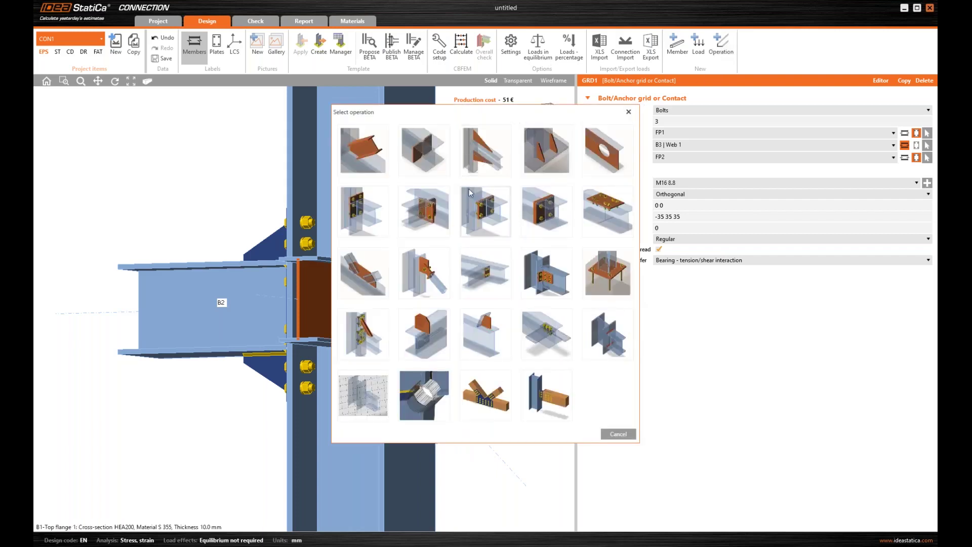
pyautogui.click(486, 224)
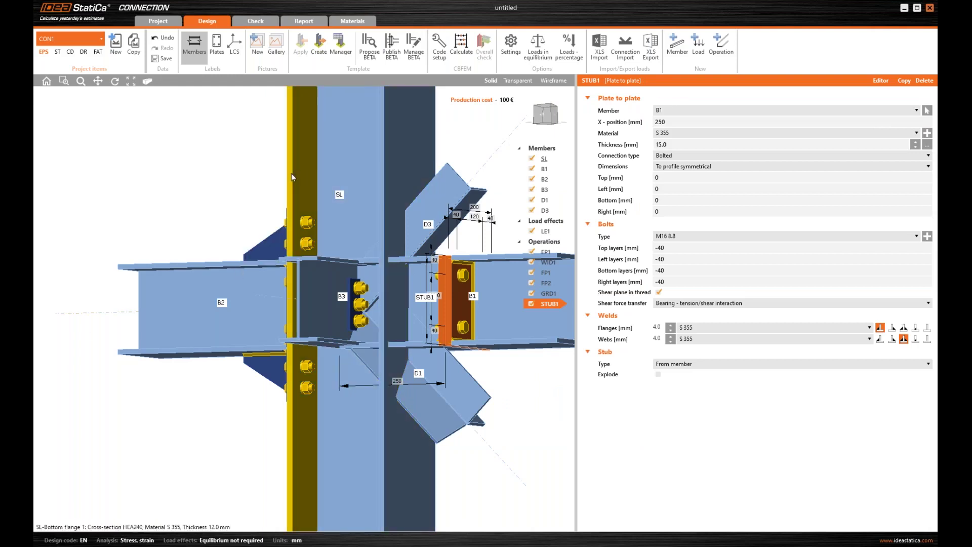
pyautogui.doubleClick(680, 122)
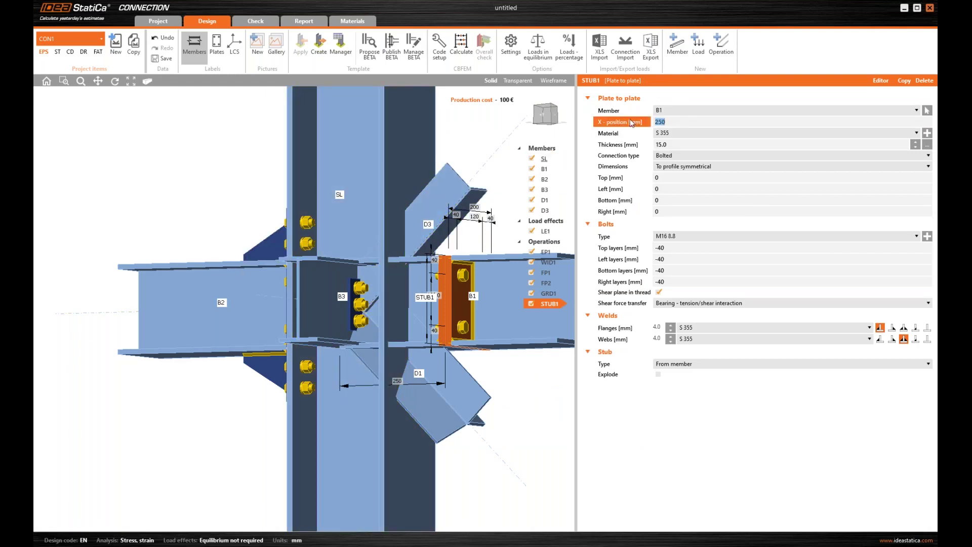
pyautogui.write('280')
pyautogui.press('Tab')
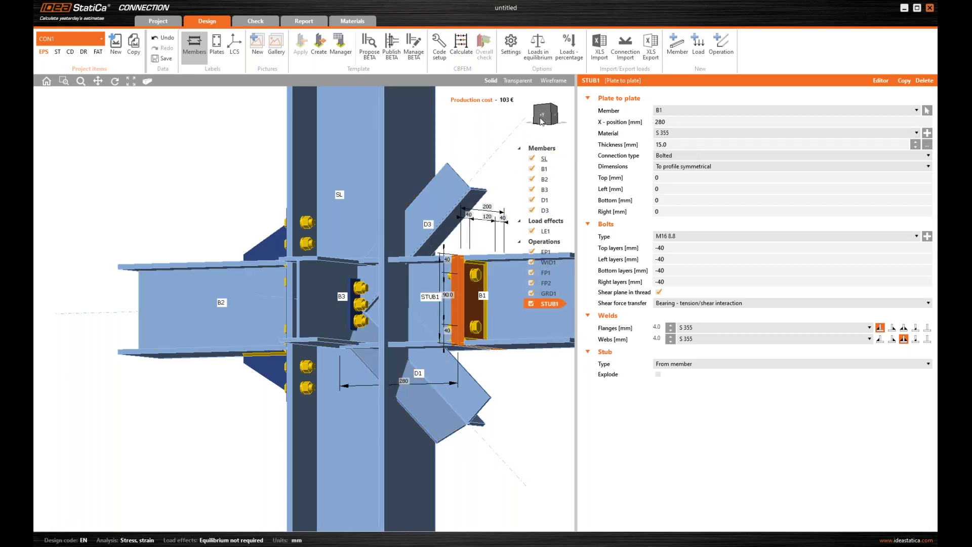
# - Set the stub type to Selected and assign it the cross-section 2 - HEA200
pyautogui.moveTo(541, 121)
pyautogui.mouseDown()
pyautogui.moveTo(551, 116)
pyautogui.moveTo(547, 124)
pyautogui.mouseUp()
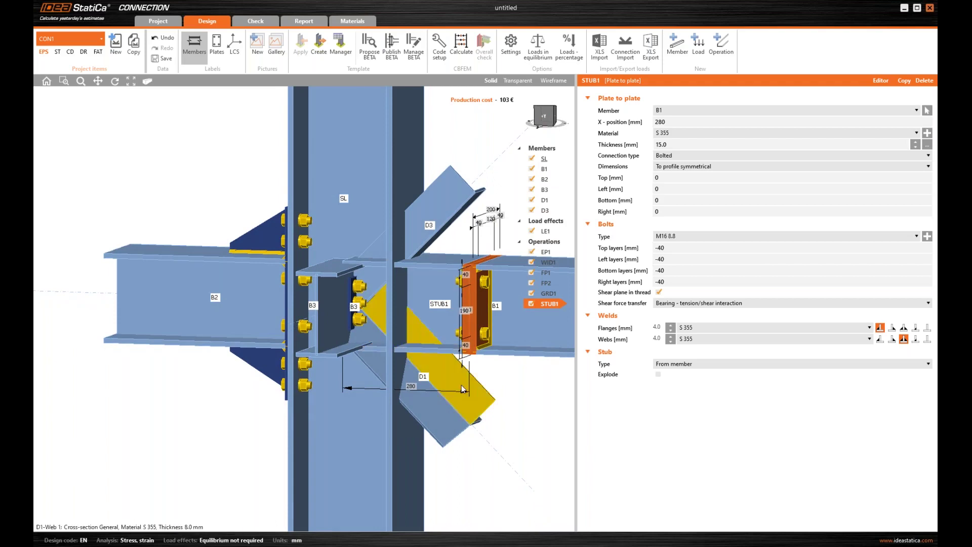
pyautogui.click(700, 364)
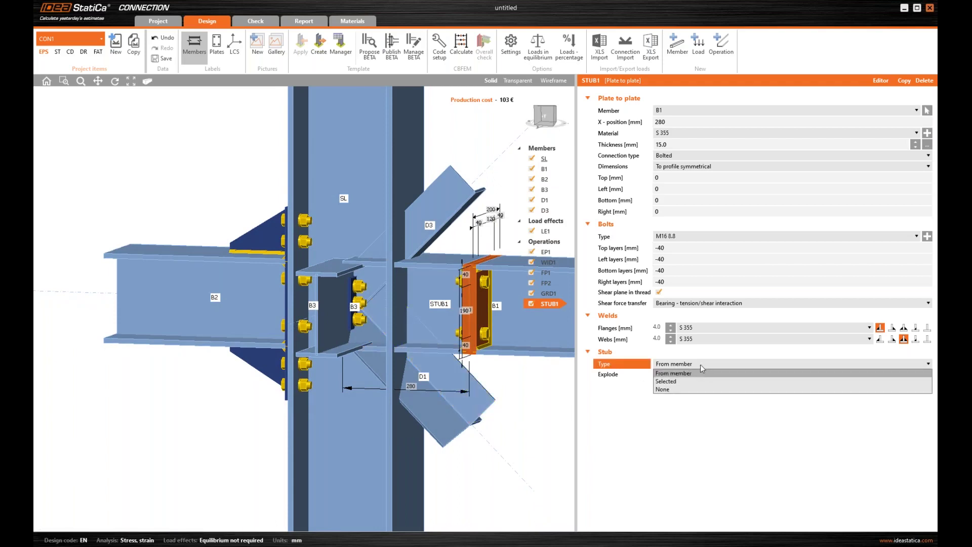
pyautogui.click(668, 383)
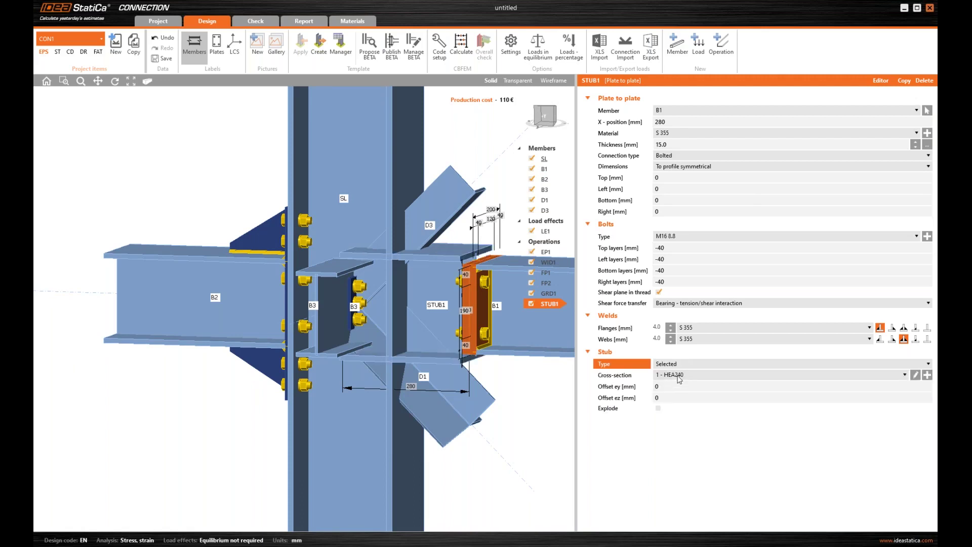
pyautogui.click(679, 375)
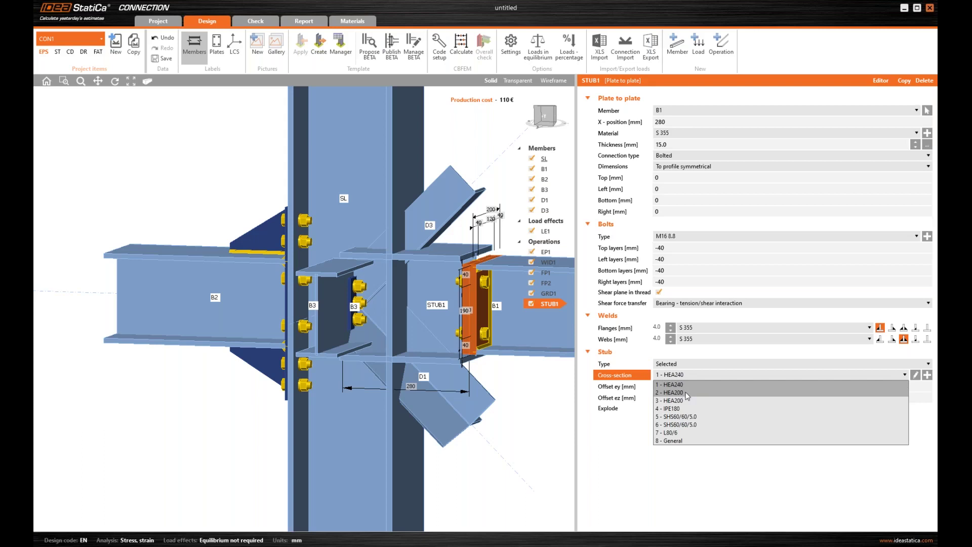
pyautogui.click(678, 392)
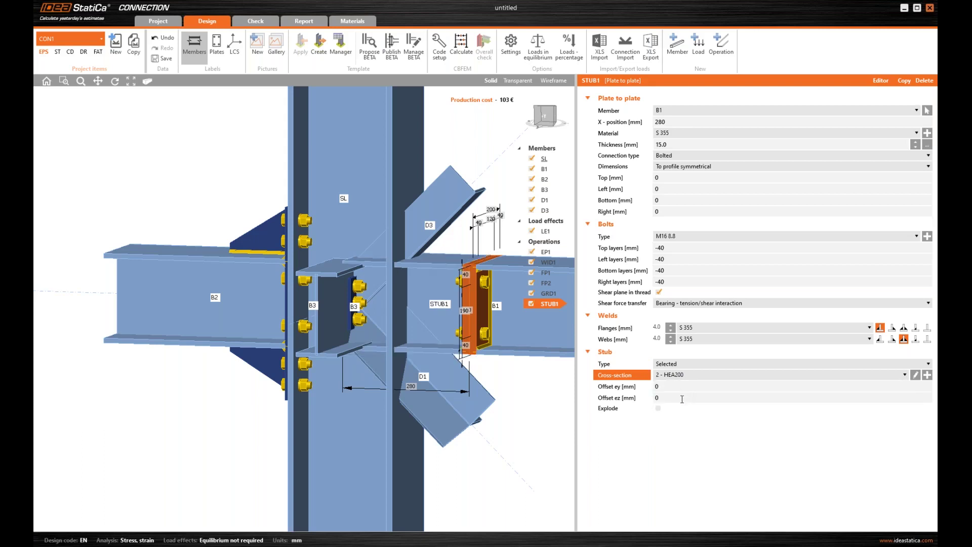
# - Explode the stub into plates and set its top inclination to 15°
pyautogui.click(658, 409)
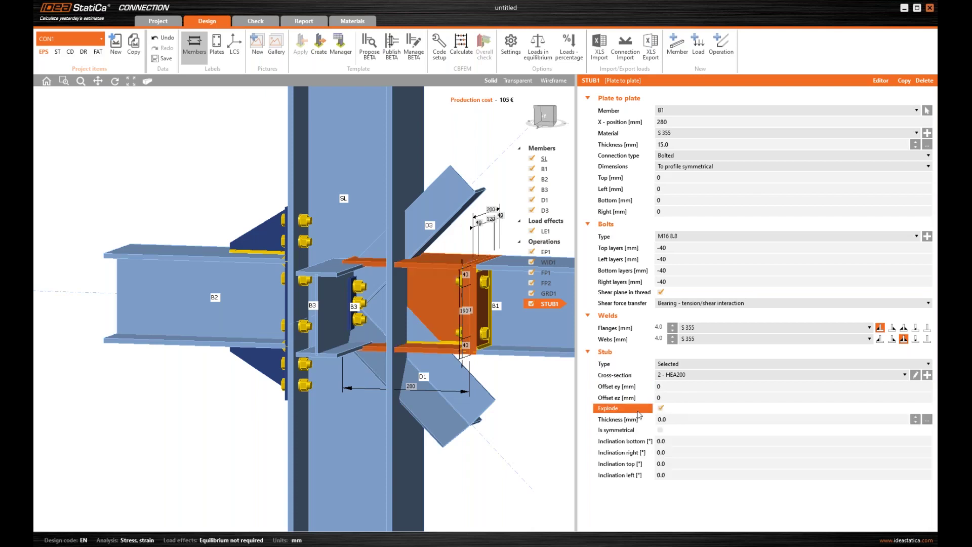
pyautogui.scroll(-2, 447, 306)
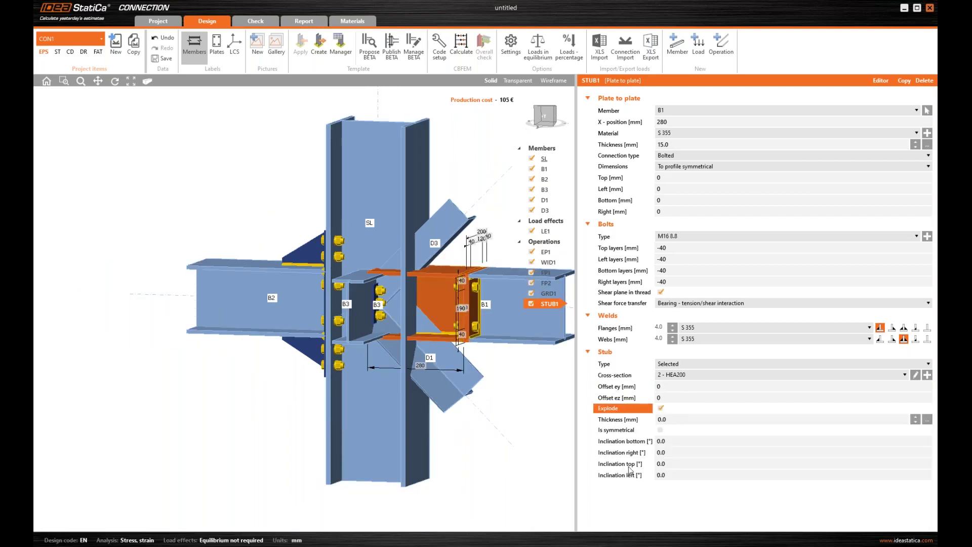
pyautogui.click(677, 464)
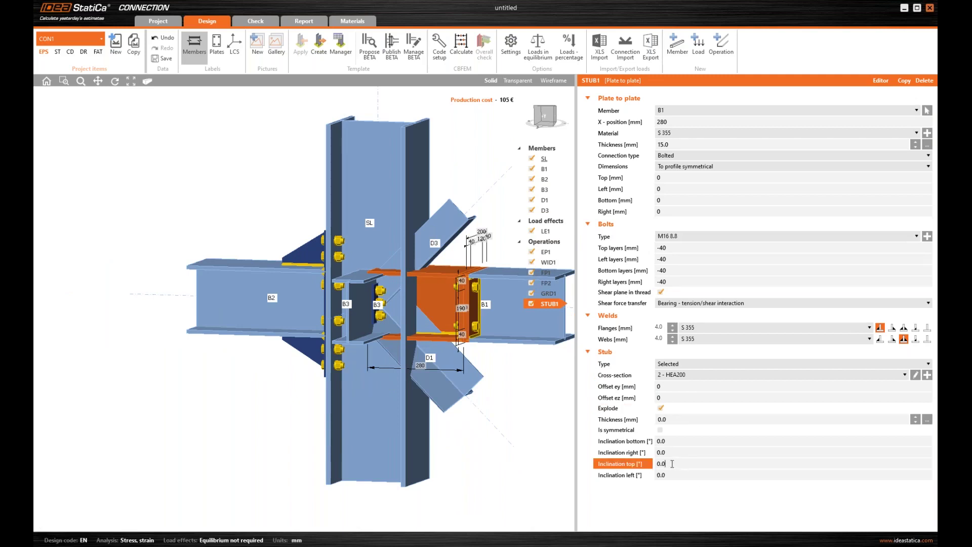
pyautogui.doubleClick(661, 463)
pyautogui.write('18')
pyautogui.press('BackSpace')
pyautogui.press('Tab')
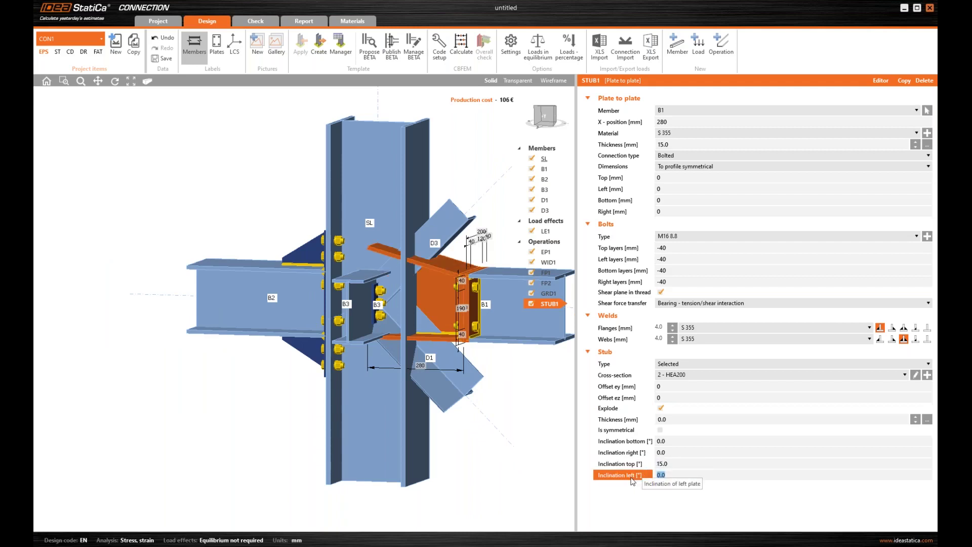
# - Add a Cut of plate operation that cuts stub plate STUB1 1 by column SL
pyautogui.click(542, 125)
pyautogui.moveTo(541, 125); pyautogui.dragTo(545, 119)
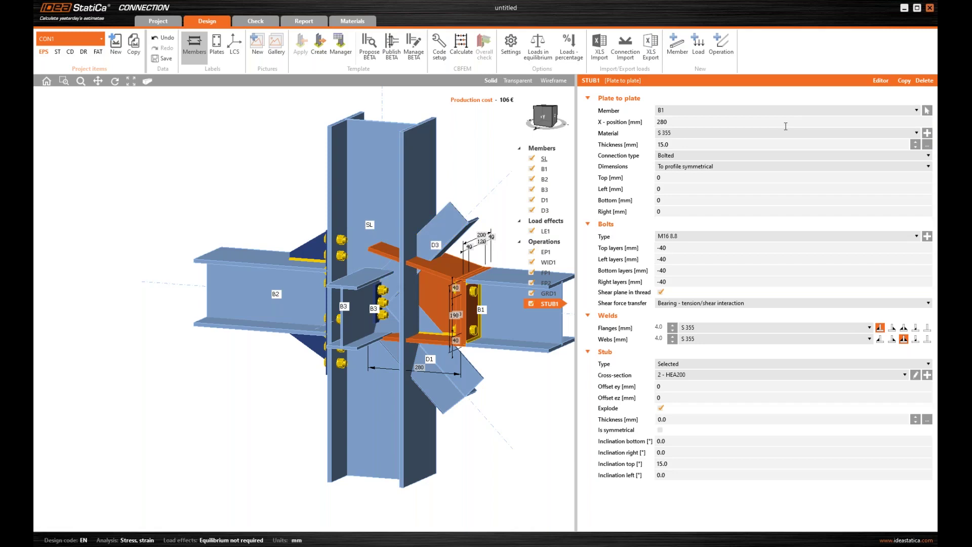
pyautogui.click(720, 47)
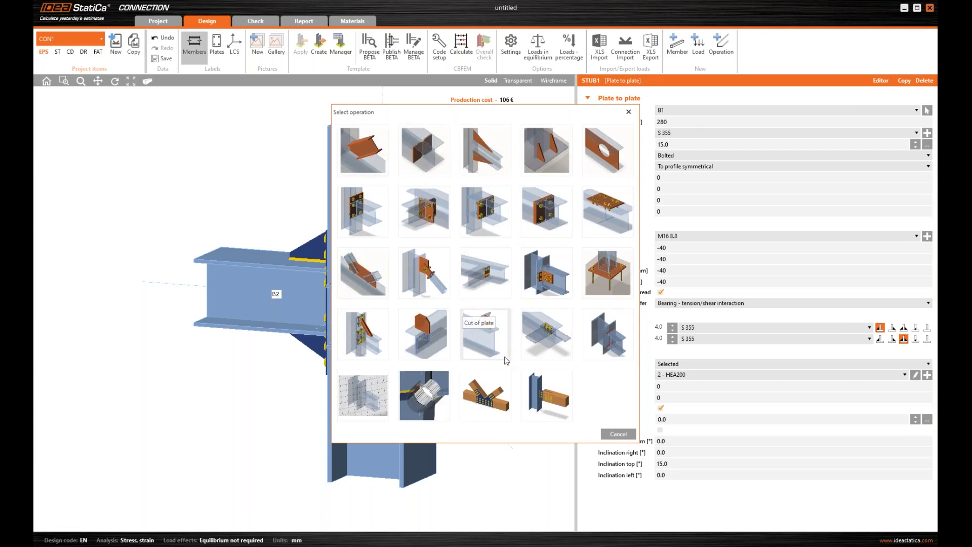
pyautogui.click(483, 338)
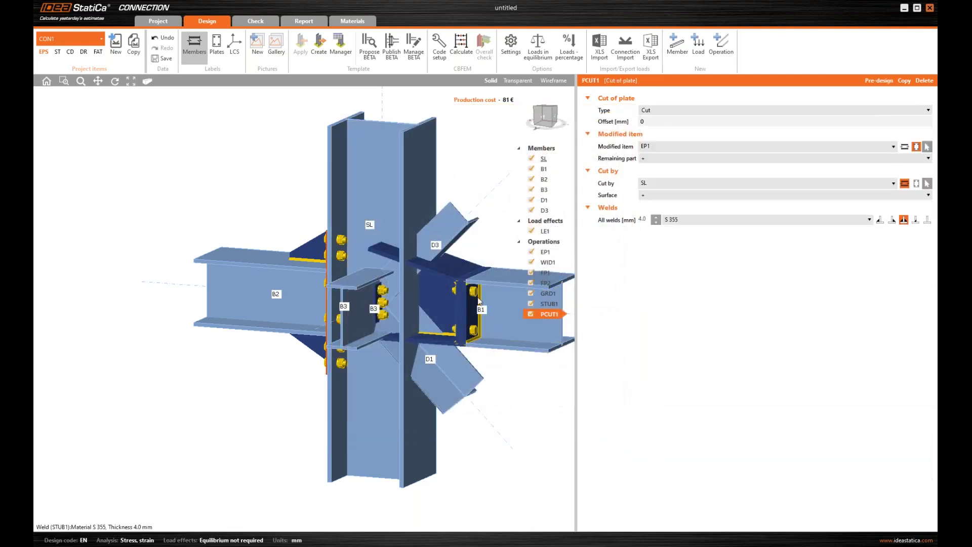
pyautogui.click(661, 145)
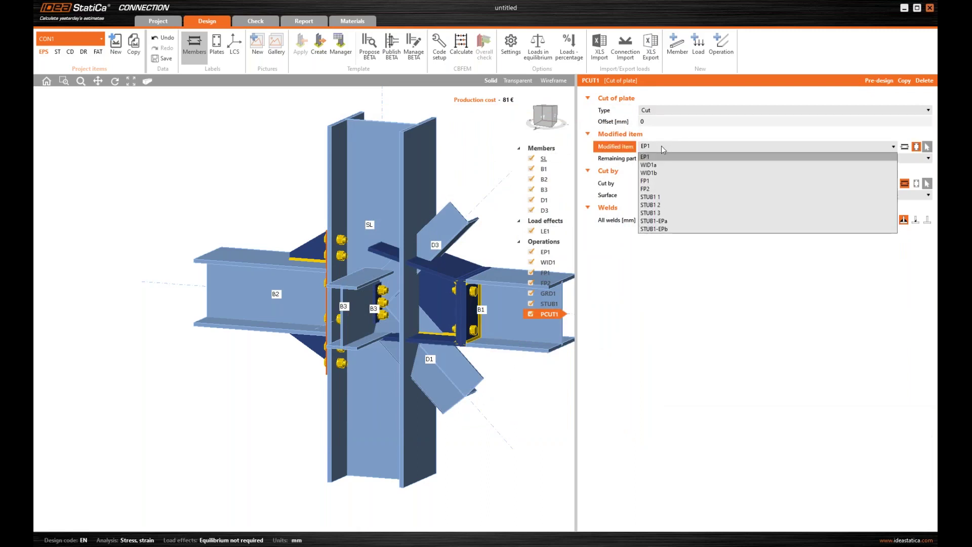
pyautogui.click(654, 197)
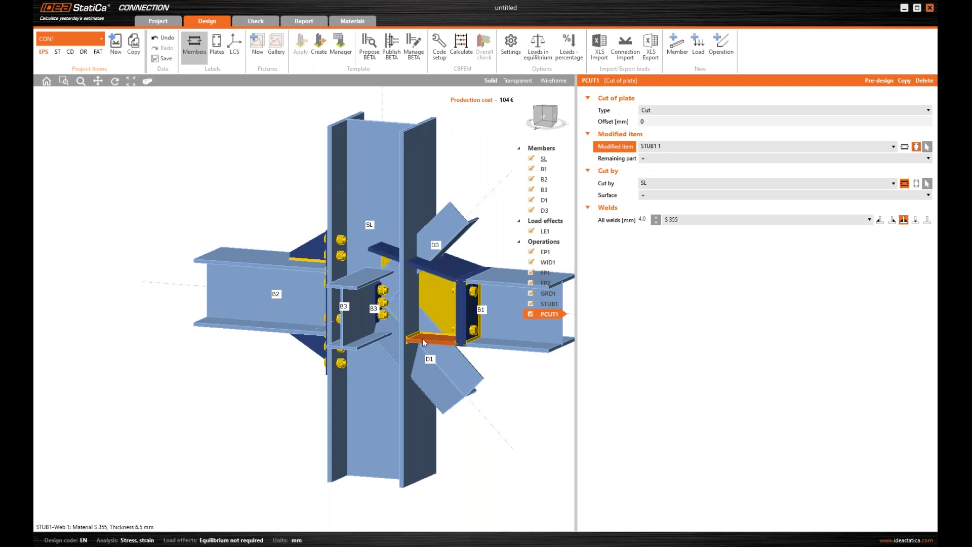
# - Copy the plate cut twice, assigning STUB1 2 and STUB1 3 as the copies' modified items
pyautogui.click(904, 81)
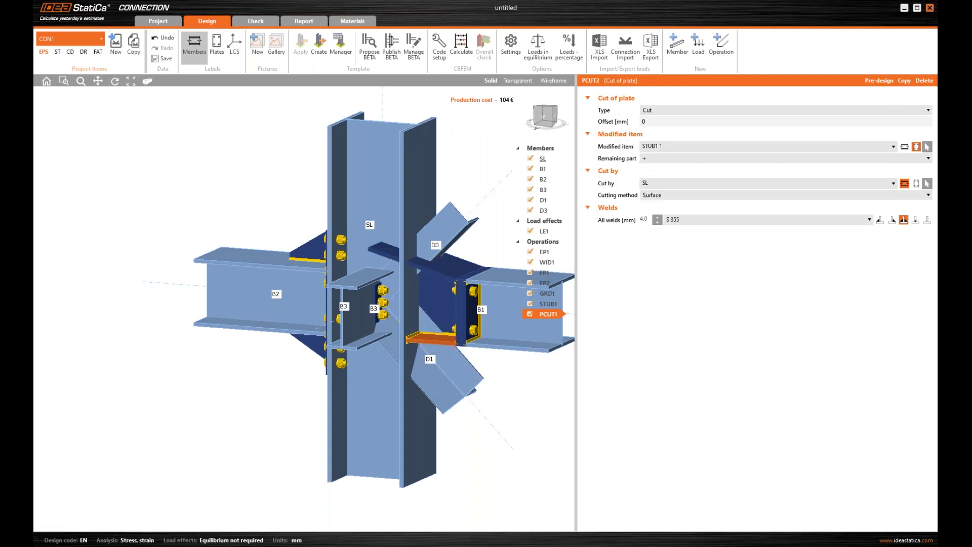
pyautogui.click(664, 146)
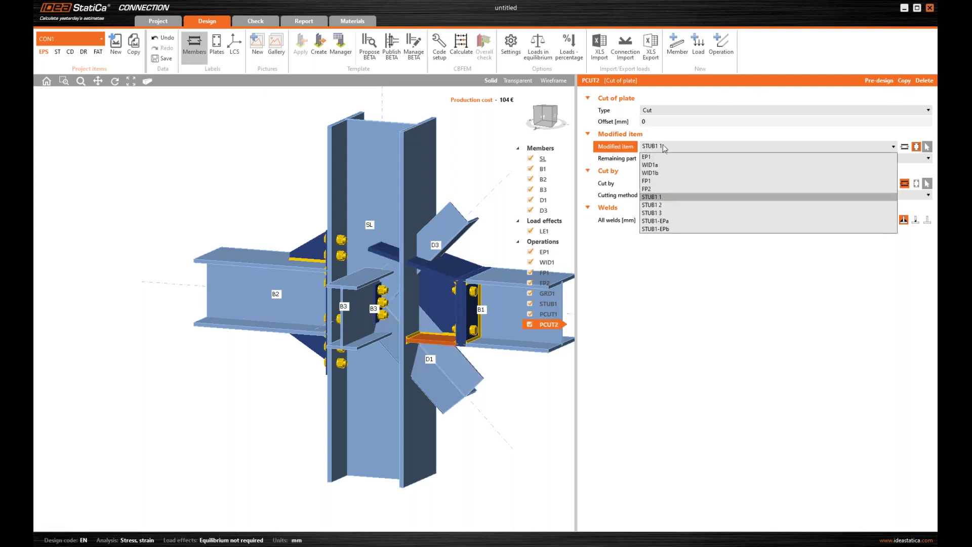
pyautogui.click(661, 206)
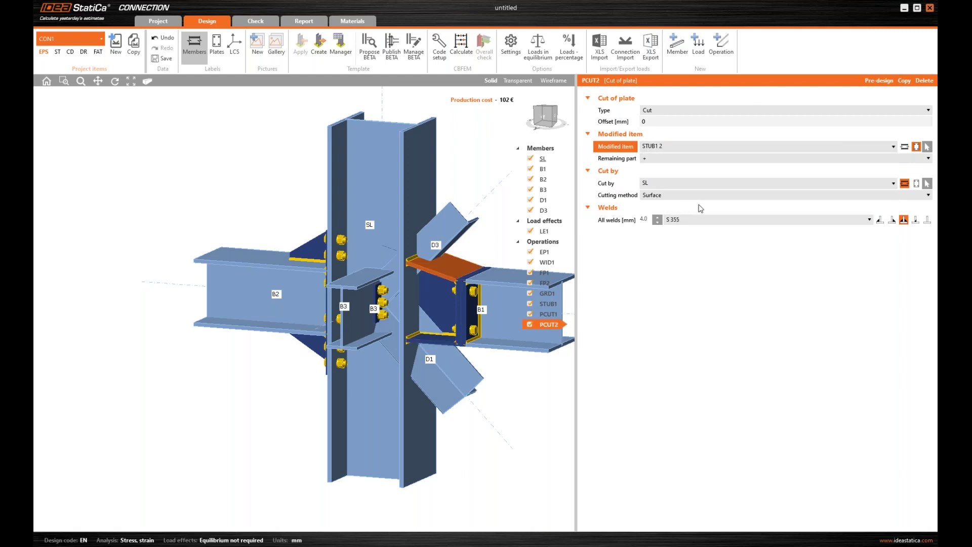
pyautogui.click(904, 82)
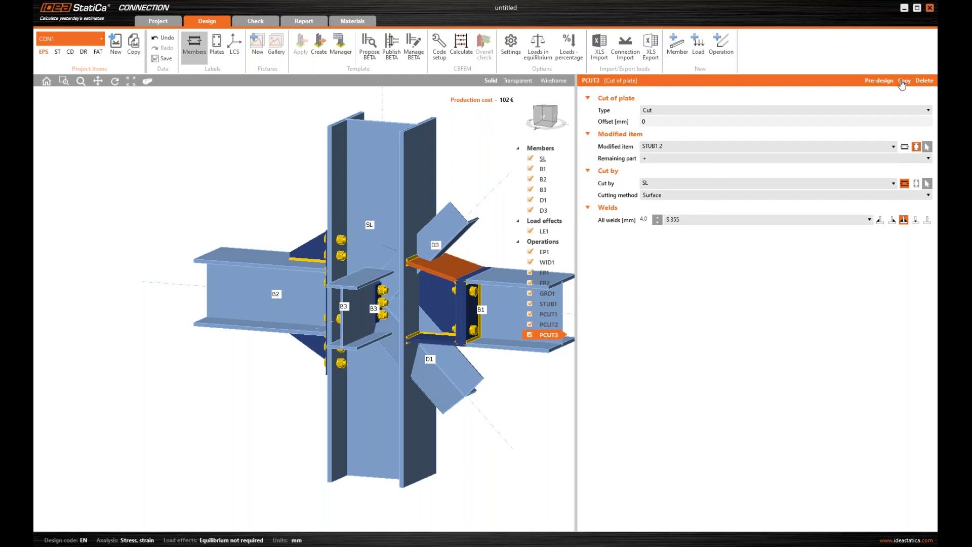
pyautogui.click(658, 146)
pyautogui.click(653, 215)
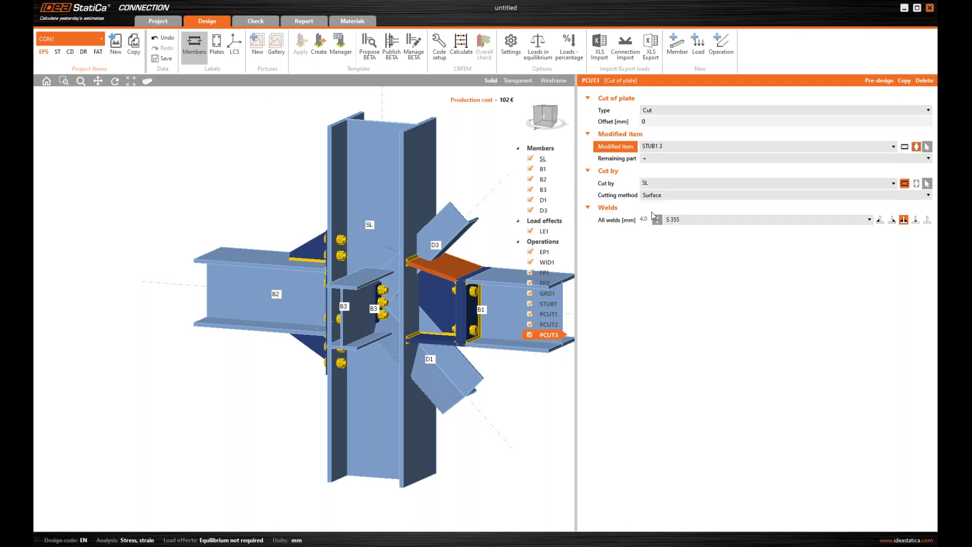
# - Add a Gusset plate operation for diagonal member D3
pyautogui.click(540, 130)
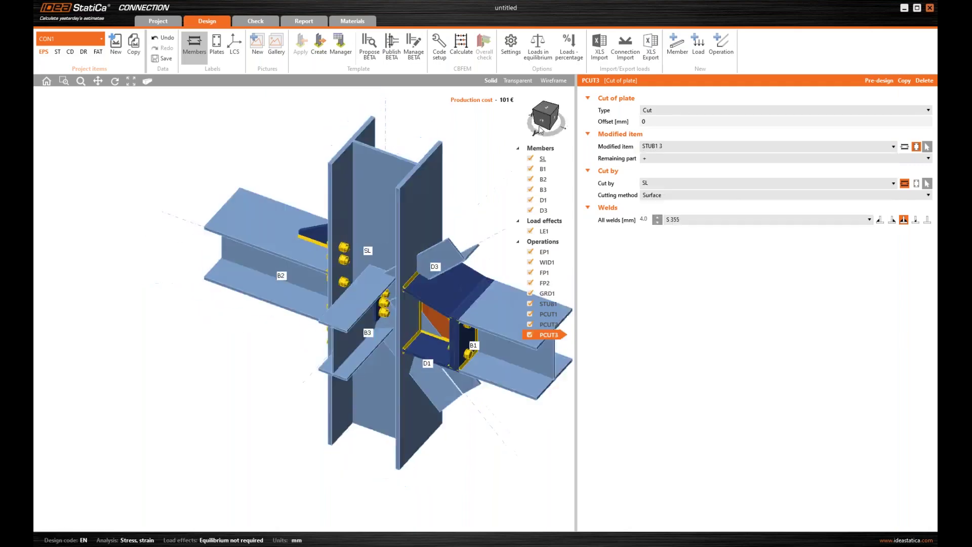
pyautogui.moveTo(540, 130)
pyautogui.mouseDown()
pyautogui.moveTo(509, 117)
pyautogui.moveTo(549, 117)
pyautogui.moveTo(538, 125)
pyautogui.moveTo(545, 117)
pyautogui.mouseUp()
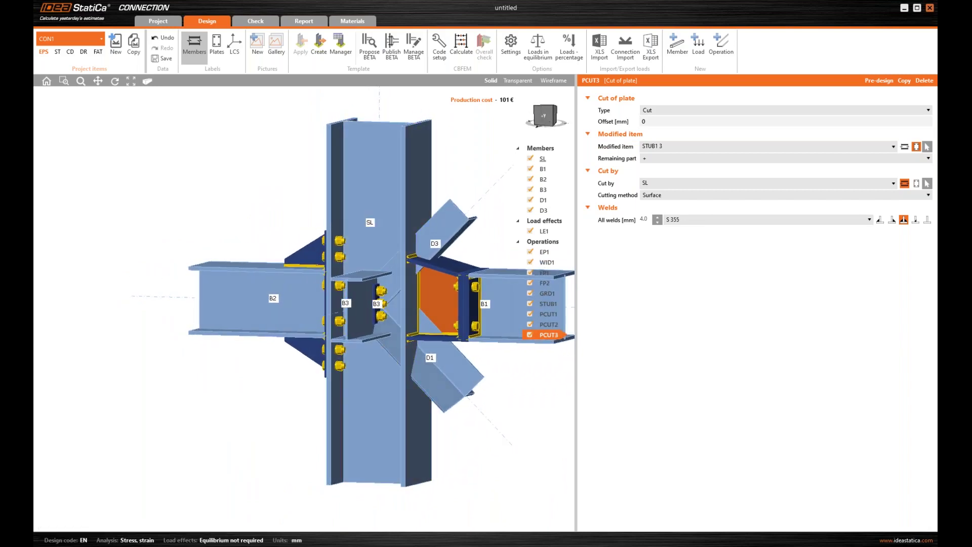
pyautogui.moveTo(544, 119); pyautogui.dragTo(538, 114)
pyautogui.click(538, 114)
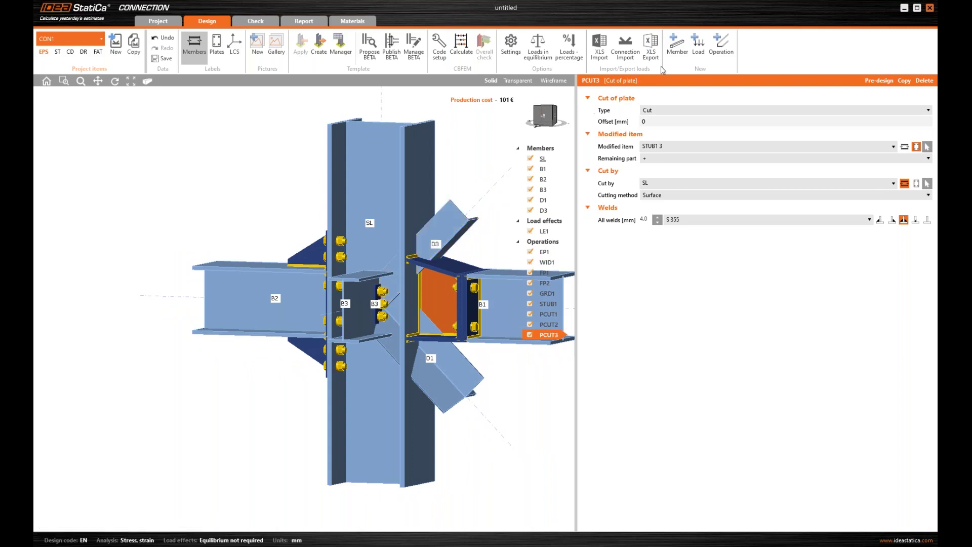
pyautogui.click(721, 49)
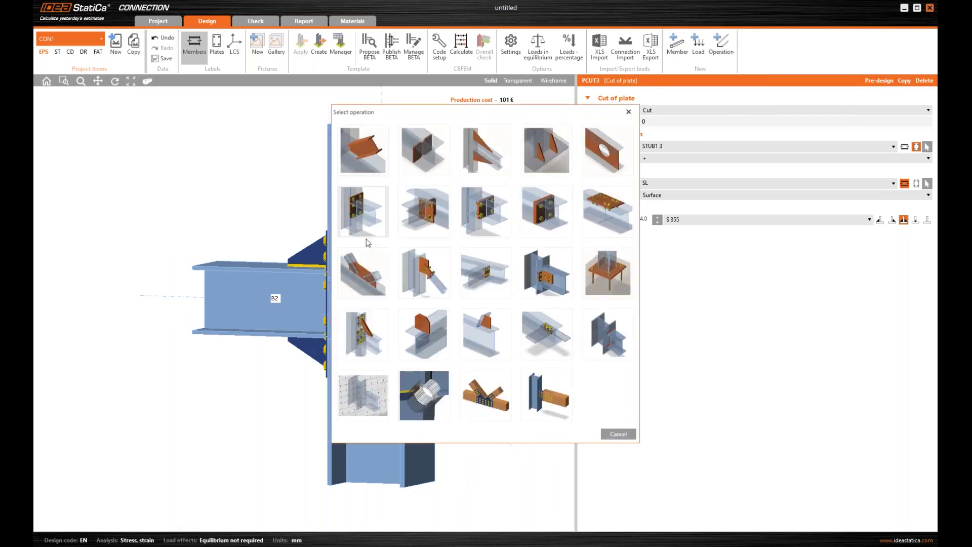
pyautogui.click(367, 270)
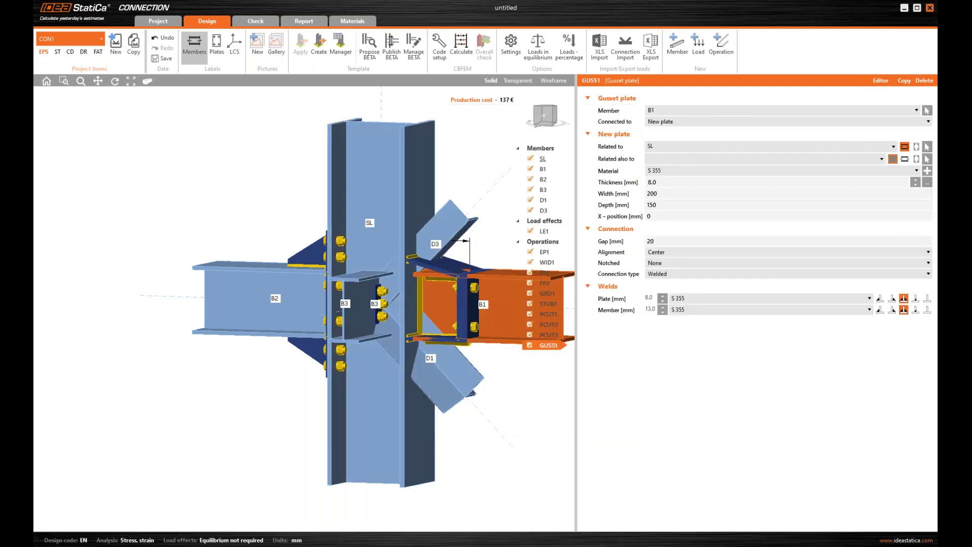
pyautogui.click(674, 111)
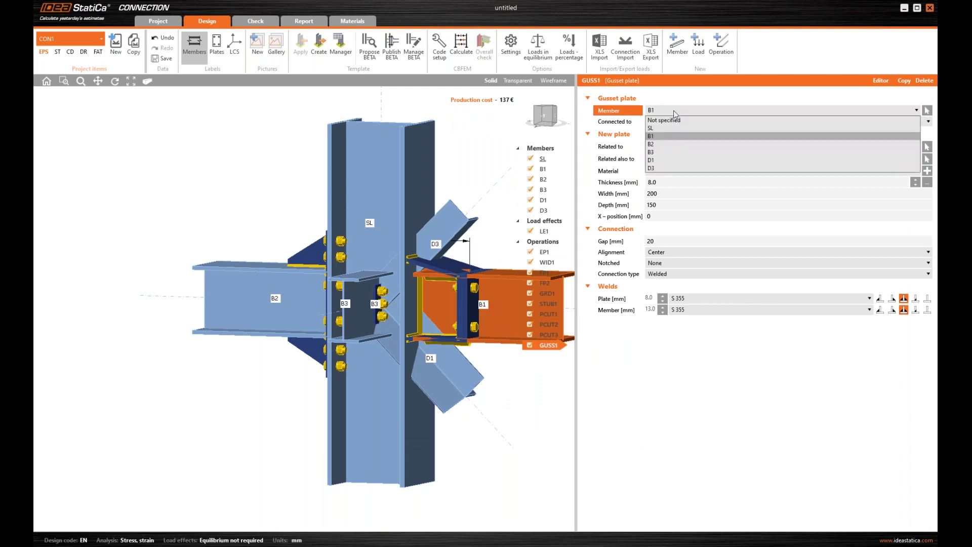
pyautogui.click(666, 168)
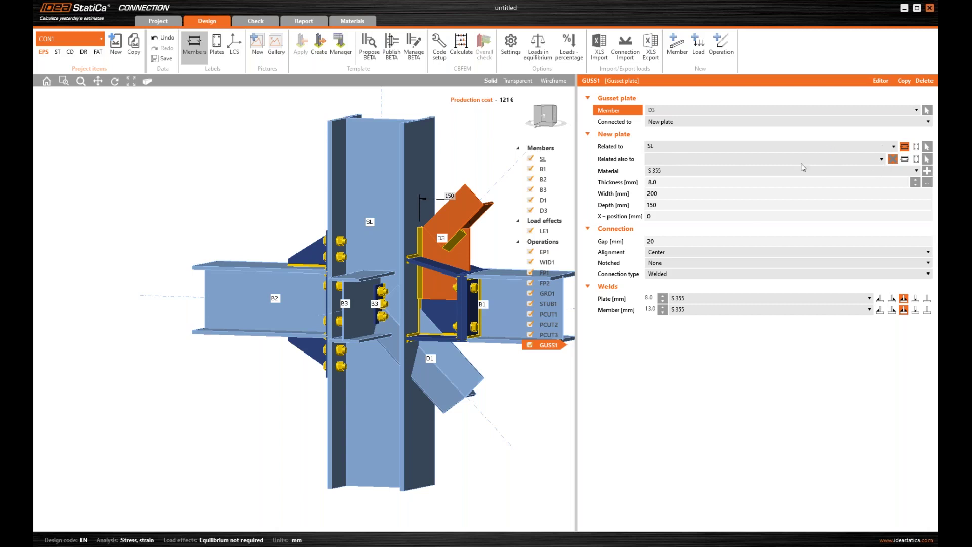
# - Relate the new gusset plate also to the stub plate STUB1 2
pyautogui.click(917, 159)
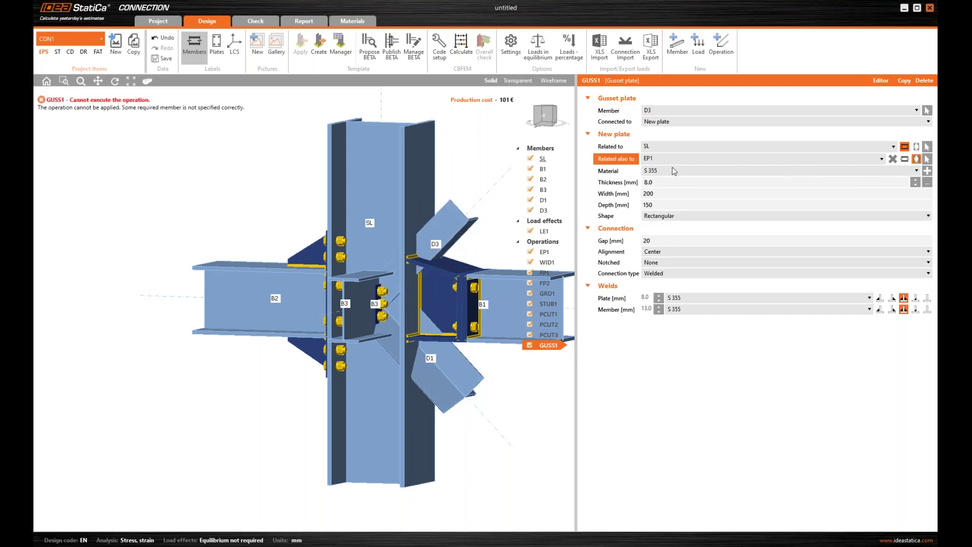
pyautogui.click(657, 158)
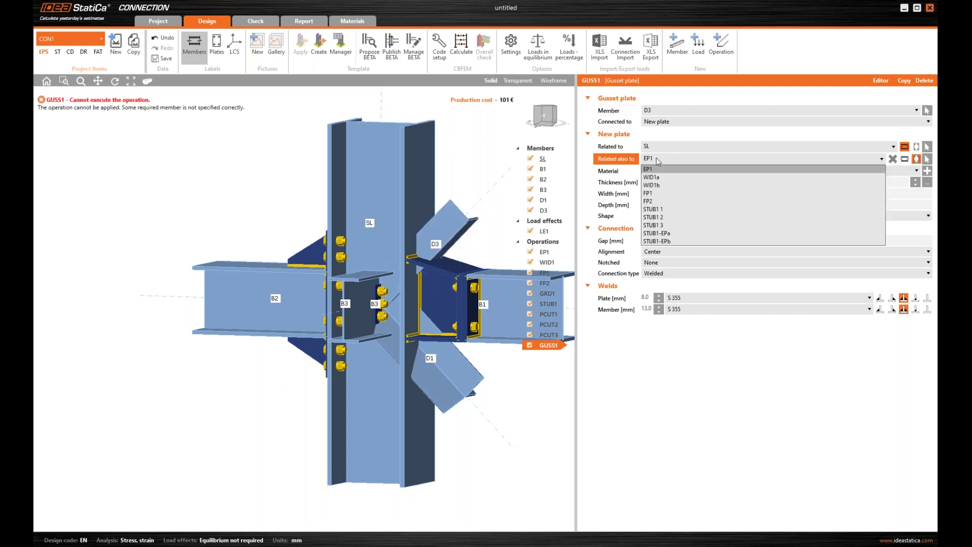
pyautogui.click(657, 217)
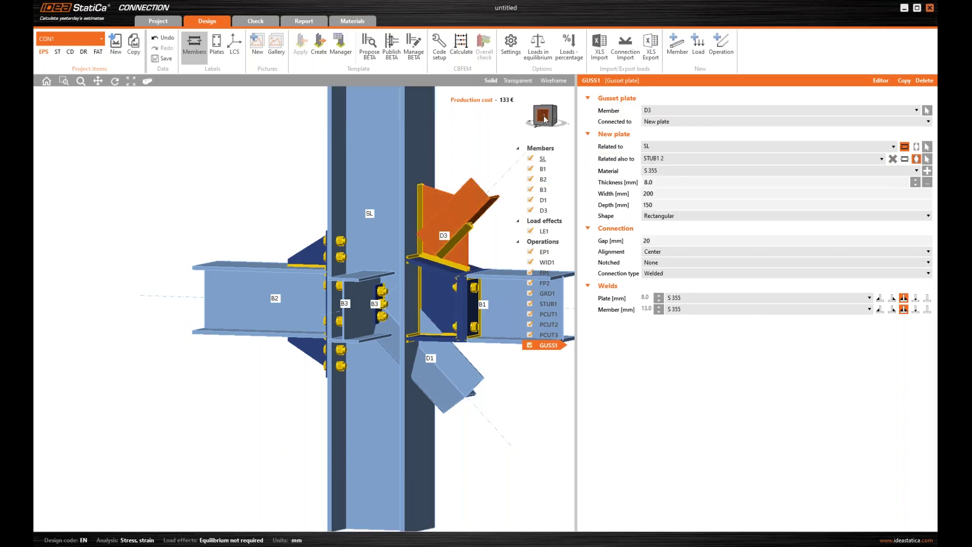
# - Change the D3 gusset plate's connection type to Bolted and its alignment to Rear
pyautogui.moveTo(541, 113)
pyautogui.mouseDown()
pyautogui.moveTo(551, 118)
pyautogui.moveTo(543, 109)
pyautogui.moveTo(542, 124)
pyautogui.moveTo(551, 117)
pyautogui.mouseUp()
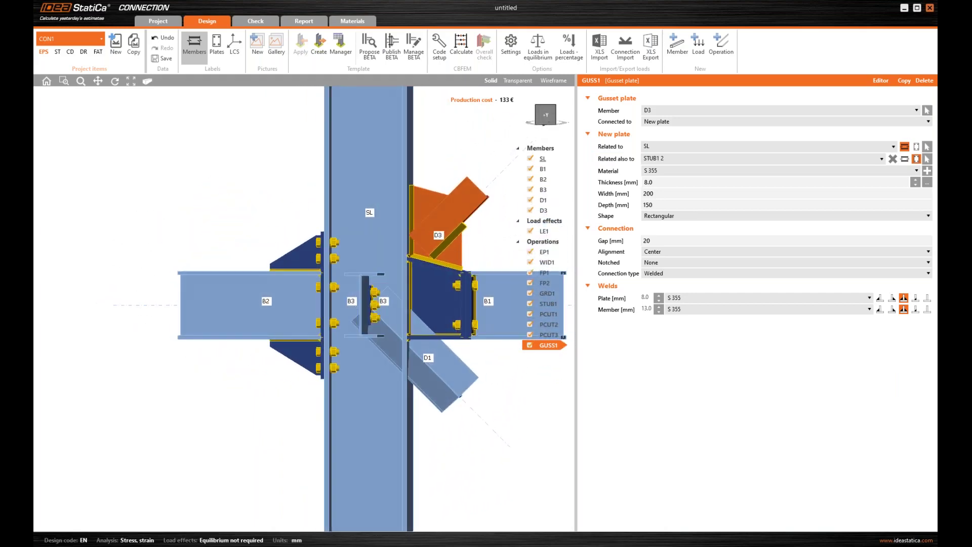
pyautogui.click(662, 274)
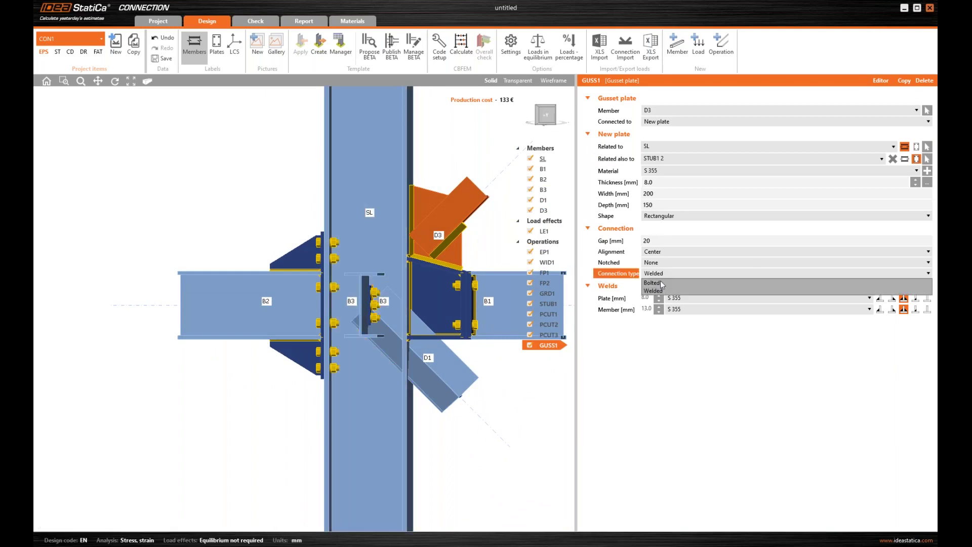
pyautogui.click(653, 282)
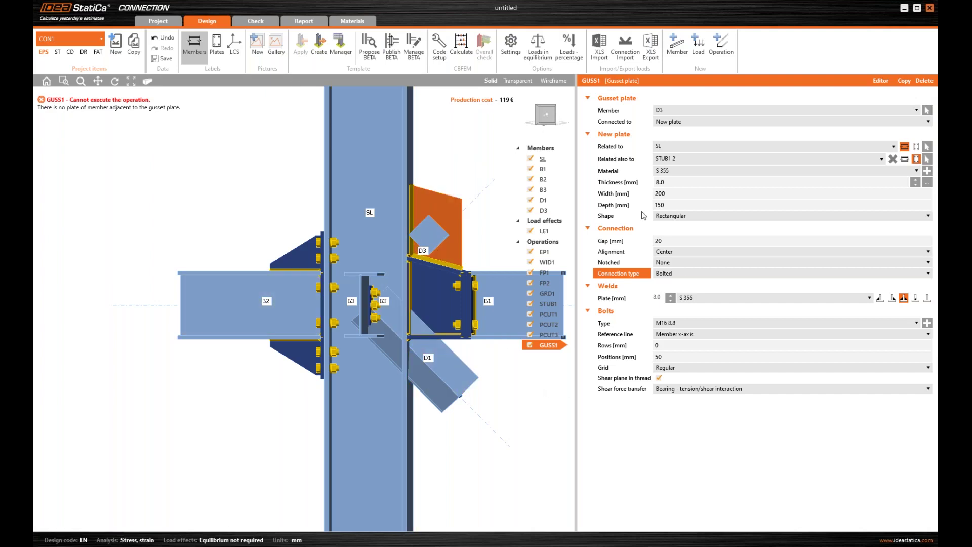
pyautogui.click(673, 251)
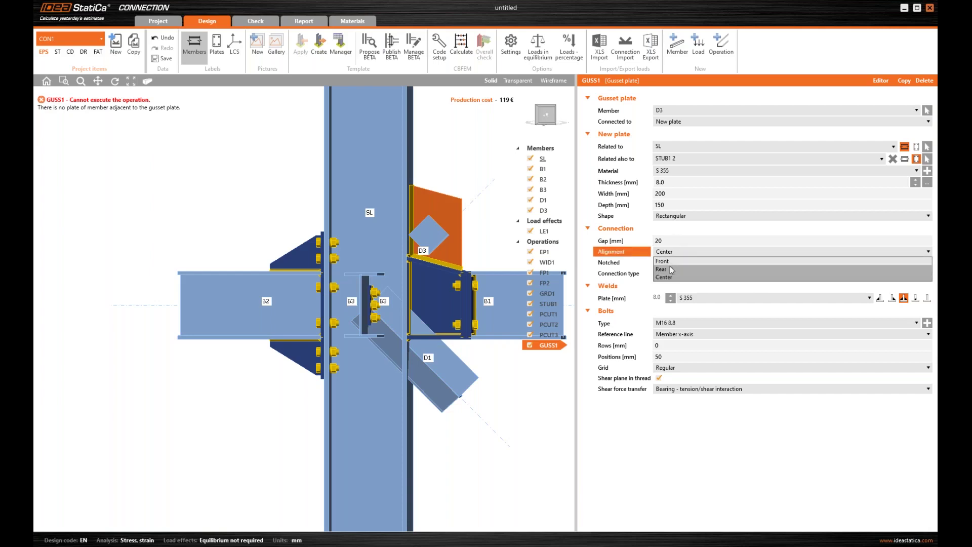
pyautogui.click(669, 268)
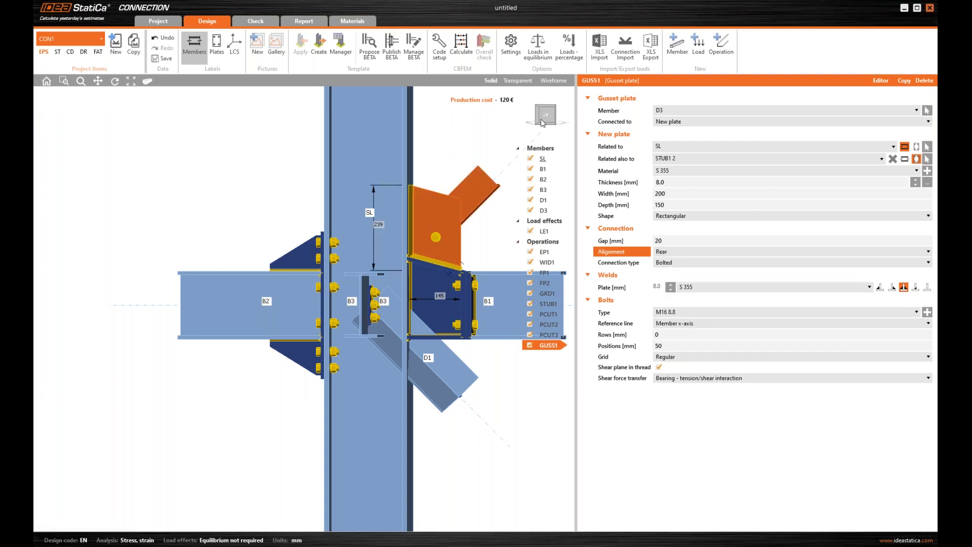
# - Set the bolt positions of the D3 gusset plate to 35 35 mm
pyautogui.moveTo(544, 120)
pyautogui.mouseDown()
pyautogui.moveTo(553, 124)
pyautogui.moveTo(546, 118)
pyautogui.mouseUp()
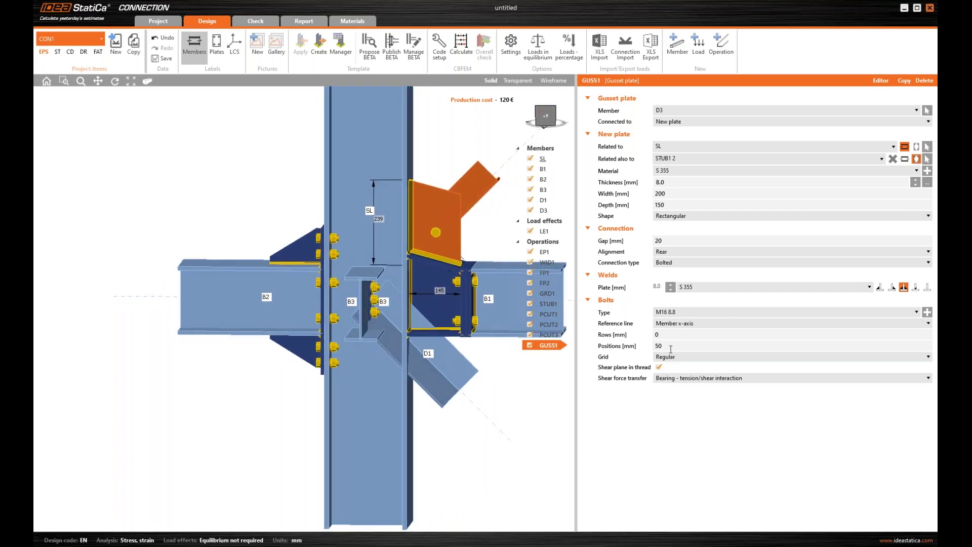
pyautogui.click(647, 348)
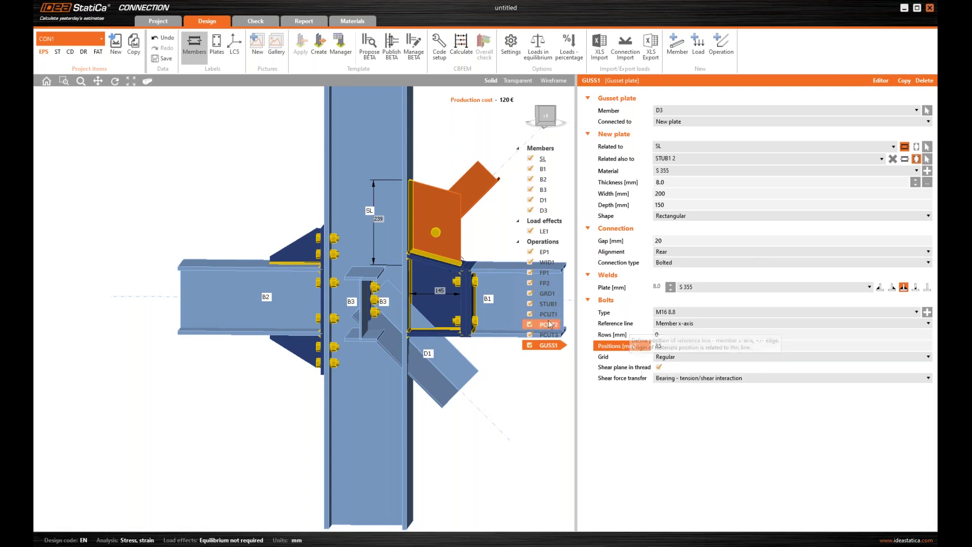
pyautogui.write('35 ')
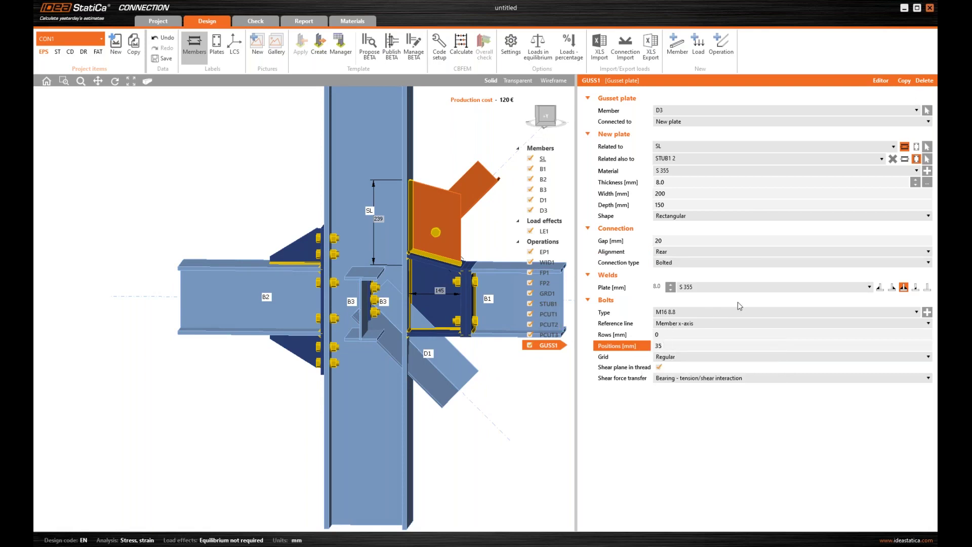
pyautogui.write('35')
pyautogui.press('Tab')
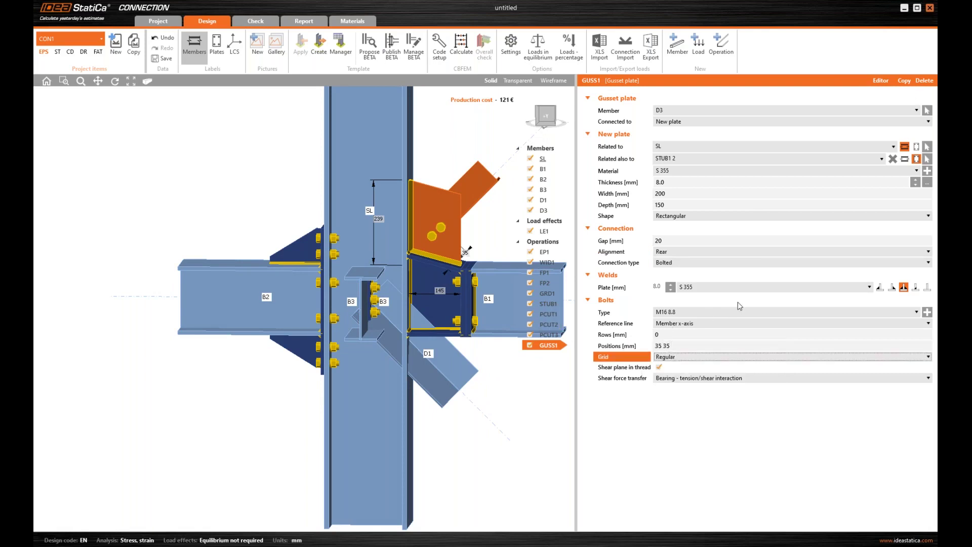
# - Add a Connecting plate operation for diagonal member D1 and connect it to New plate 2x
pyautogui.moveTo(547, 123)
pyautogui.mouseDown()
pyautogui.moveTo(505, 124)
pyautogui.moveTo(505, 133)
pyautogui.moveTo(539, 124)
pyautogui.mouseUp()
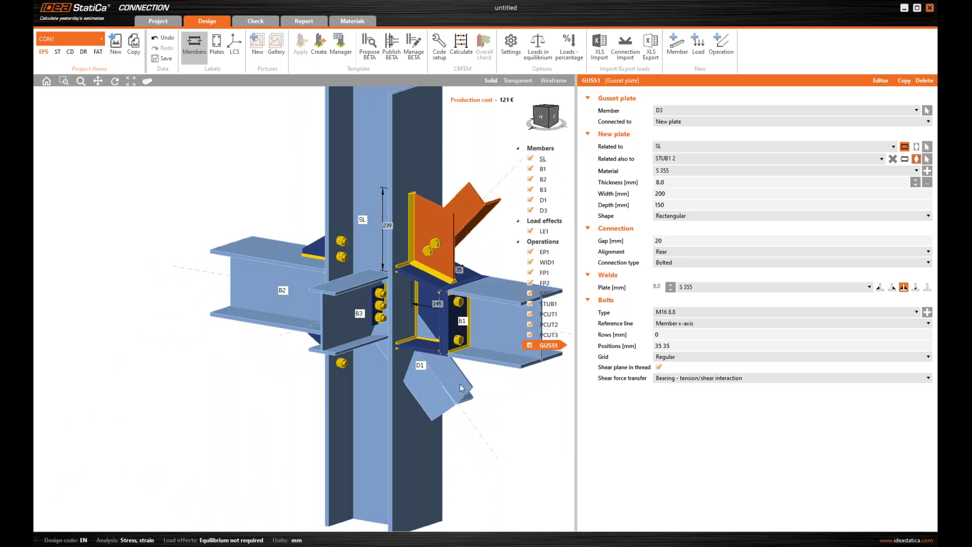
pyautogui.scroll(-3, 453, 381)
pyautogui.scroll(4, 452, 377)
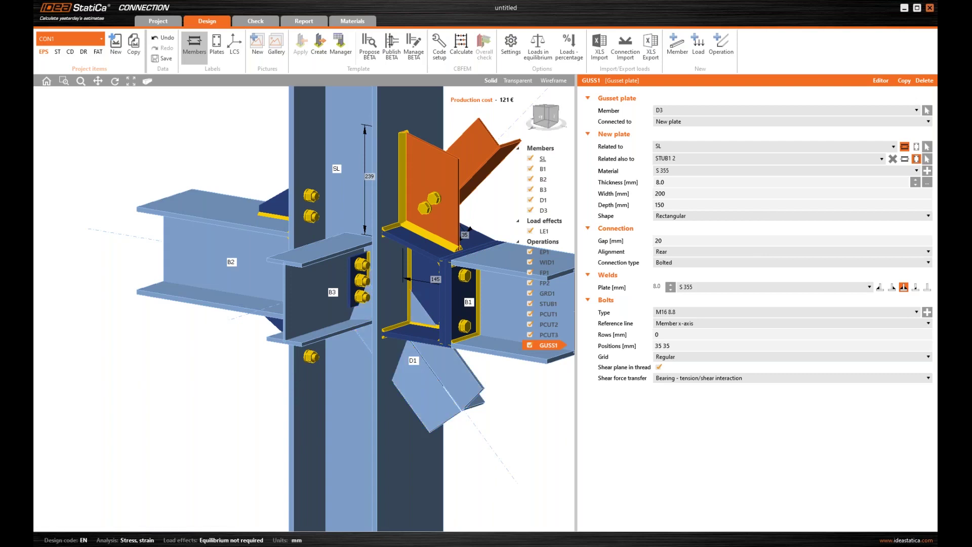
pyautogui.click(720, 49)
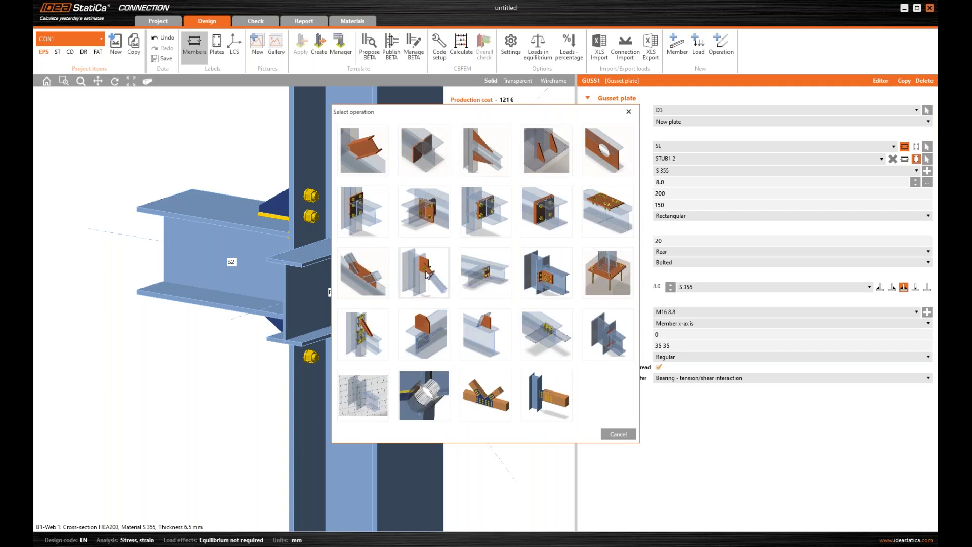
pyautogui.click(426, 273)
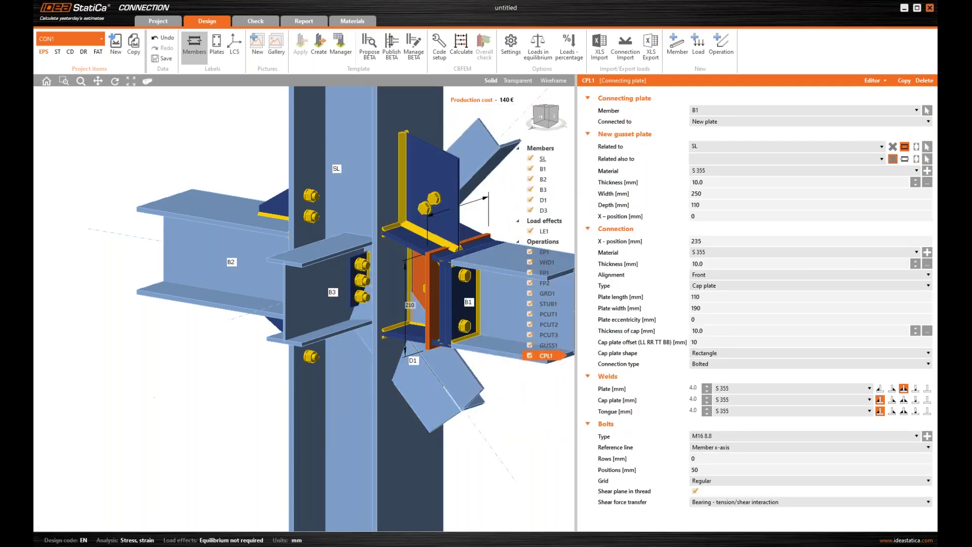
pyautogui.click(703, 108)
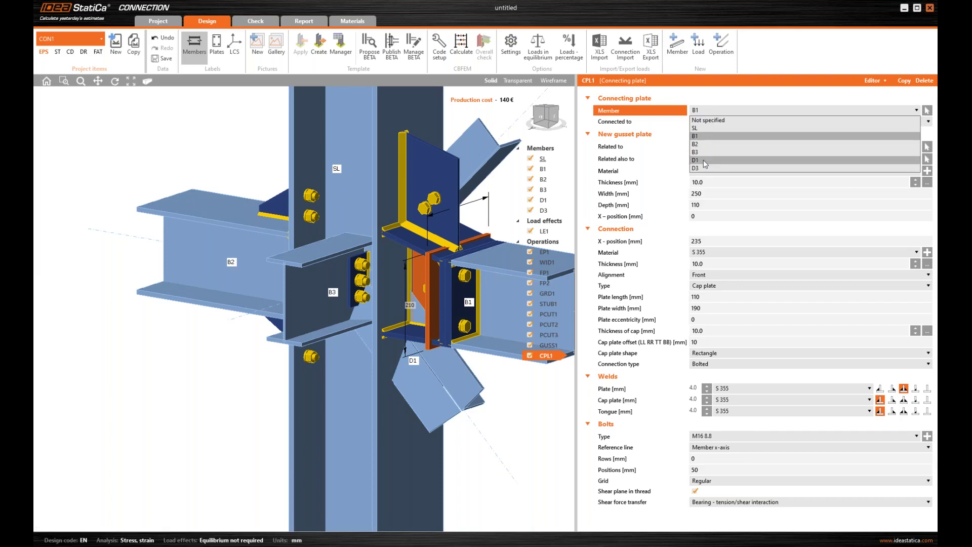
pyautogui.click(703, 160)
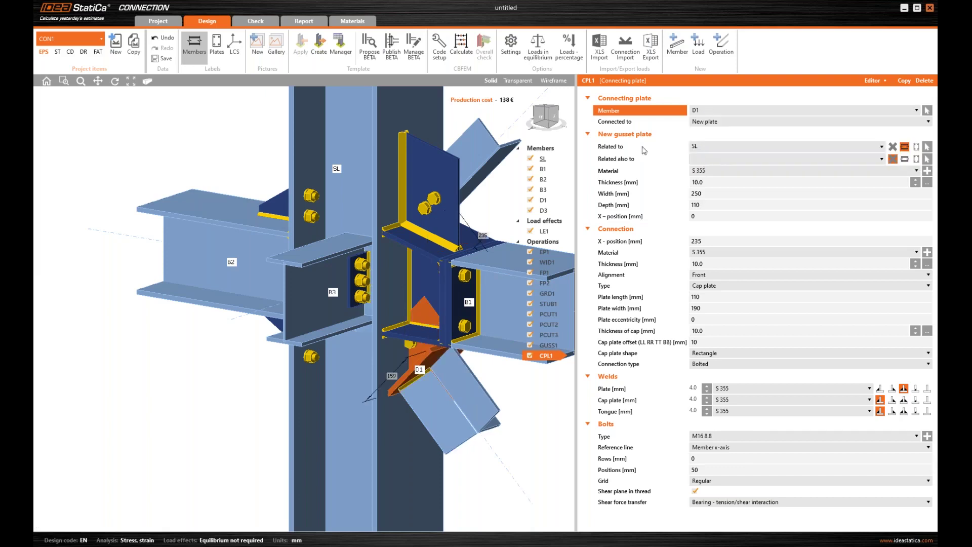
pyautogui.click(708, 124)
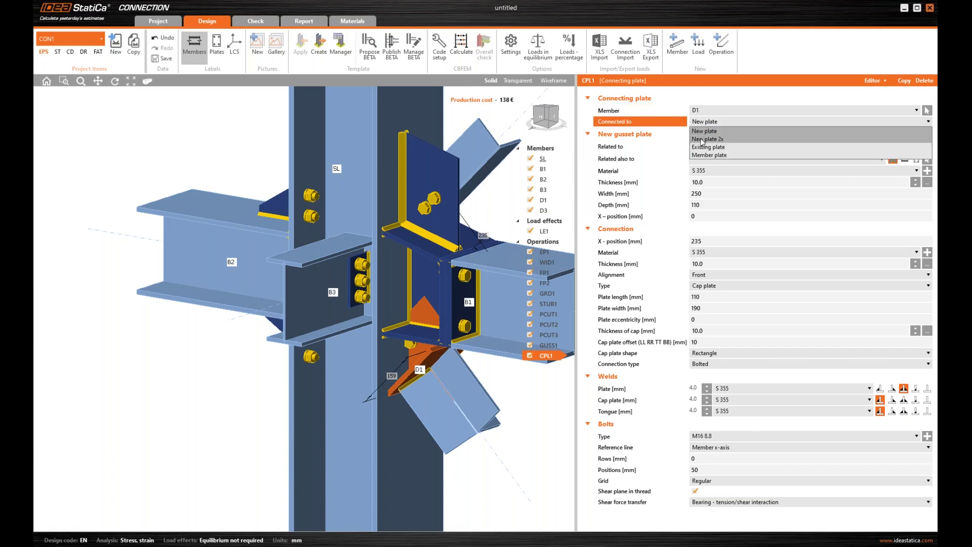
pyautogui.click(707, 139)
# - Set the width and depth of D1's new gusset plates to 150 mm each
pyautogui.scroll(-2, 442, 385)
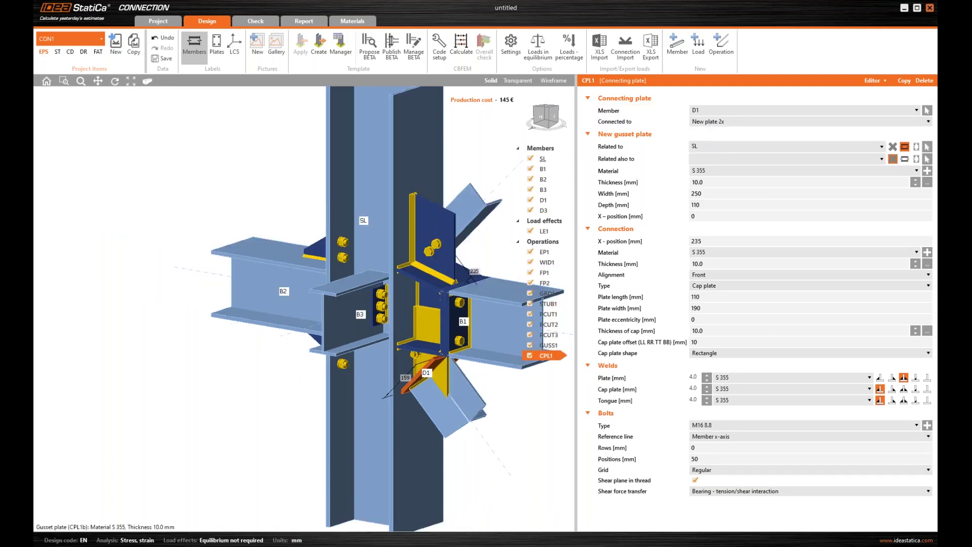
pyautogui.moveTo(442, 385); pyautogui.dragTo(392, 326, button='middle')
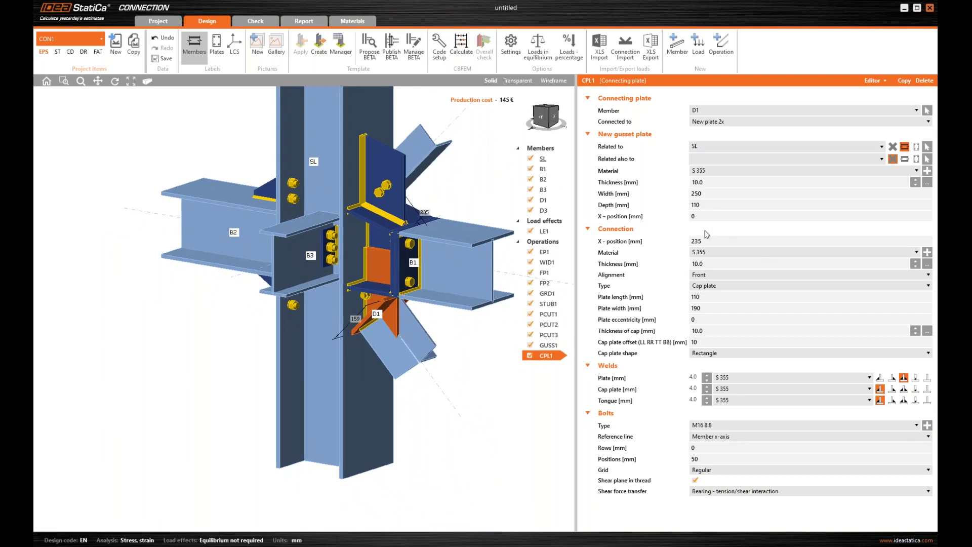
pyautogui.click(712, 193)
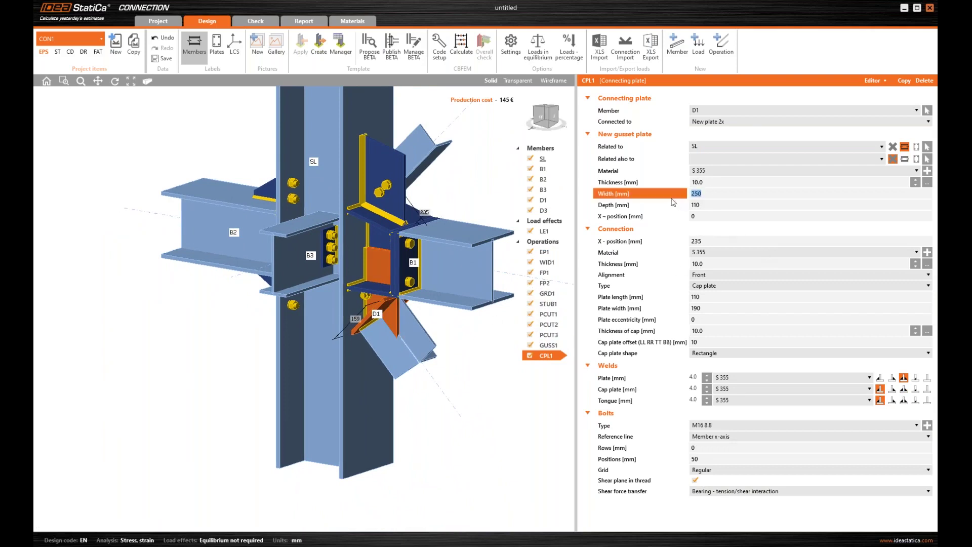
pyautogui.press('BackSpace')
pyautogui.press('BackSpace')
pyautogui.press('BackSpace')
pyautogui.write('150')
pyautogui.click(715, 205)
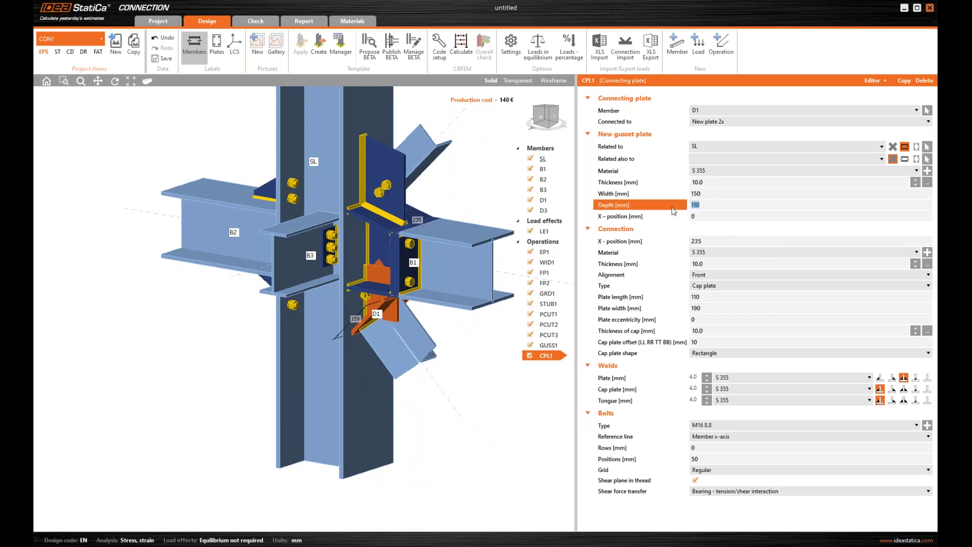
pyautogui.press('BackSpace')
pyautogui.press('BackSpace')
pyautogui.press('BackSpace')
pyautogui.write('150')
pyautogui.press('Tab')
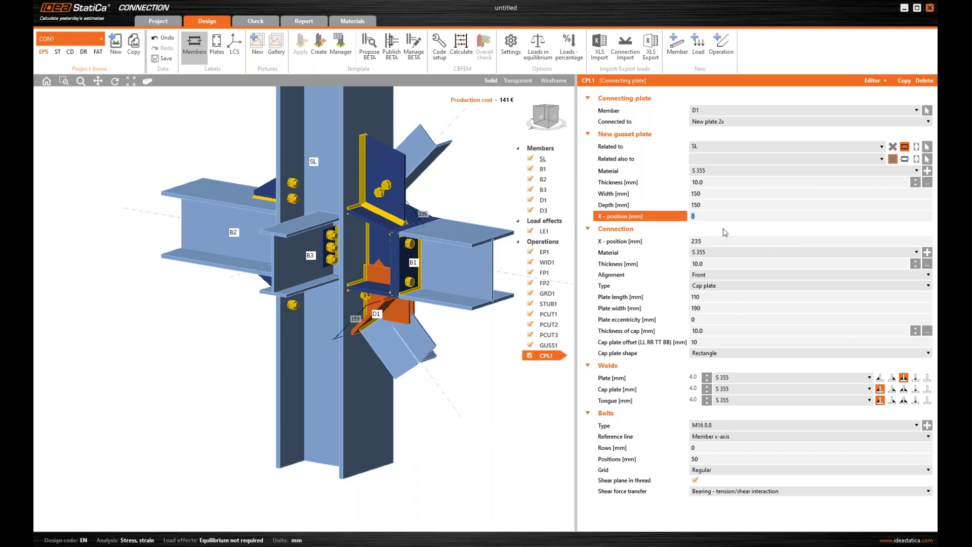
# - Set the X-position of the D1 connecting plate's connection to 350 mm
pyautogui.click(654, 242)
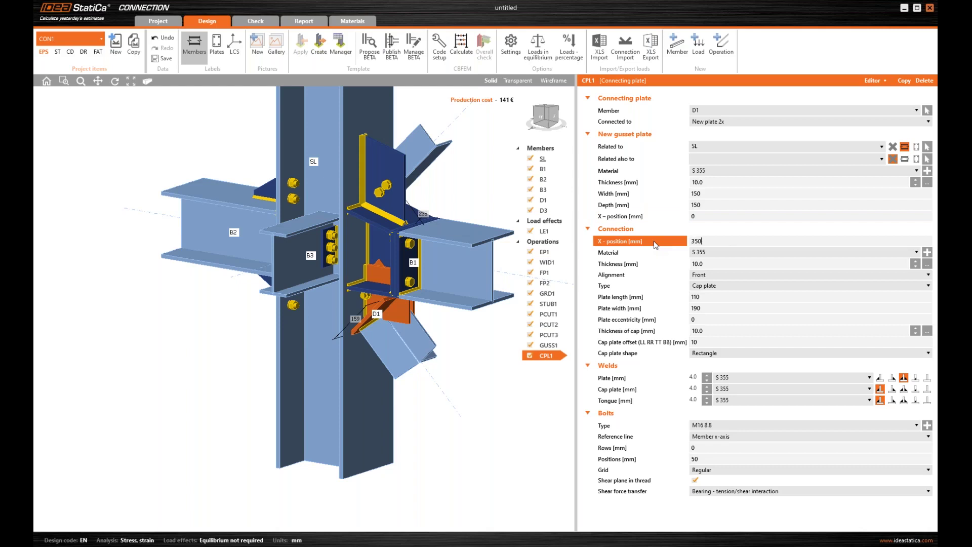
pyautogui.write('350')
pyautogui.press('Tab')
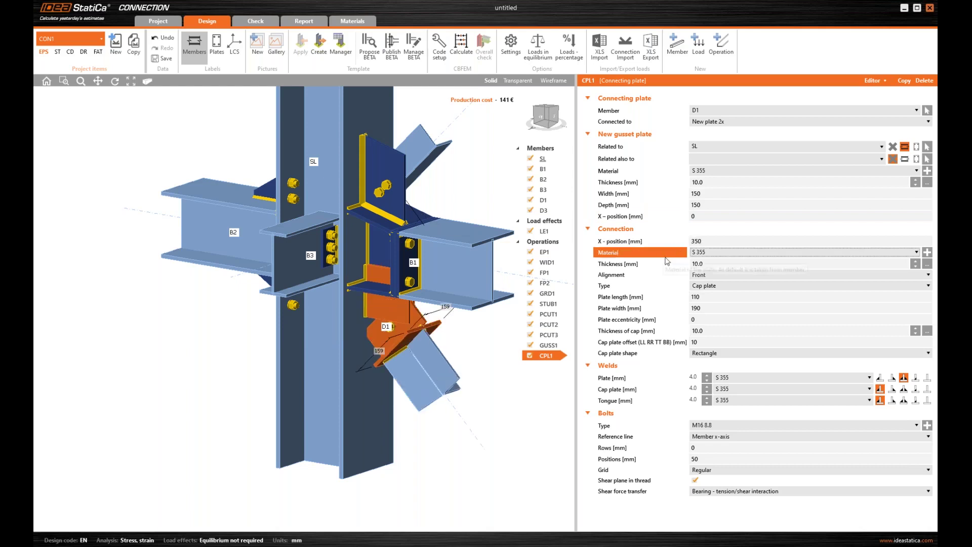
# - Relate D1's new gusset plates also to member B1
pyautogui.click(906, 161)
pyautogui.click(708, 161)
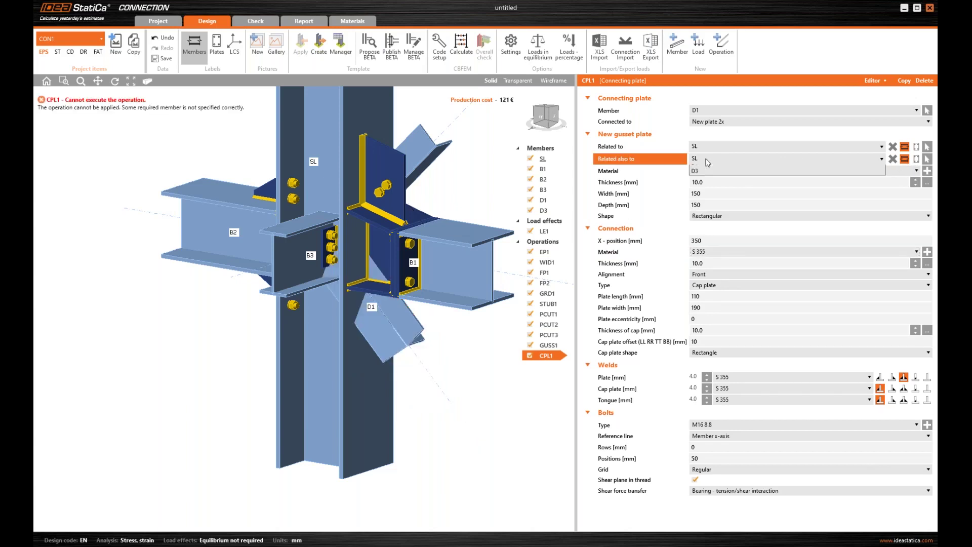
pyautogui.click(704, 176)
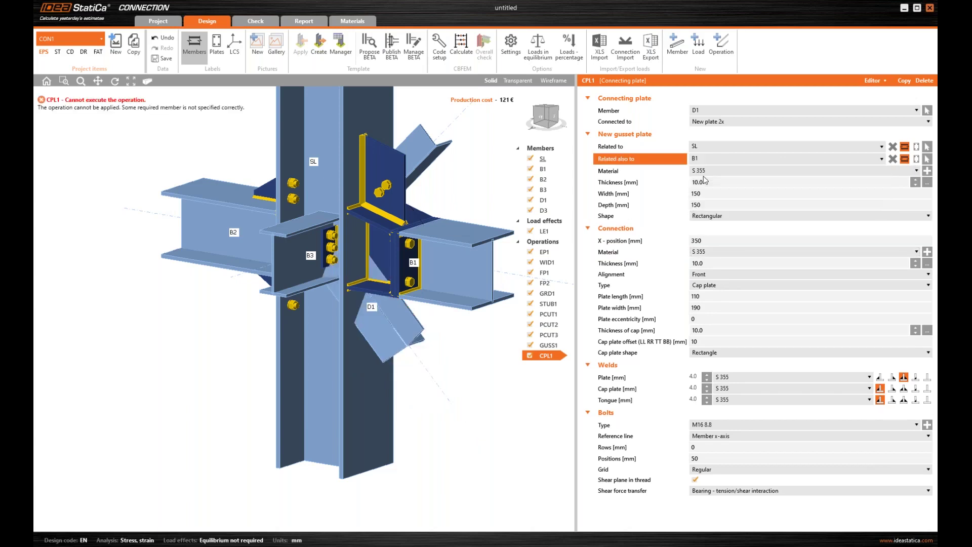
# - Open the gusset plate of D1's connecting plate operation for editing in the Plate editor
pyautogui.moveTo(544, 122)
pyautogui.mouseDown()
pyautogui.moveTo(541, 113)
pyautogui.moveTo(551, 124)
pyautogui.mouseUp()
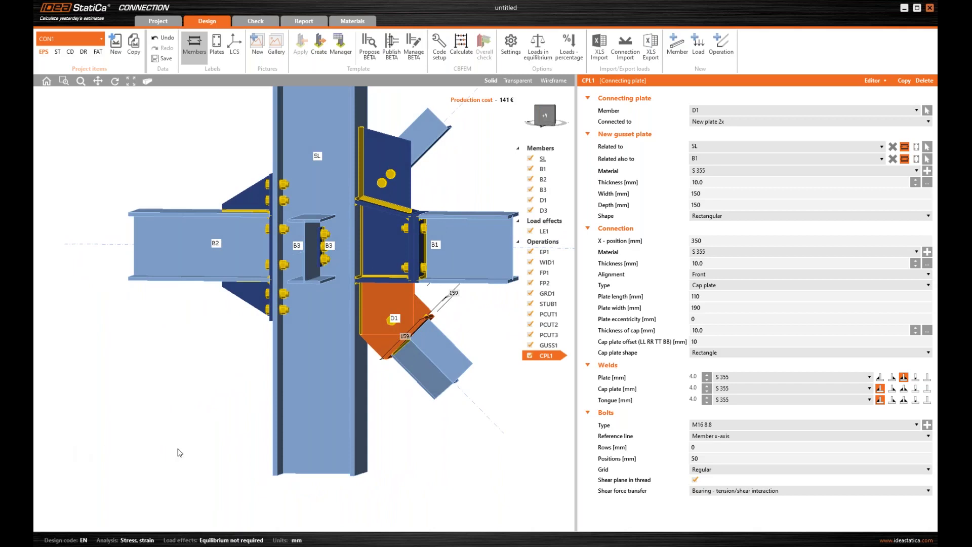
pyautogui.scroll(2, 385, 327)
pyautogui.click(545, 117)
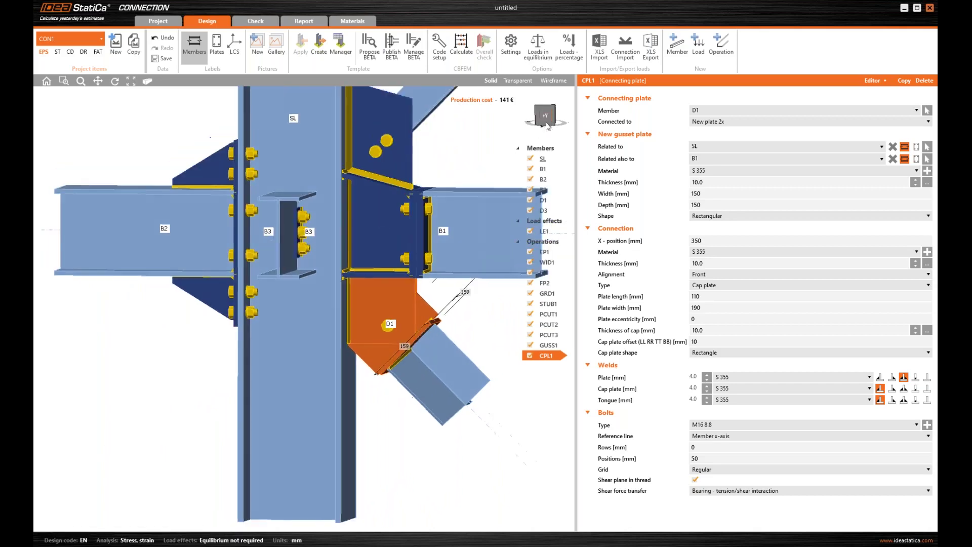
pyautogui.scroll(3, 348, 415)
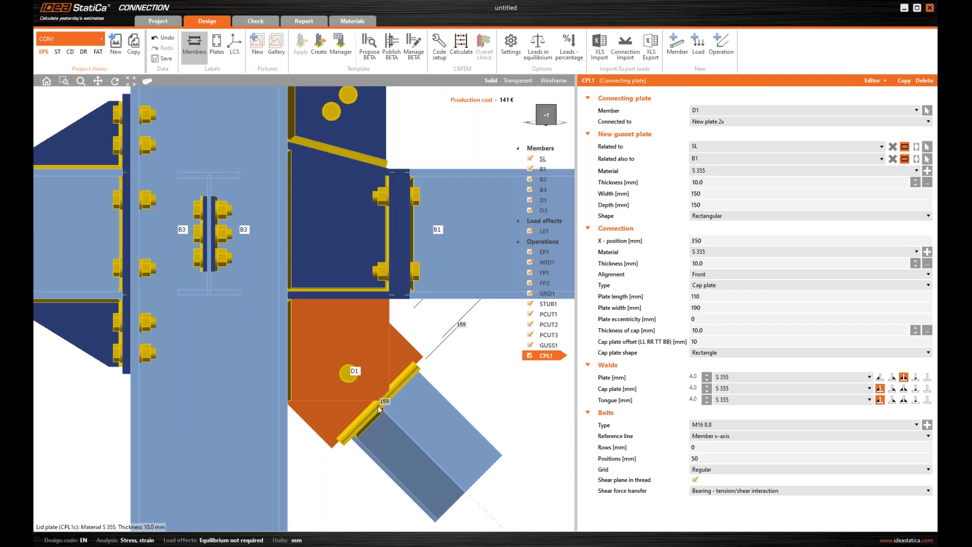
pyautogui.scroll(3, 377, 405)
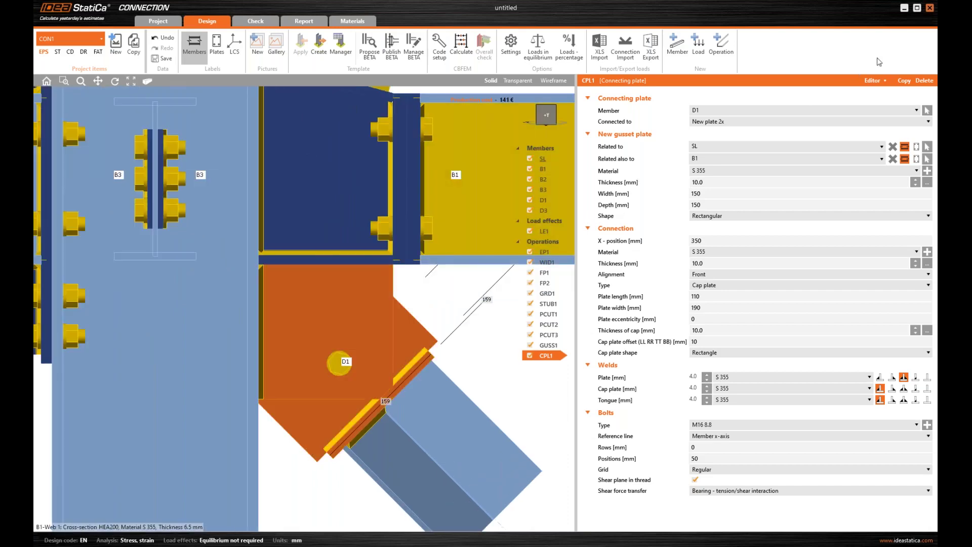
pyautogui.click(874, 80)
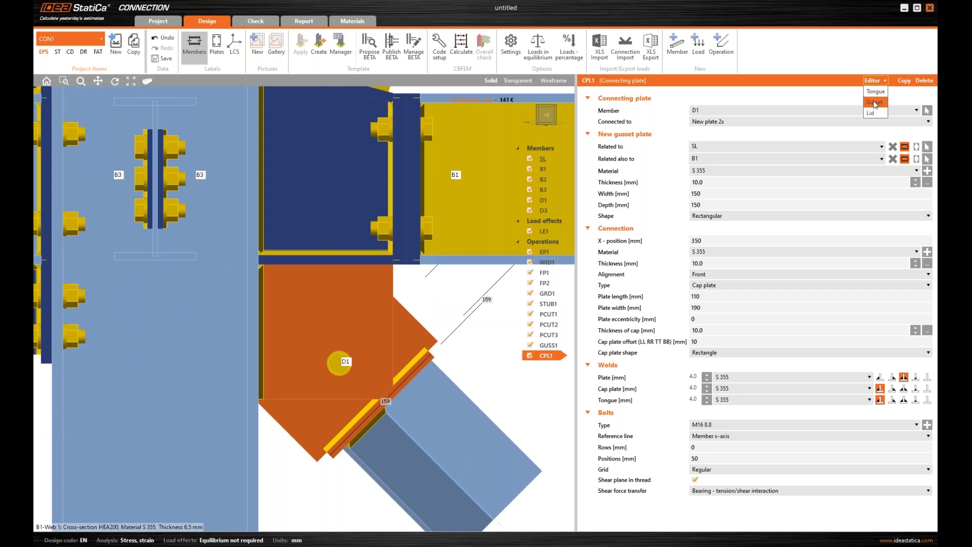
pyautogui.click(874, 103)
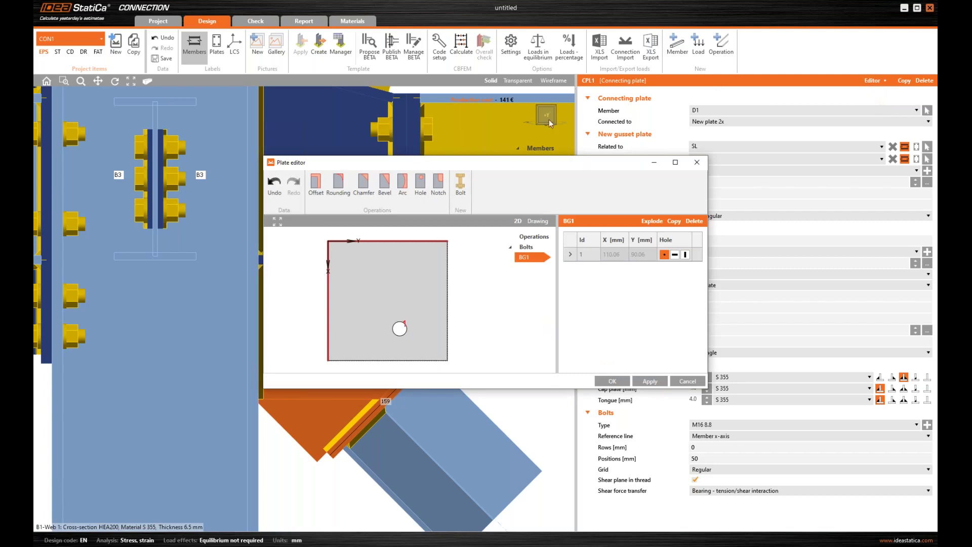
pyautogui.moveTo(530, 164); pyautogui.dragTo(652, 101)
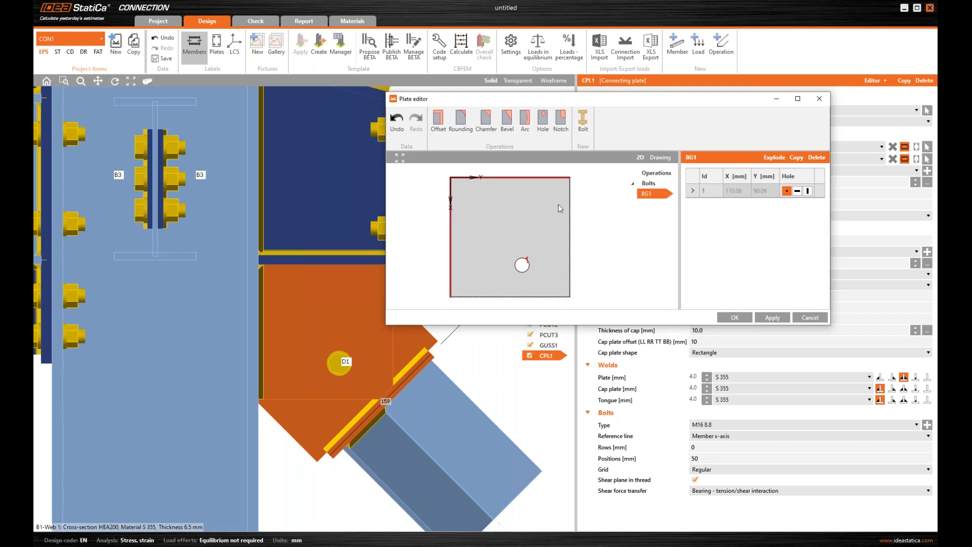
# - Add a 50 mm chamfer to corner 2 of the gusset plate
pyautogui.click(485, 125)
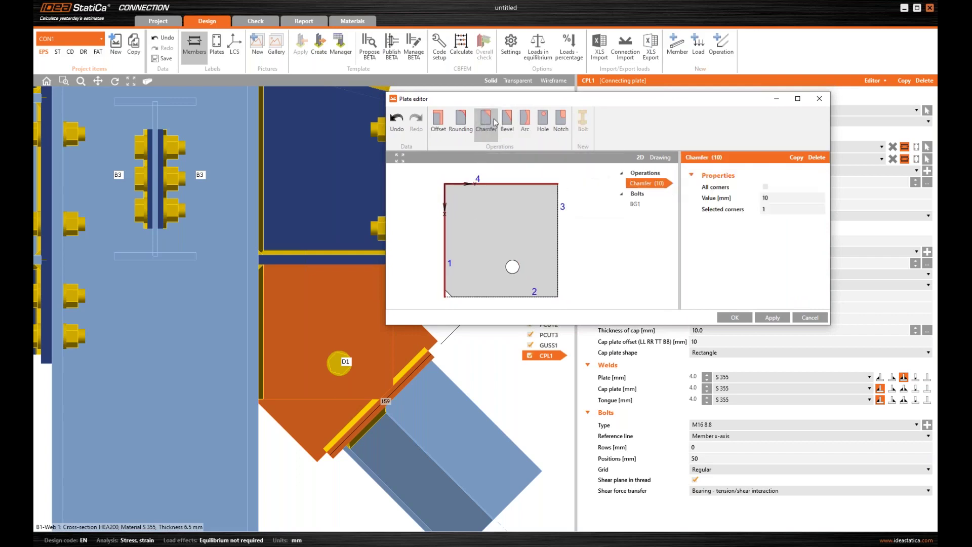
pyautogui.click(772, 210)
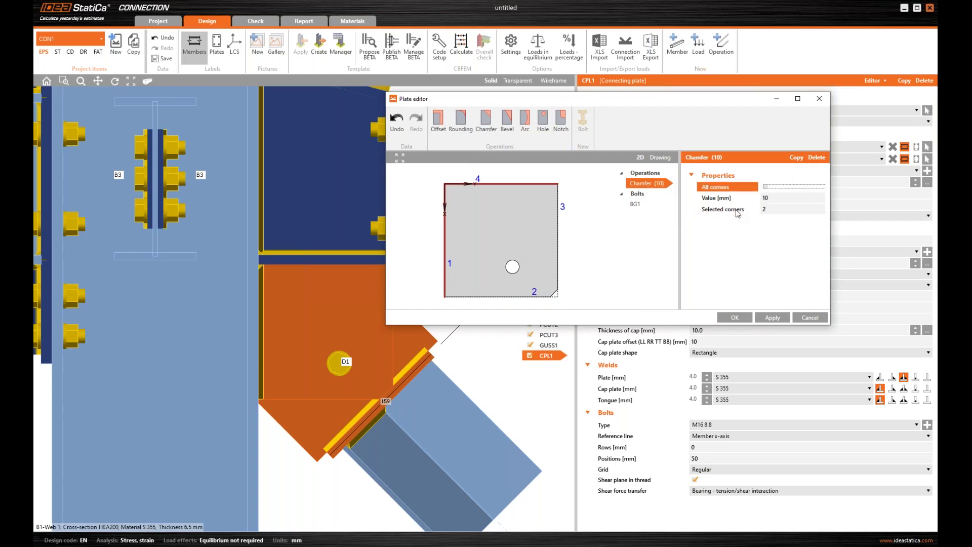
pyautogui.click(723, 199)
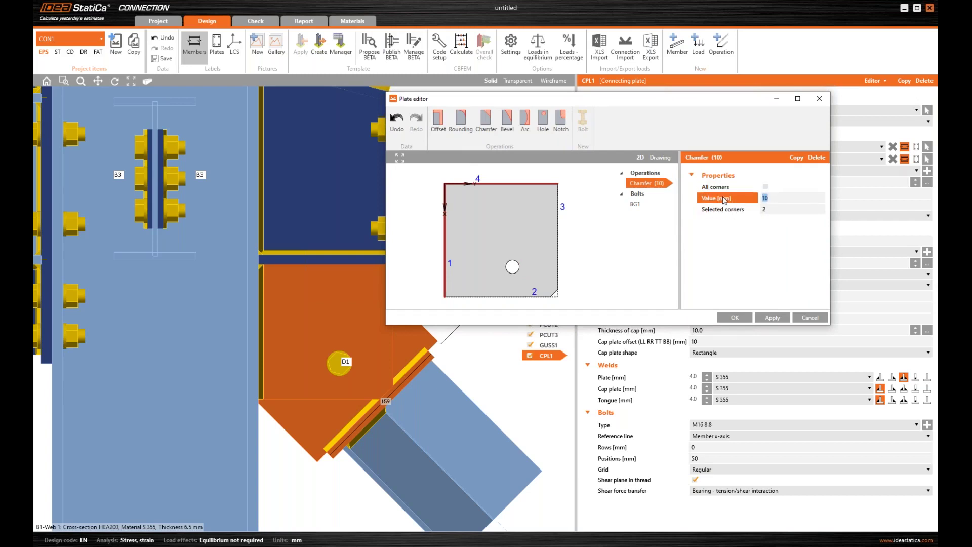
pyautogui.write('50')
pyautogui.click(766, 317)
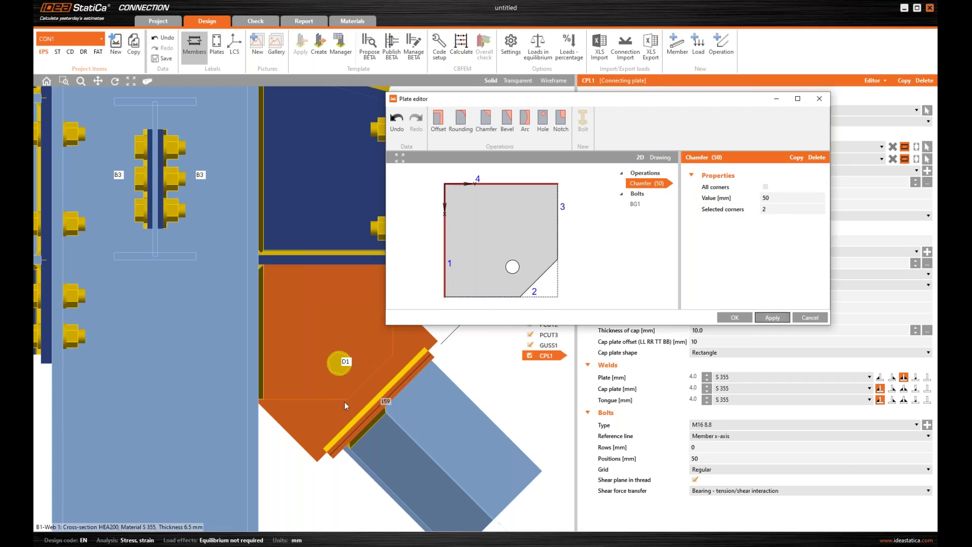
# - Set the gusset plate's chamfer to 25 mm and accept the plate edits
pyautogui.click(740, 200)
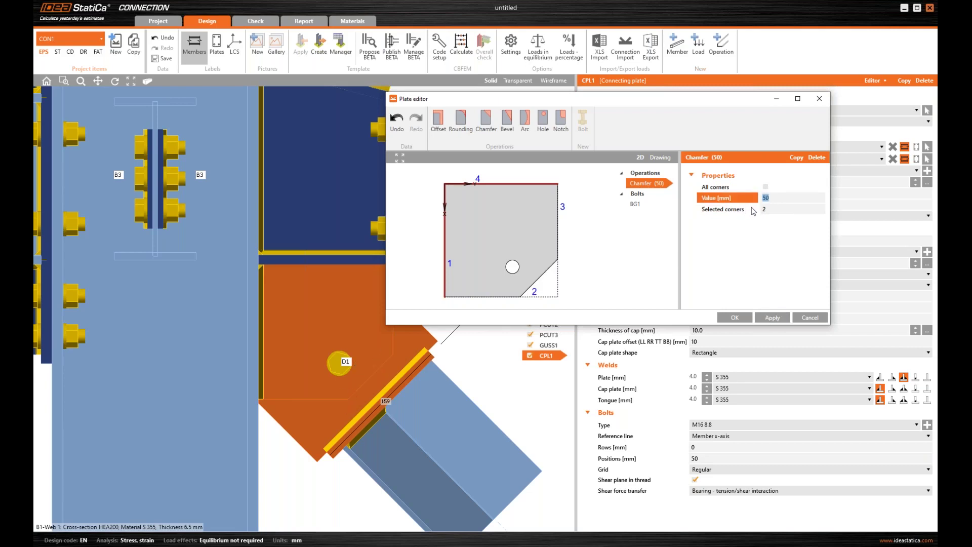
pyautogui.write('2')
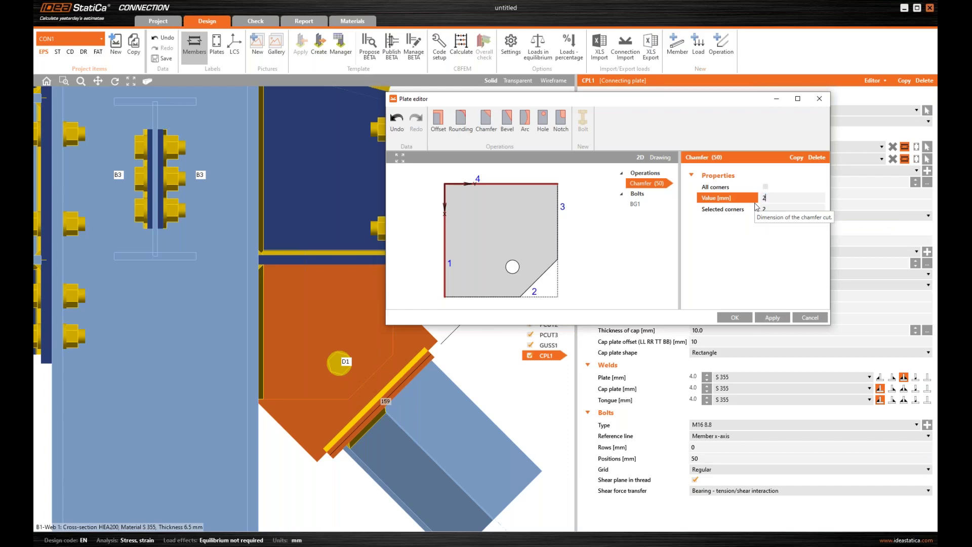
pyautogui.write('5')
pyautogui.click(768, 319)
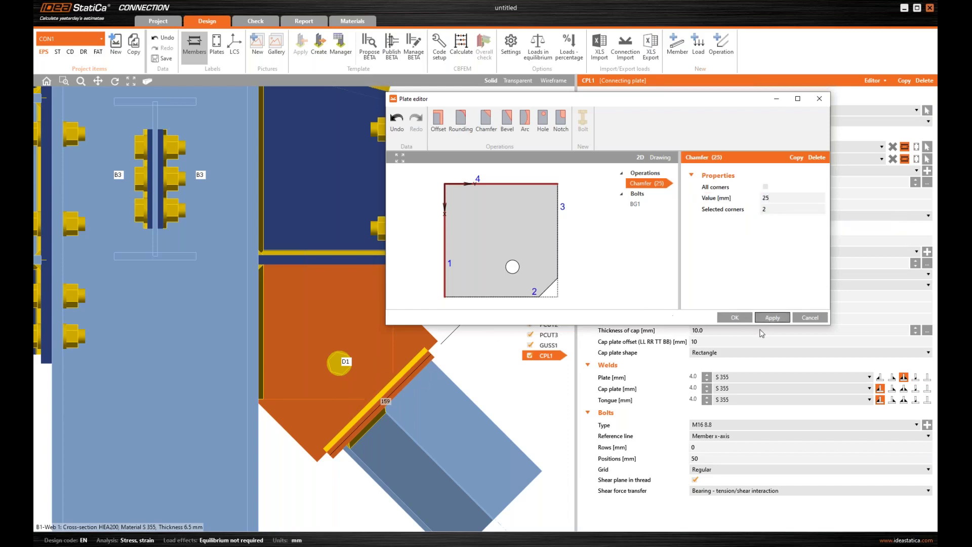
pyautogui.click(735, 317)
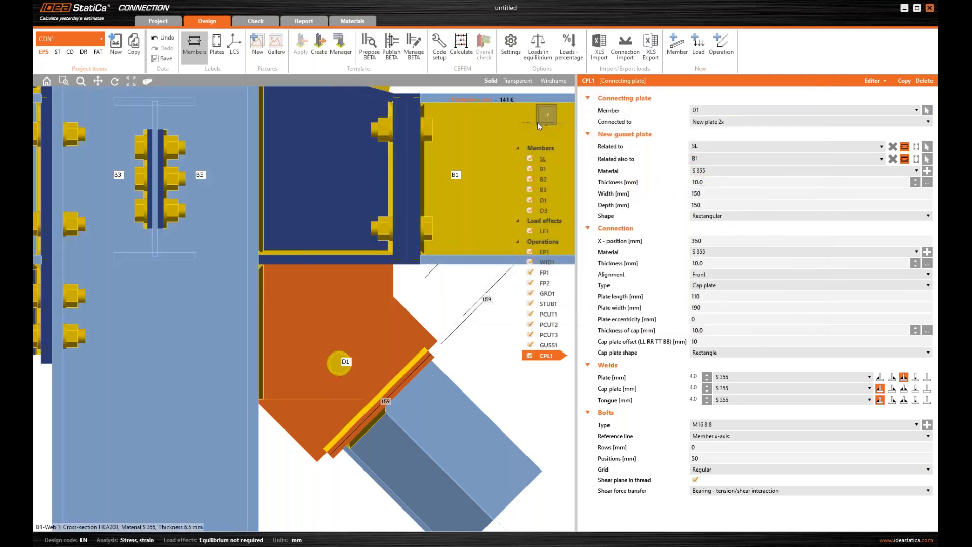
# - Change the cap plate weld of D1's connecting plate operation to a double-sided fillet weld
pyautogui.click(542, 120)
pyautogui.moveTo(548, 122)
pyautogui.mouseDown()
pyautogui.moveTo(522, 112)
pyautogui.moveTo(530, 118)
pyautogui.mouseUp()
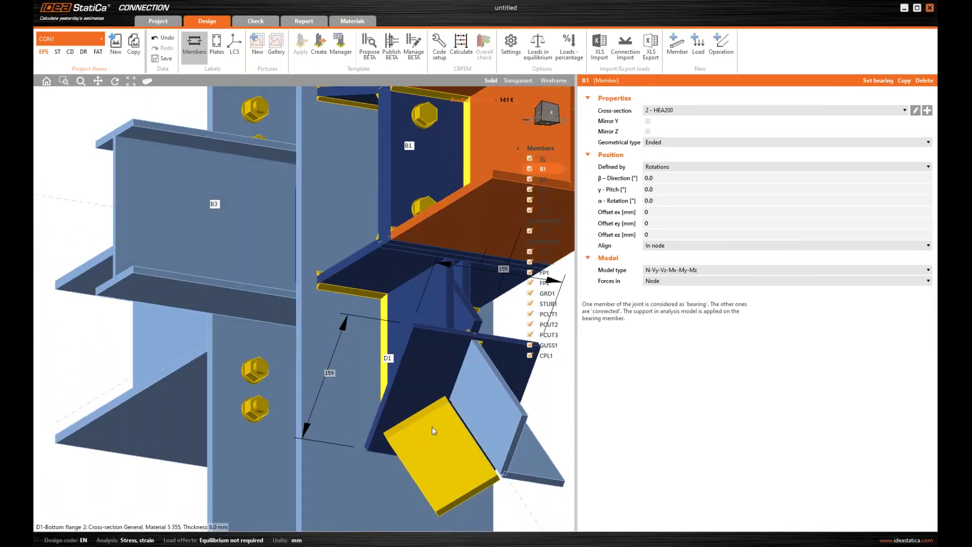
pyautogui.scroll(2, 435, 402)
pyautogui.moveTo(427, 382); pyautogui.dragTo(326, 320, button='middle')
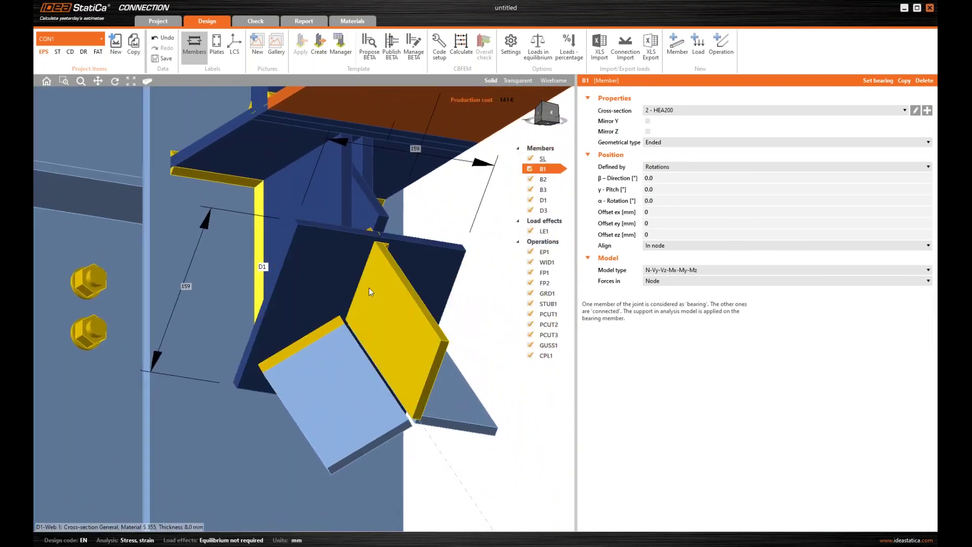
pyautogui.click(546, 356)
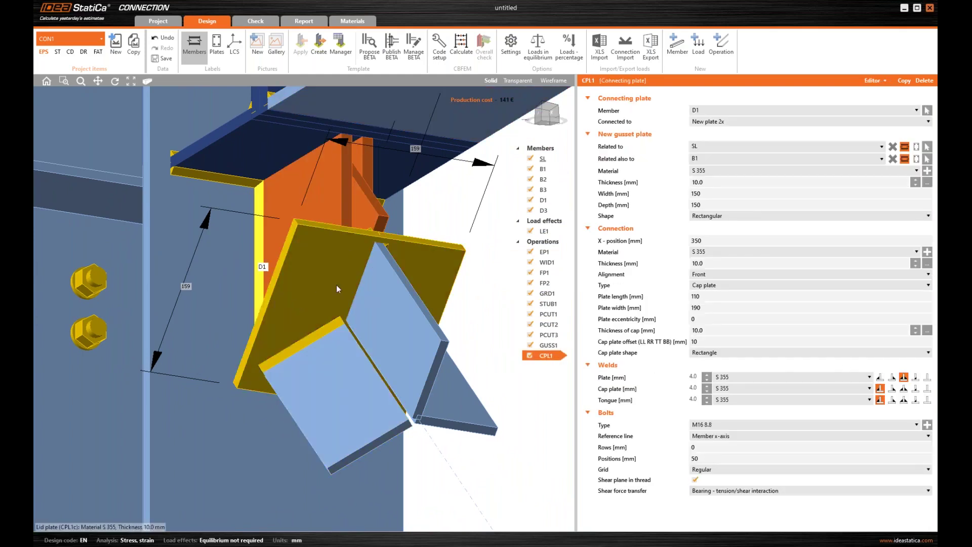
pyautogui.click(904, 393)
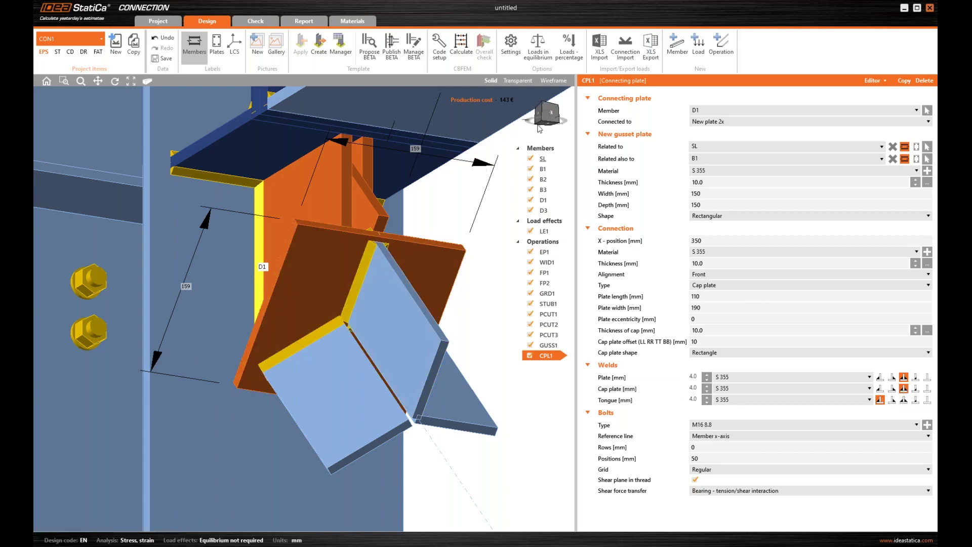
# - Add a Weld or contact operation and choose gusset plate CPL1a as its first plate
pyautogui.moveTo(548, 120)
pyautogui.mouseDown()
pyautogui.moveTo(544, 132)
pyautogui.moveTo(539, 119)
pyautogui.moveTo(555, 120)
pyautogui.mouseUp()
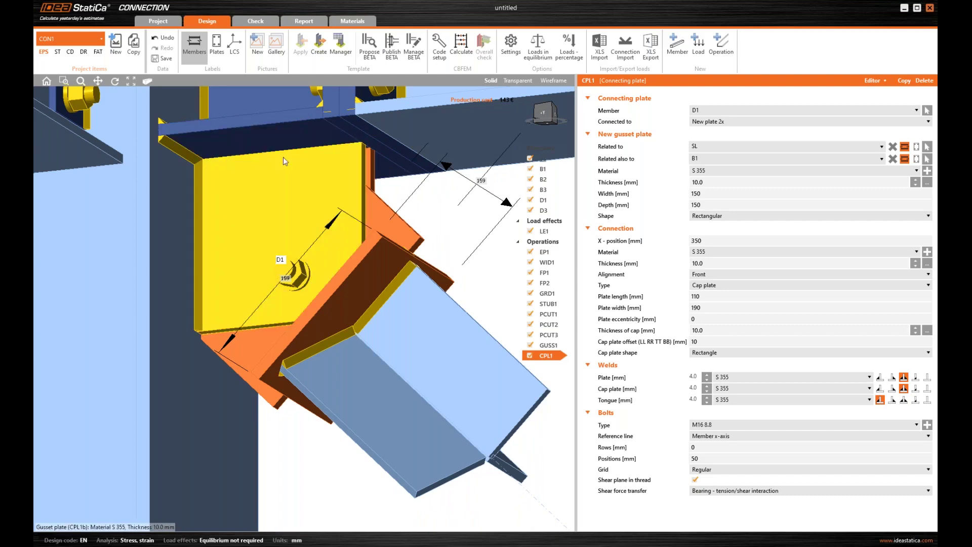
pyautogui.click(547, 117)
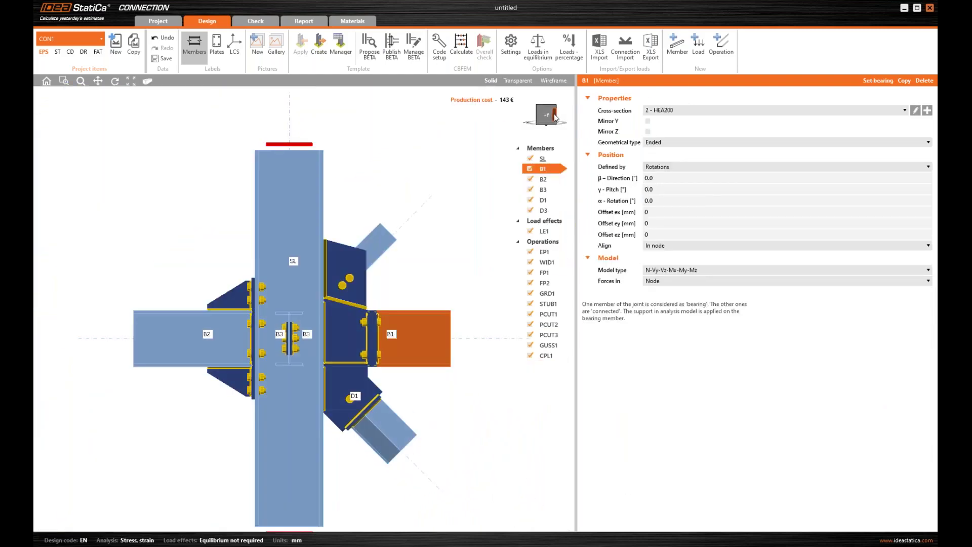
pyautogui.moveTo(552, 117); pyautogui.dragTo(507, 112)
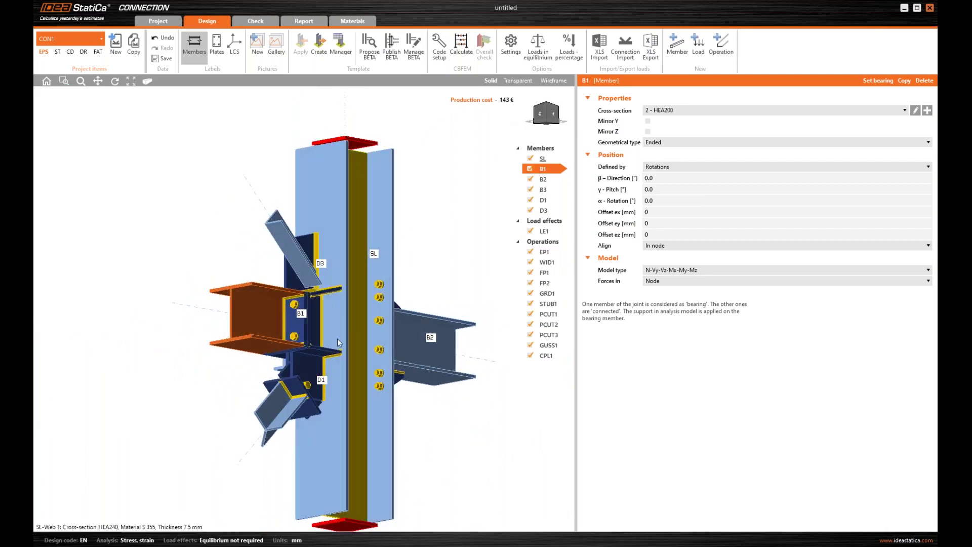
pyautogui.scroll(5, 303, 359)
pyautogui.moveTo(303, 361); pyautogui.dragTo(295, 319, button='middle')
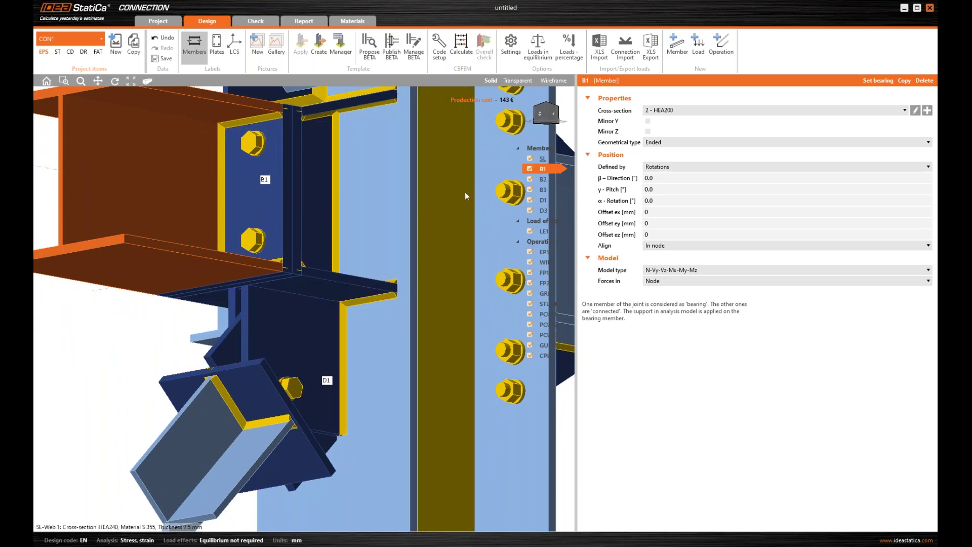
pyautogui.click(721, 44)
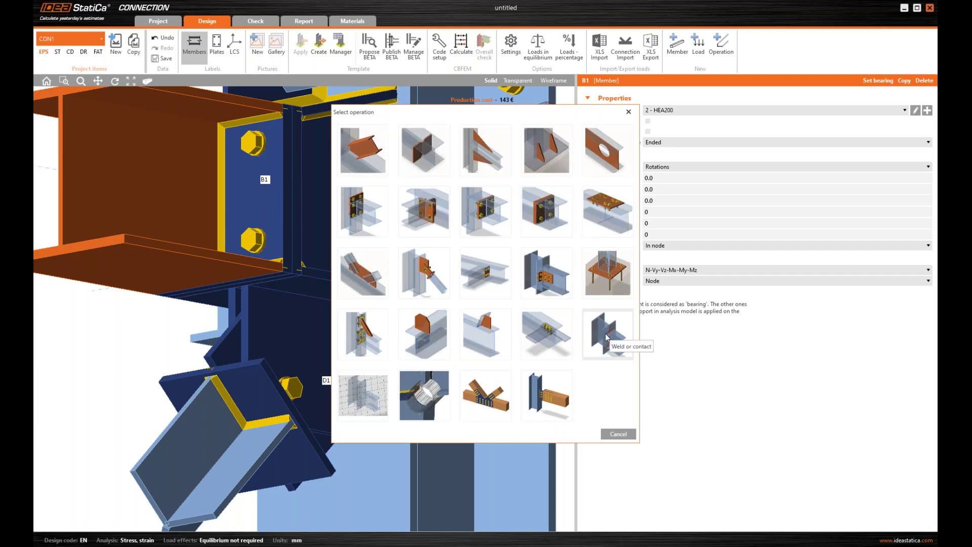
pyautogui.click(615, 334)
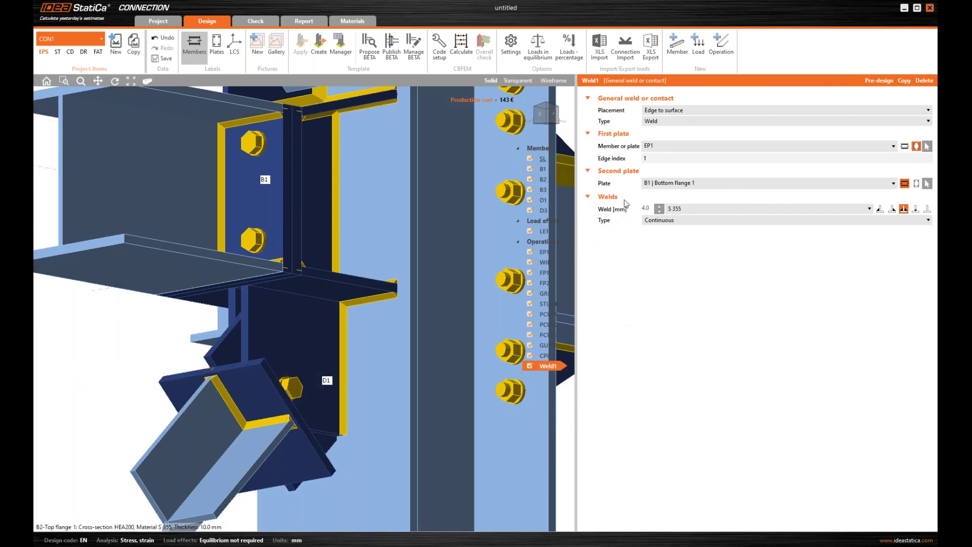
pyautogui.click(670, 144)
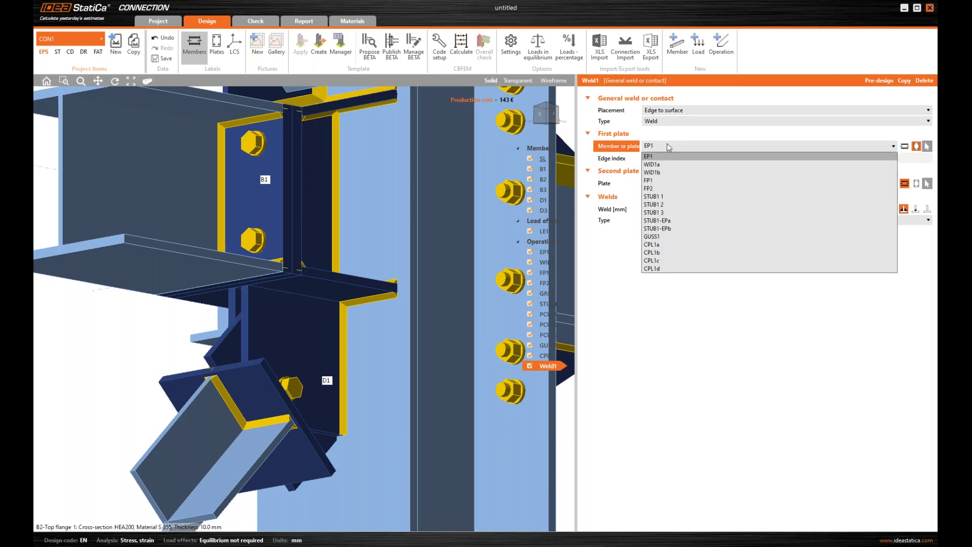
pyautogui.click(662, 244)
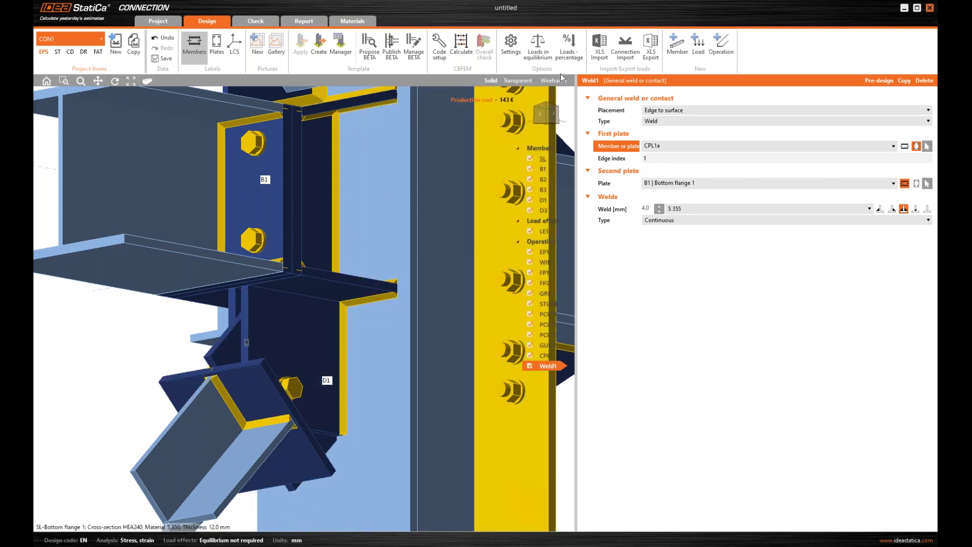
# - Identify the edge of CPL1a beneath beam B1's stub in transparent display and set the weld's edge index to 5
pyautogui.click(516, 82)
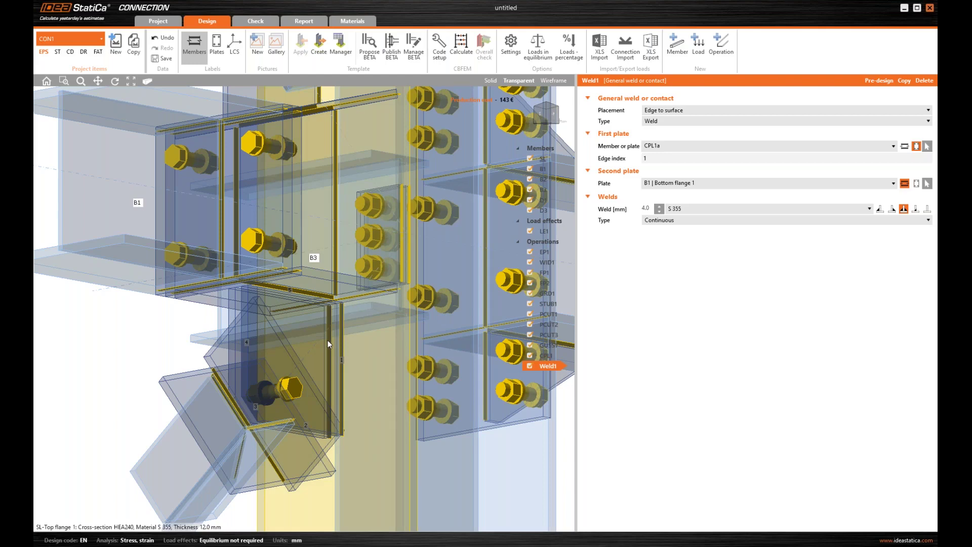
pyautogui.scroll(5, 286, 296)
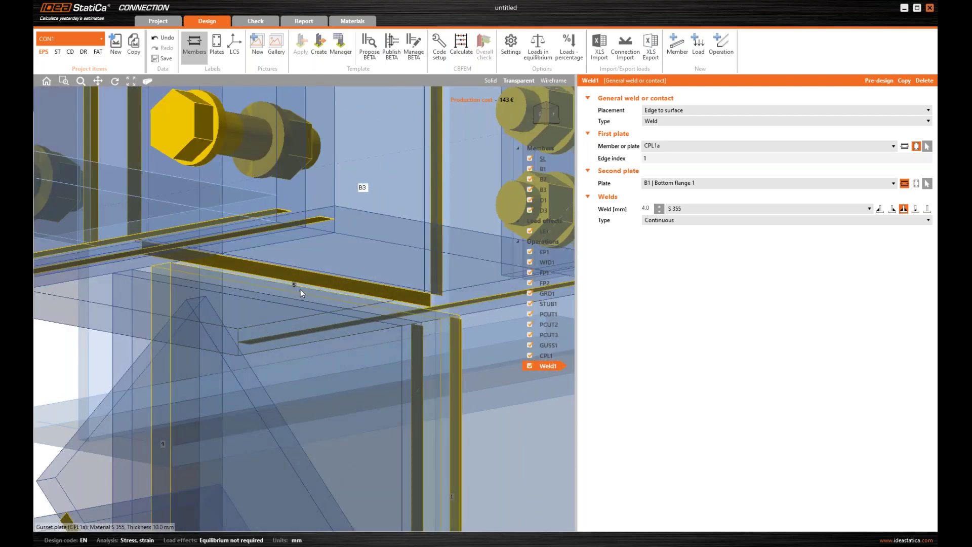
pyautogui.scroll(-8, 423, 234)
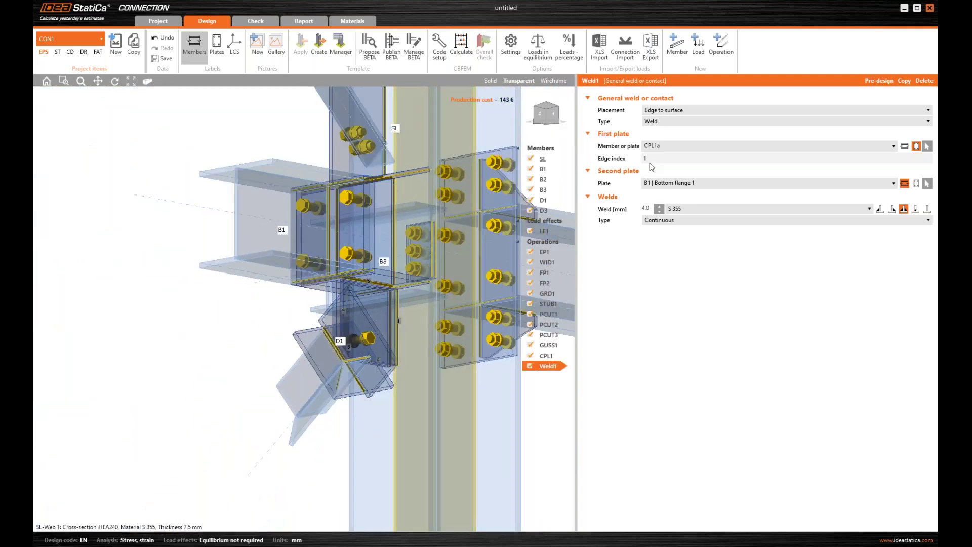
pyautogui.click(653, 160)
pyautogui.write('5')
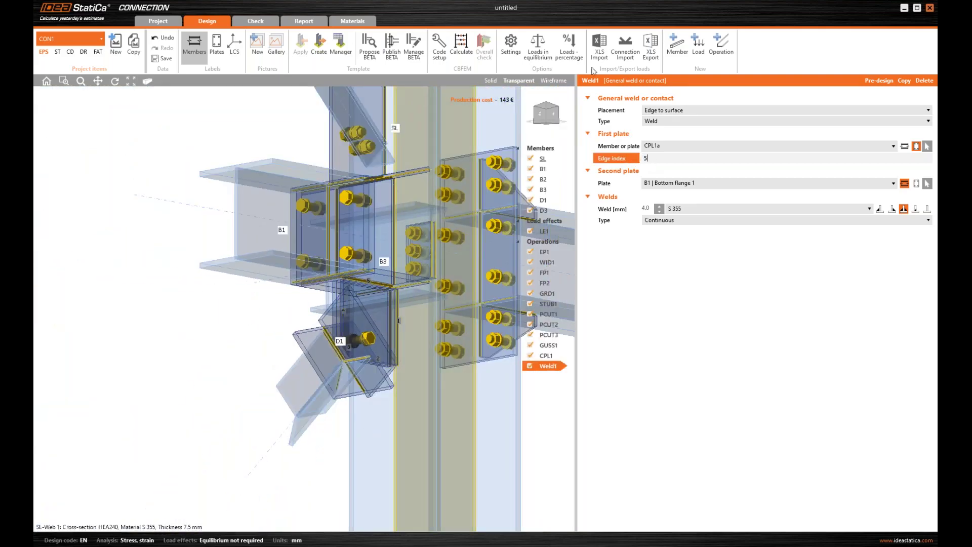
pyautogui.click(491, 81)
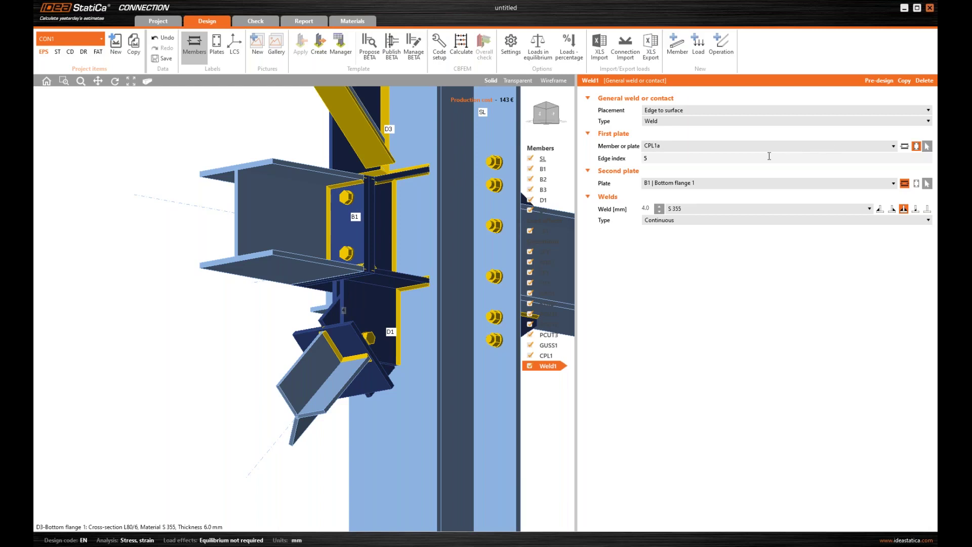
# - Make the weld's second plate a plate instead of a member and choose STUB1 1, the plate above CPL1a
pyautogui.click(737, 183)
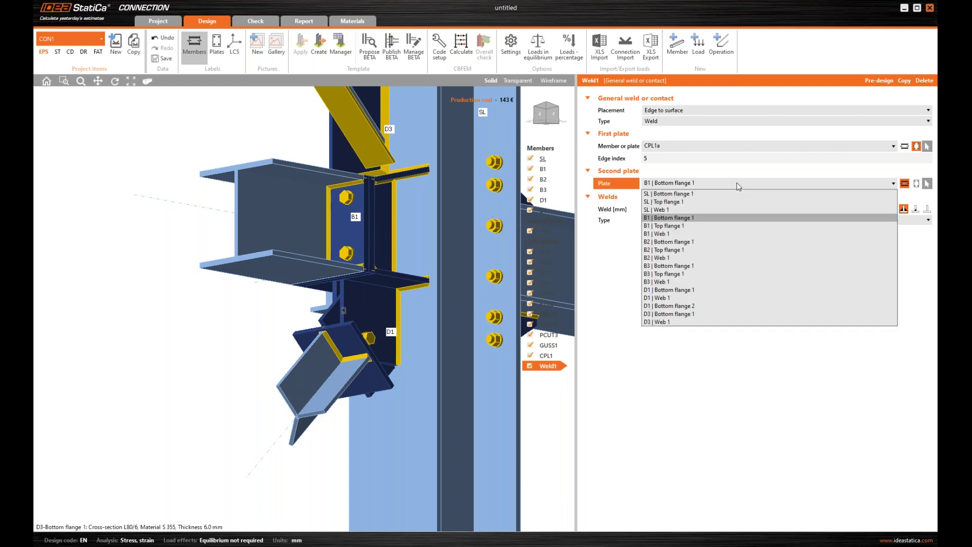
pyautogui.click(736, 184)
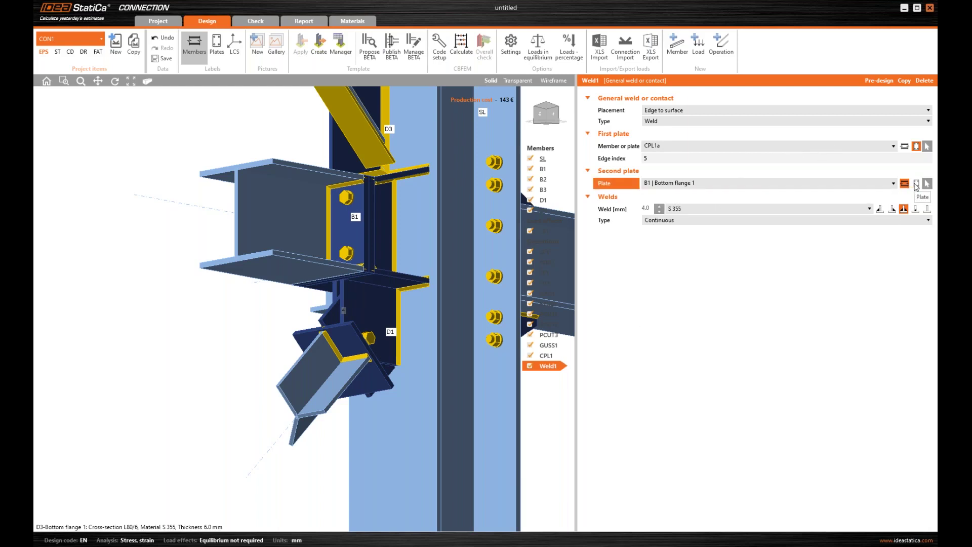
pyautogui.click(917, 185)
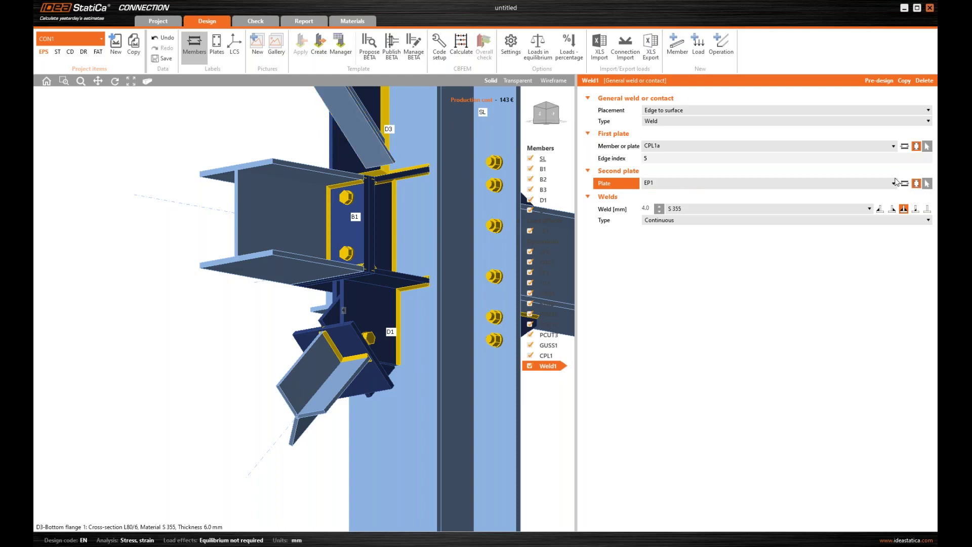
pyautogui.click(667, 183)
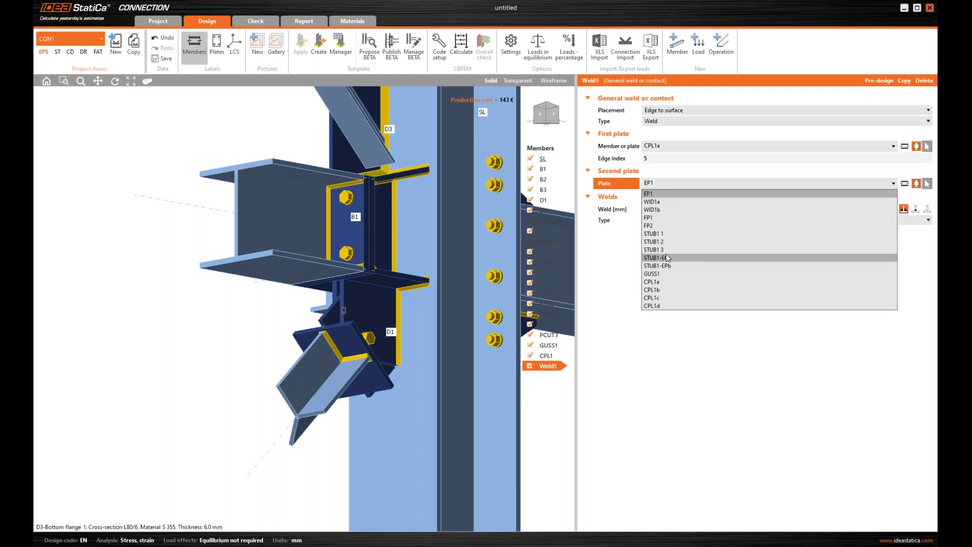
pyautogui.click(660, 242)
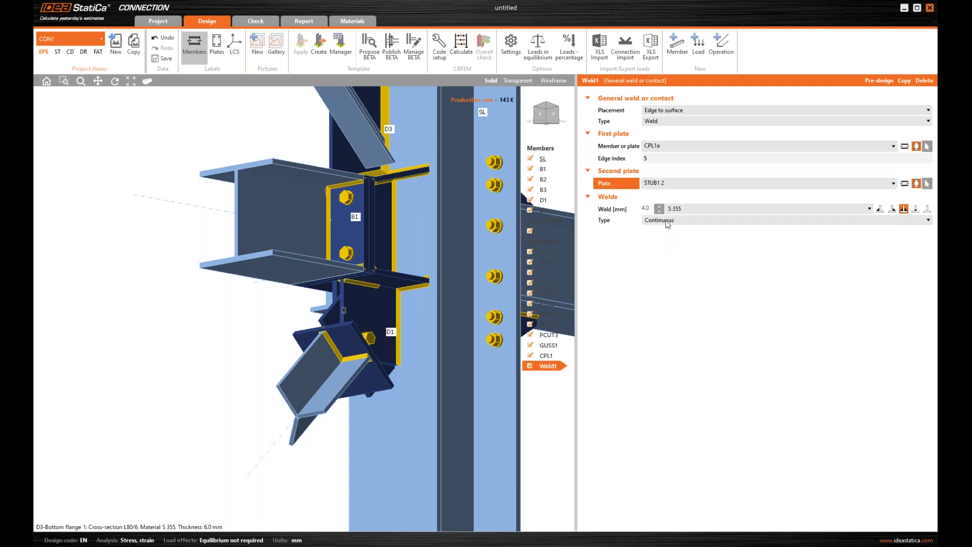
pyautogui.click(664, 184)
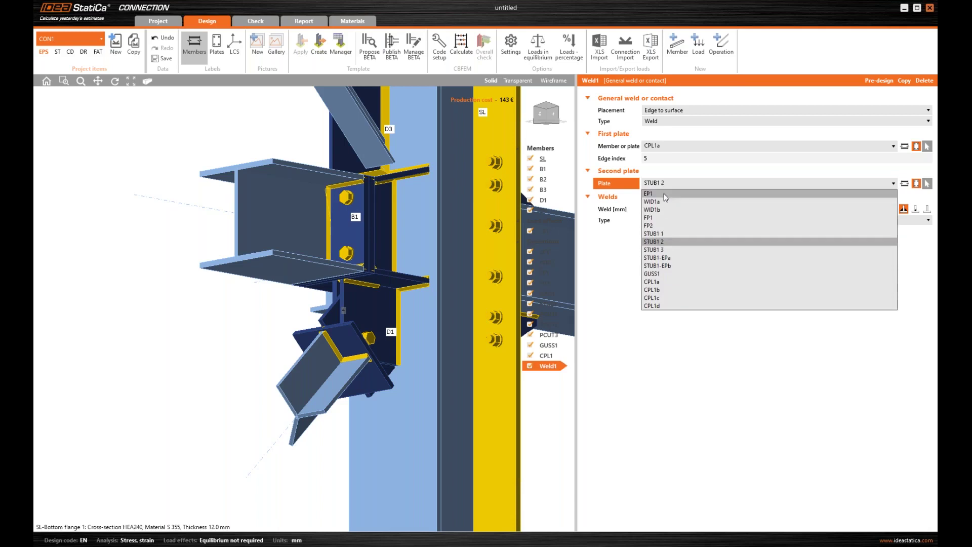
pyautogui.click(668, 234)
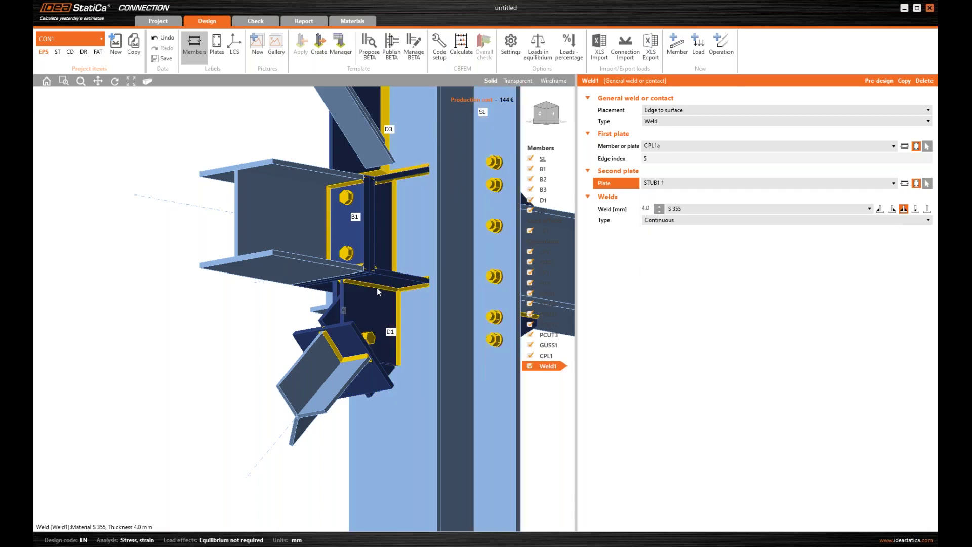
# - Make Weld1 a partial weld with 20 mm offsets at both ends and a fillet on one side only
pyautogui.click(679, 221)
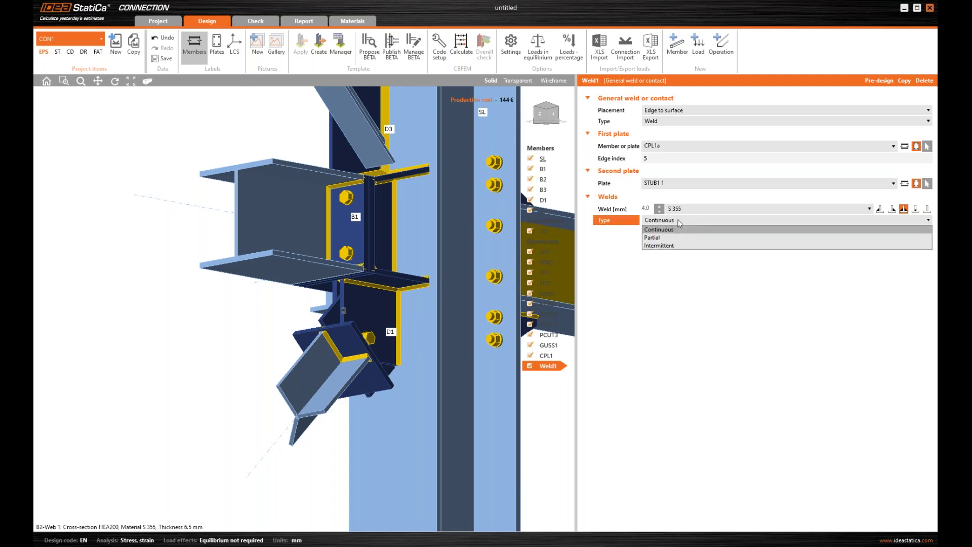
pyautogui.click(657, 237)
pyautogui.click(652, 234)
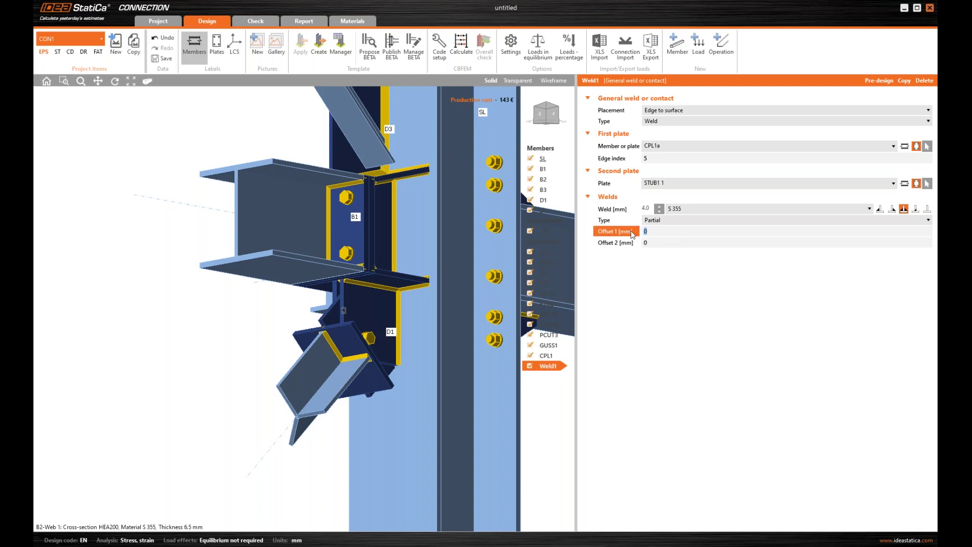
pyautogui.click(655, 243)
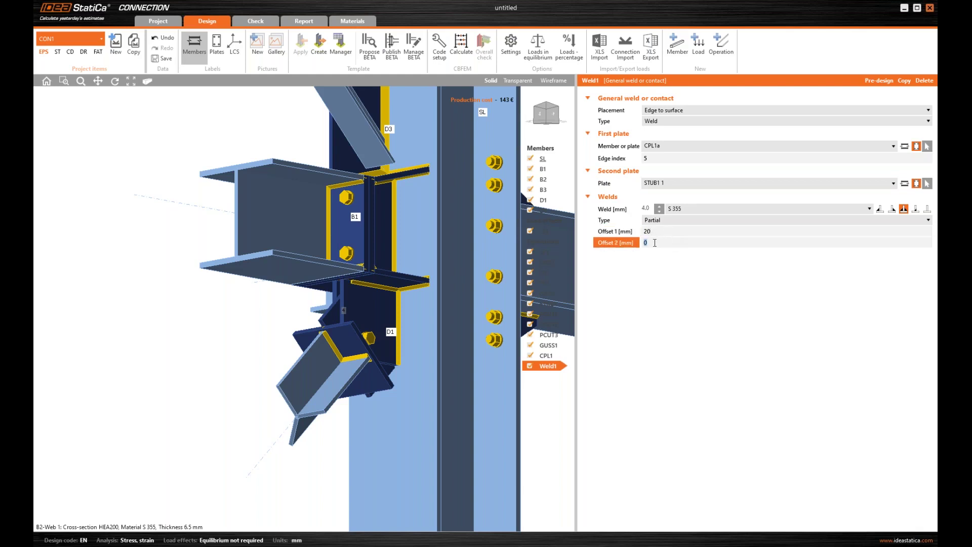
pyautogui.press('Return')
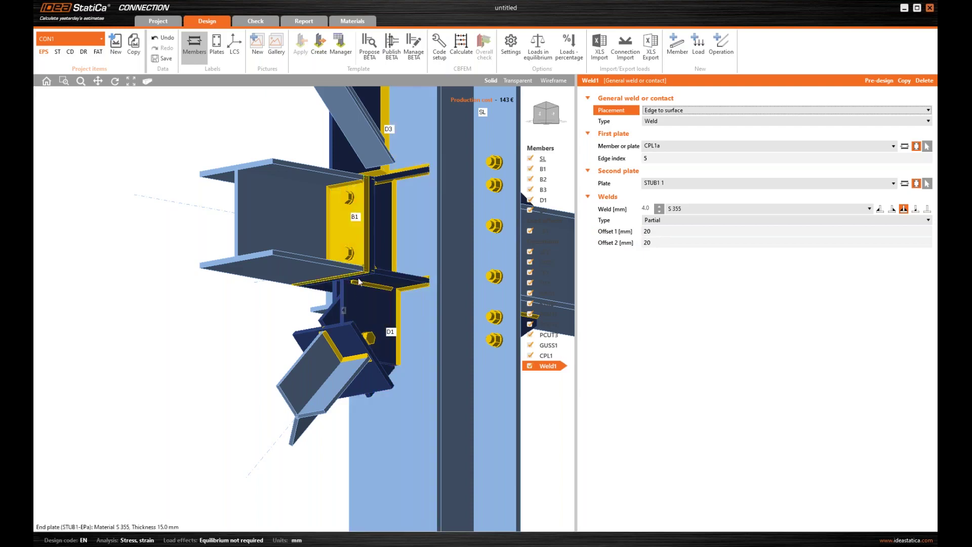
pyautogui.click(550, 117)
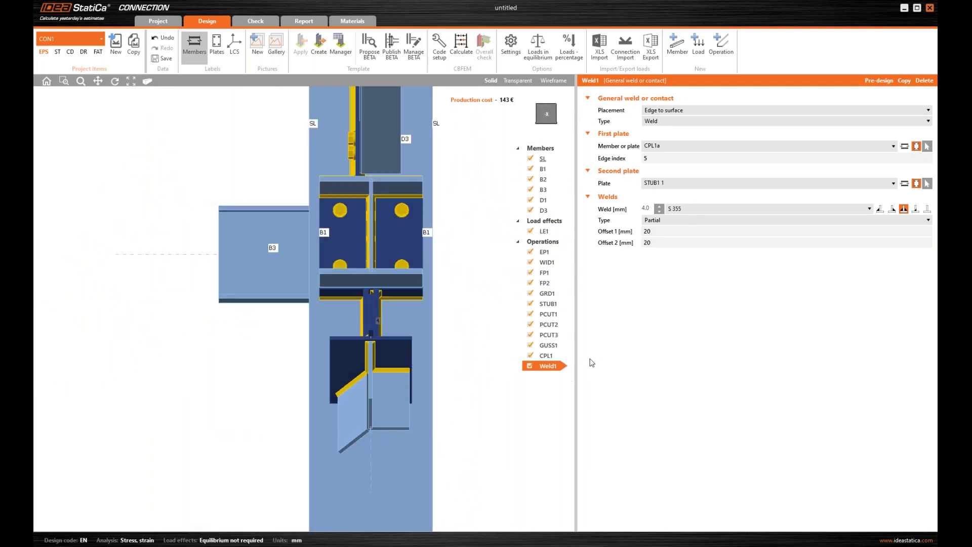
pyautogui.click(892, 209)
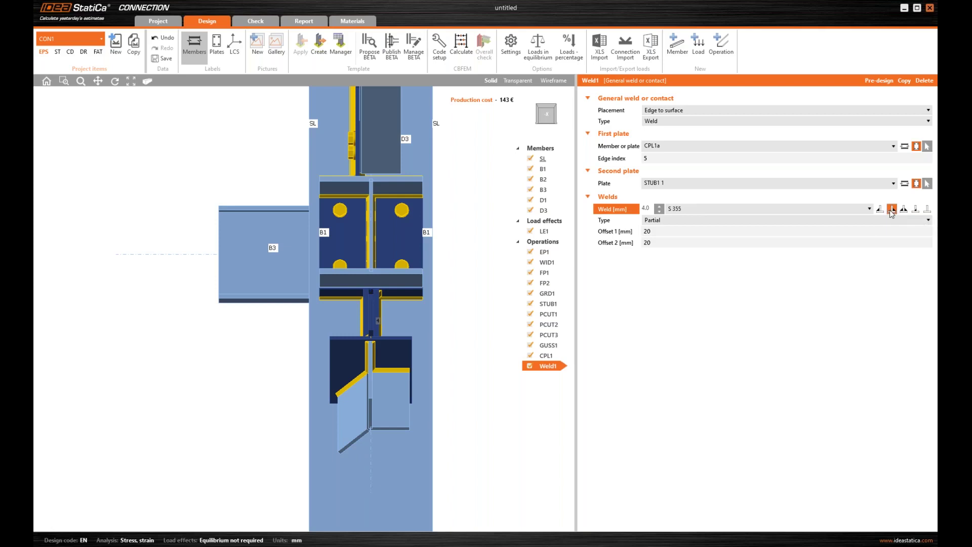
# - Copy Weld1, choose CPL1b as the copy's first plate and put its fillet on the opposite side
pyautogui.click(904, 81)
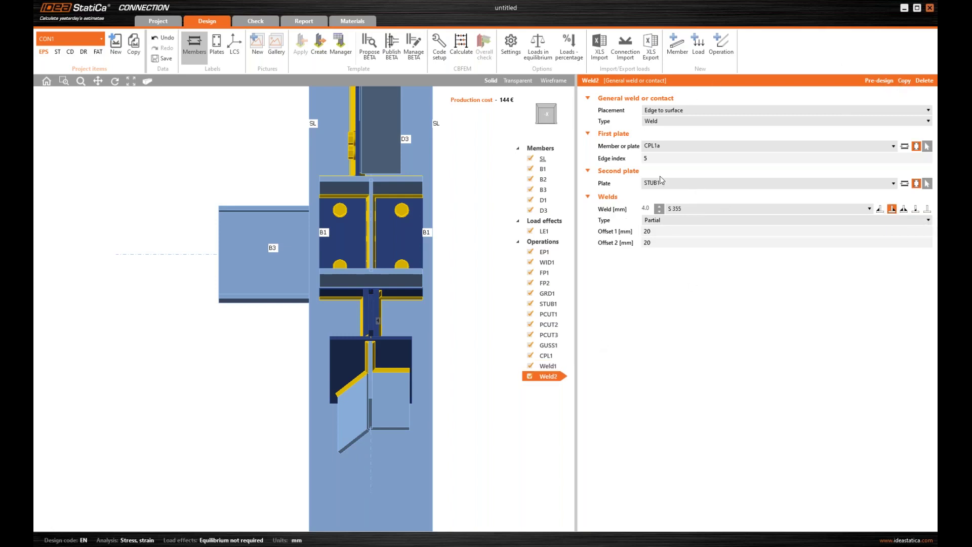
pyautogui.click(661, 146)
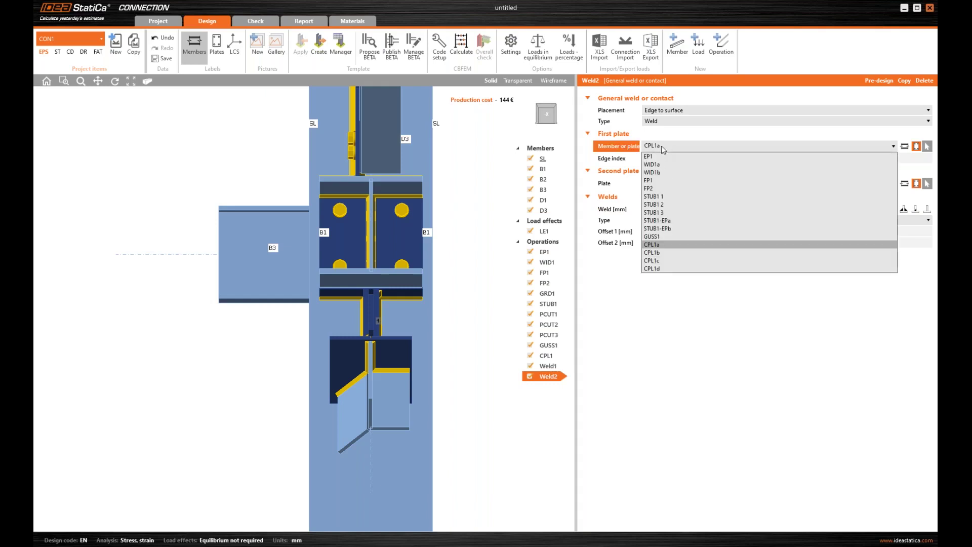
pyautogui.click(666, 253)
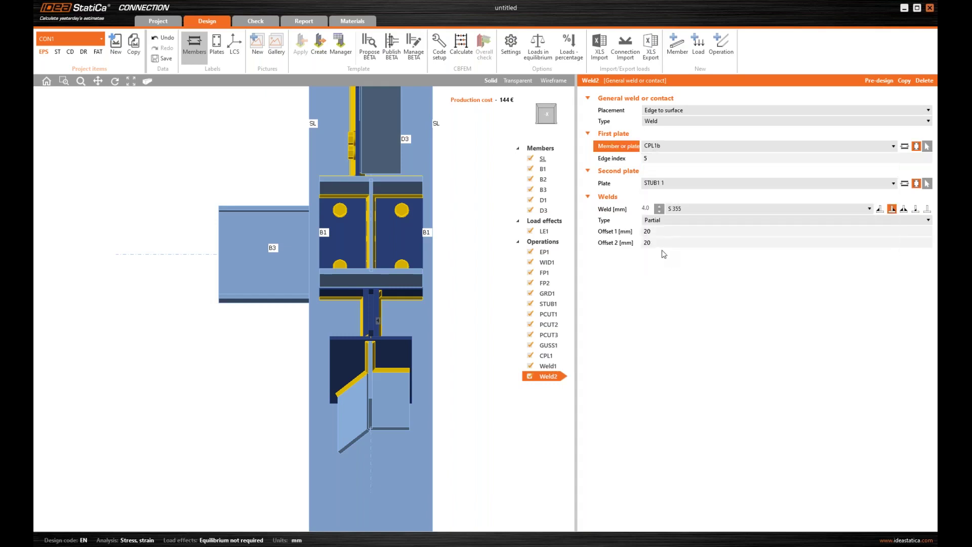
pyautogui.click(549, 121)
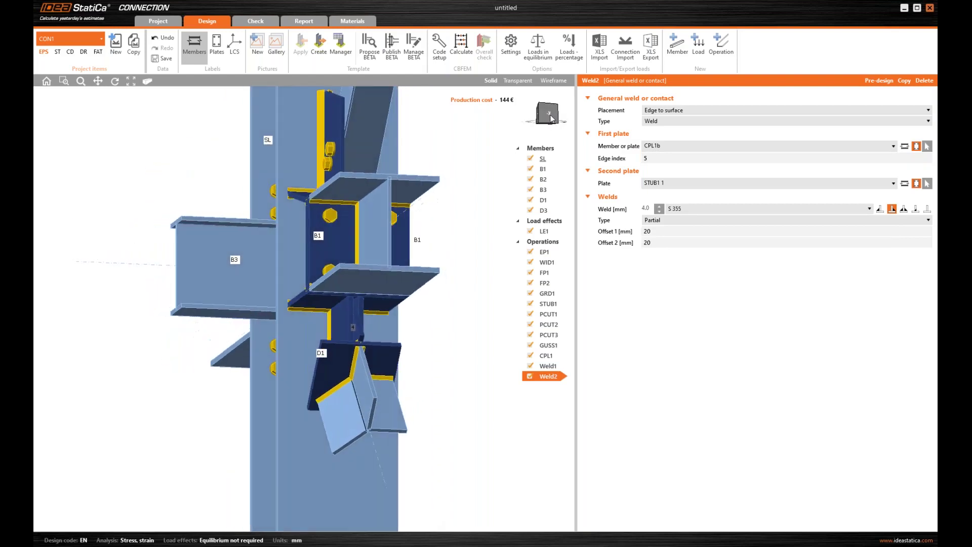
pyautogui.click(880, 209)
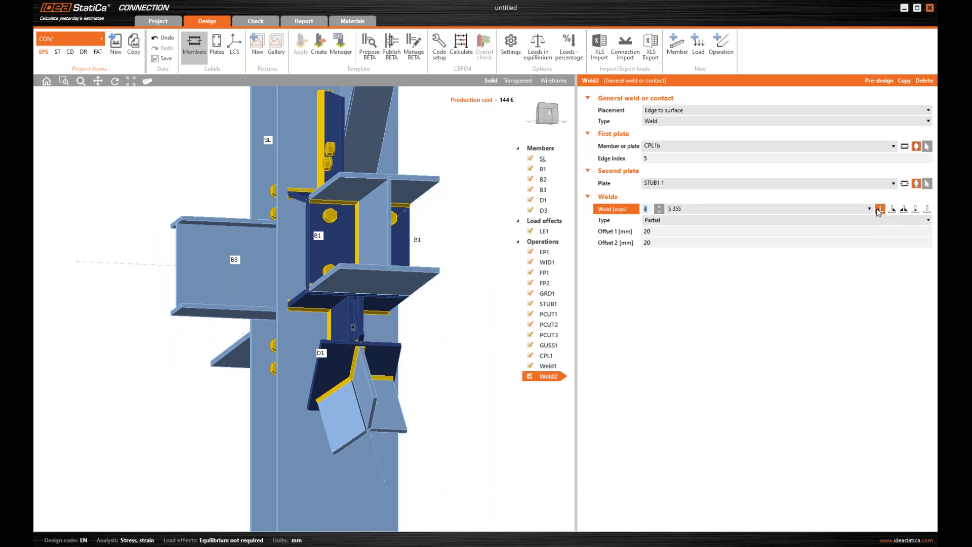
# - Change the copied weld's type to intermittent with a length of 20 mm and a gap of 20 mm
pyautogui.click(668, 224)
pyautogui.click(670, 245)
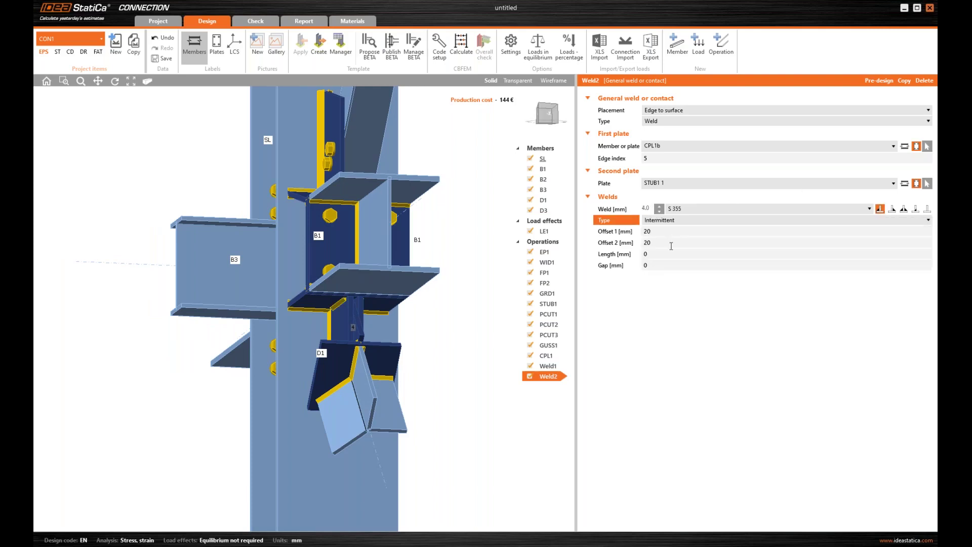
pyautogui.click(658, 253)
pyautogui.write('2')
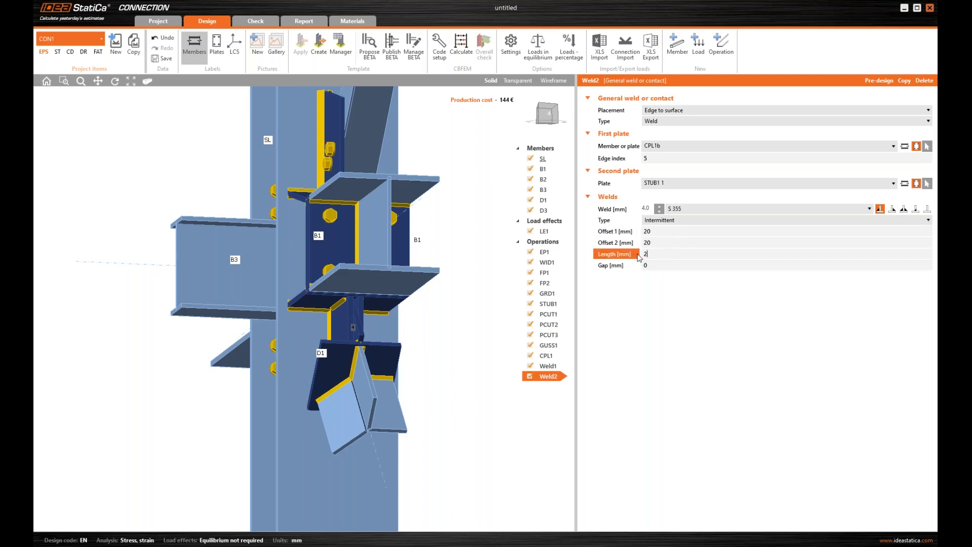
pyautogui.write('0')
pyautogui.click(659, 266)
pyautogui.write('20')
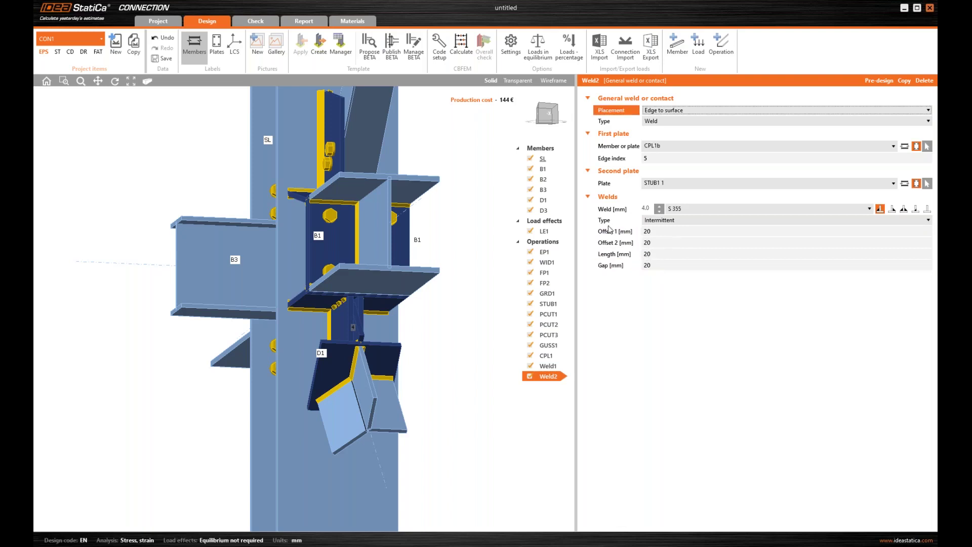
# - Examine the intermittent weld between CPL1b and the stub plate up close and within the whole joint
pyautogui.click(553, 121)
pyautogui.click(556, 124)
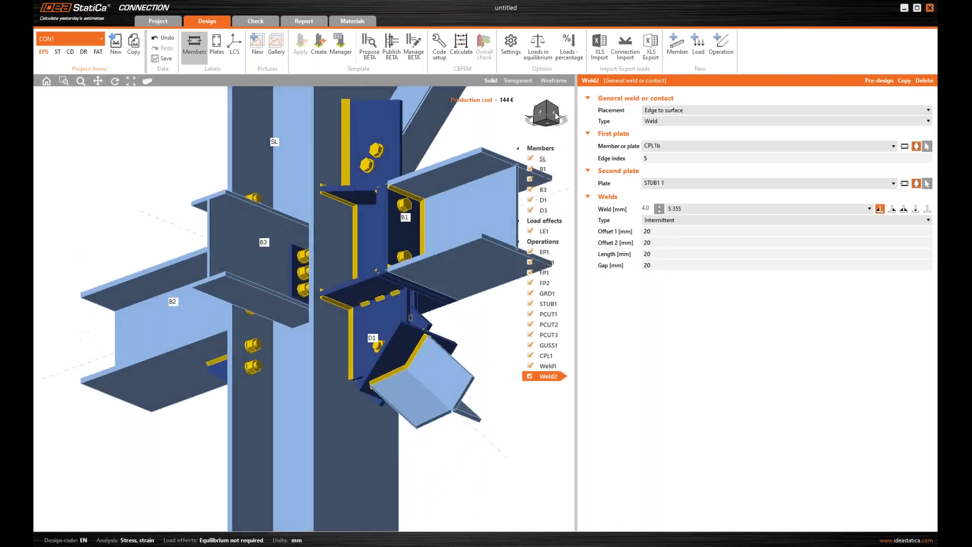
pyautogui.scroll(5, 375, 283)
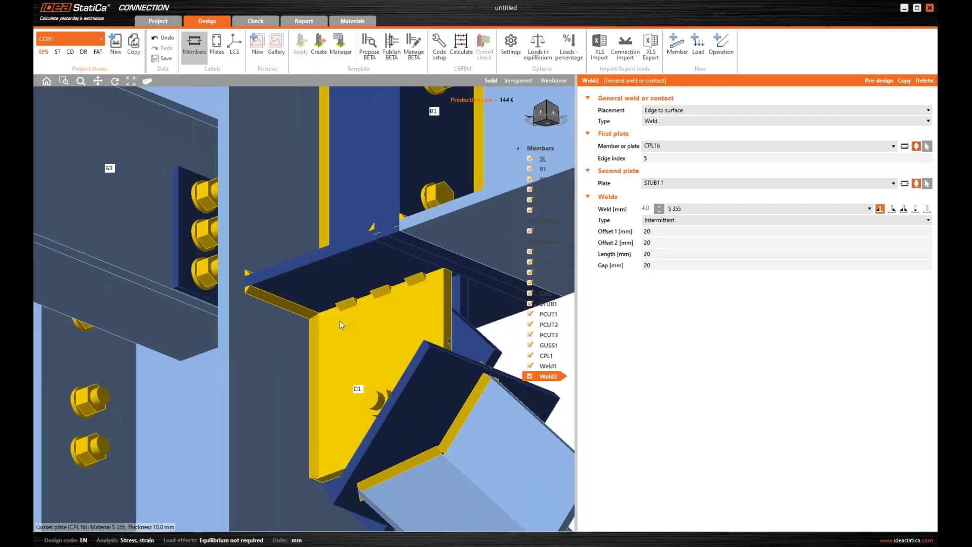
pyautogui.scroll(-3, 407, 332)
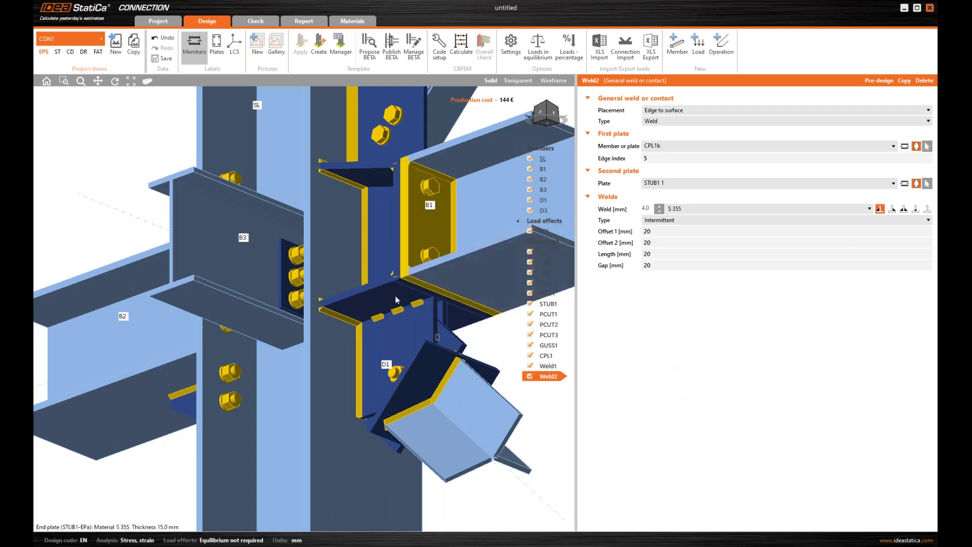
pyautogui.scroll(-2, 307, 317)
pyautogui.moveTo(308, 316); pyautogui.dragTo(281, 319, button='middle')
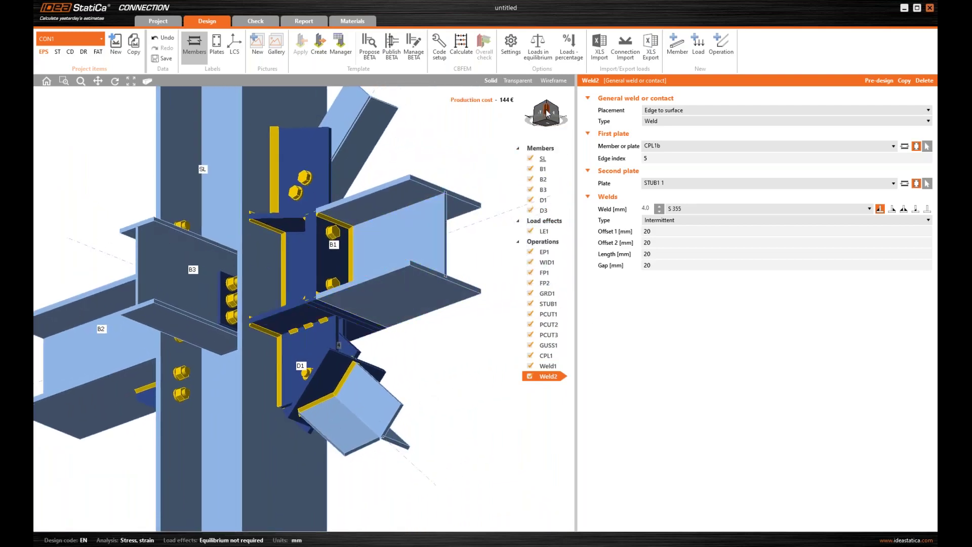
pyautogui.moveTo(545, 115); pyautogui.dragTo(546, 114)
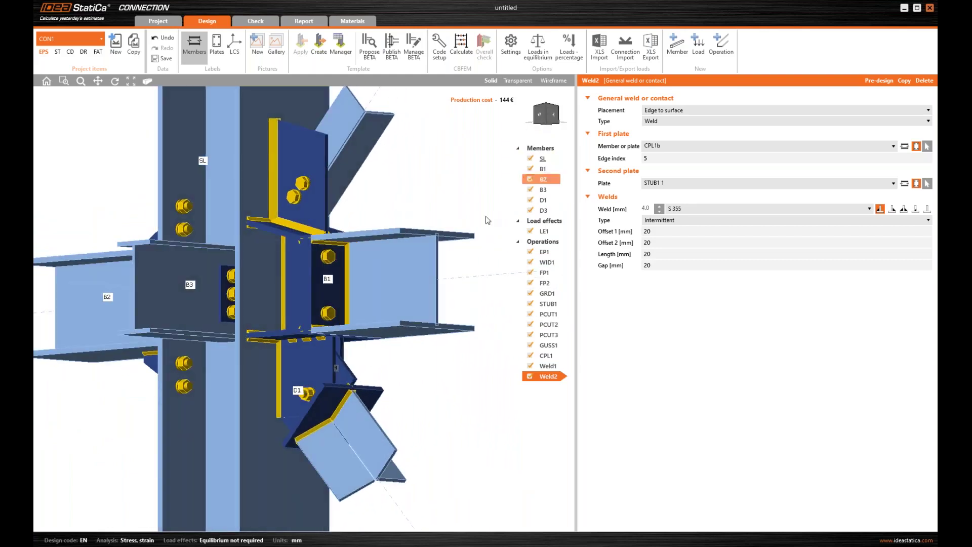
# - Open load effect LE1 and review the members' internal forces in the export1 workbook in Excel
pyautogui.click(546, 230)
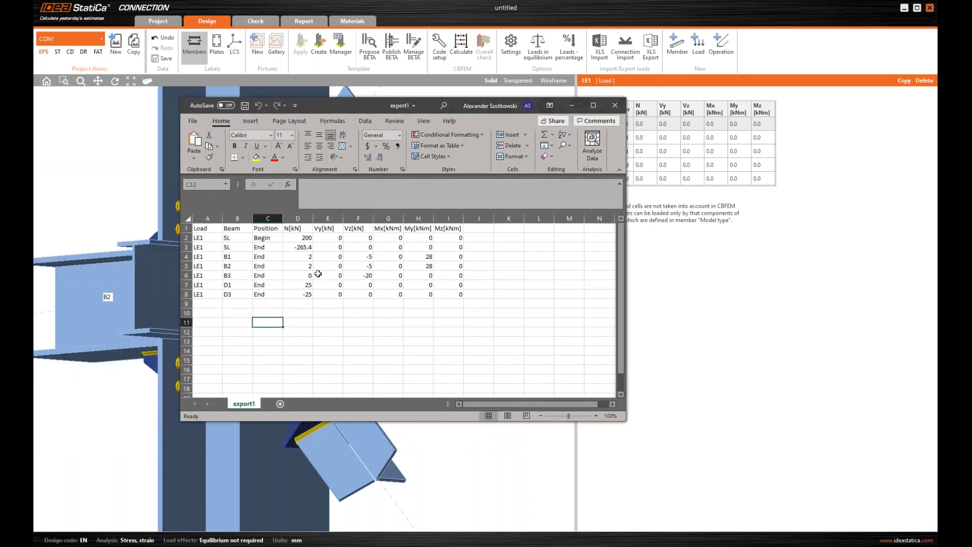
pyautogui.moveTo(302, 238); pyautogui.dragTo(459, 295)
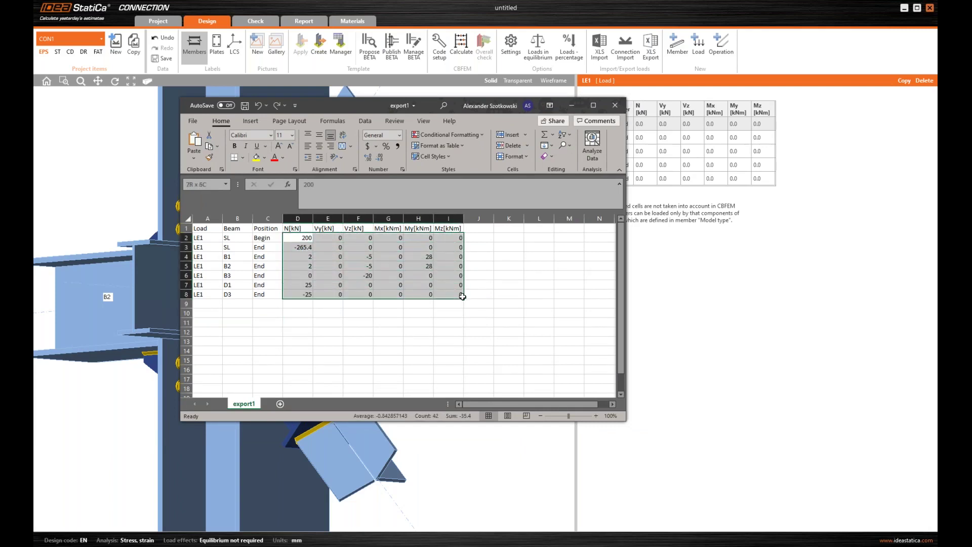
pyautogui.click(298, 323)
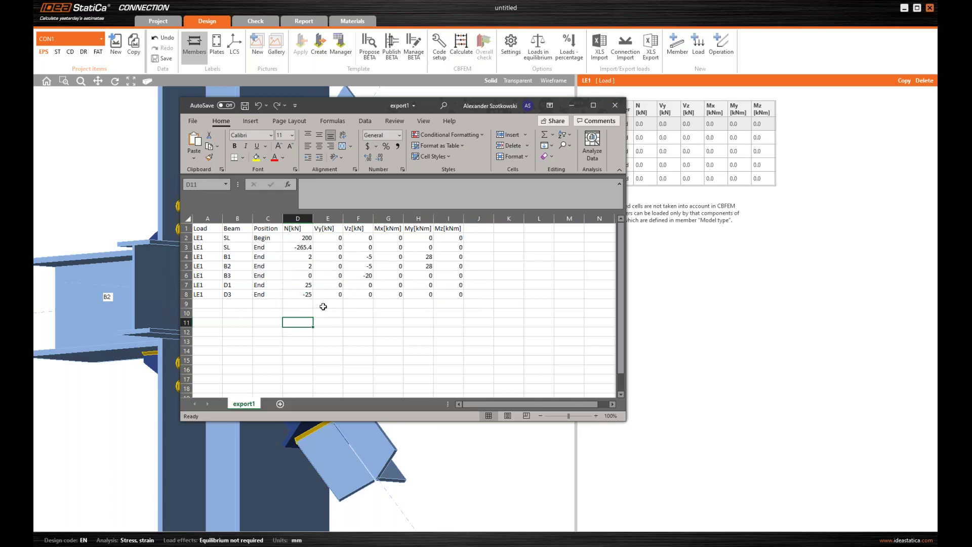
pyautogui.click(499, 267)
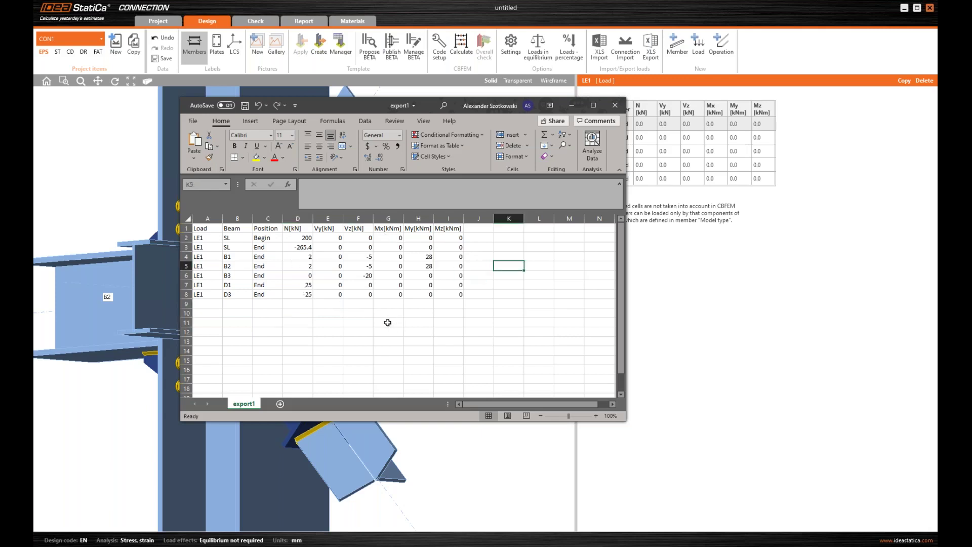
pyautogui.moveTo(356, 104); pyautogui.dragTo(276, 169)
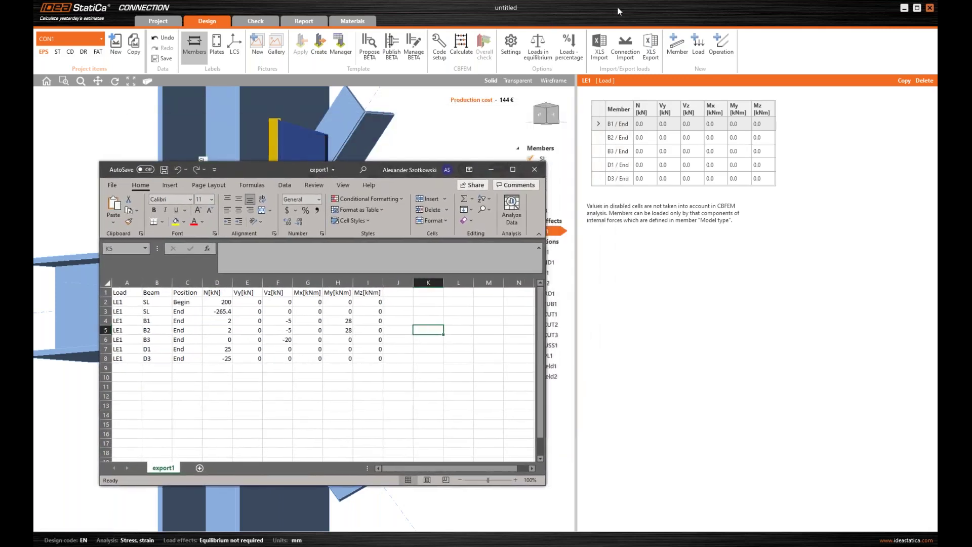
# - Set the loads to be in equilibrium and open the XLS import of load effects
pyautogui.click(538, 45)
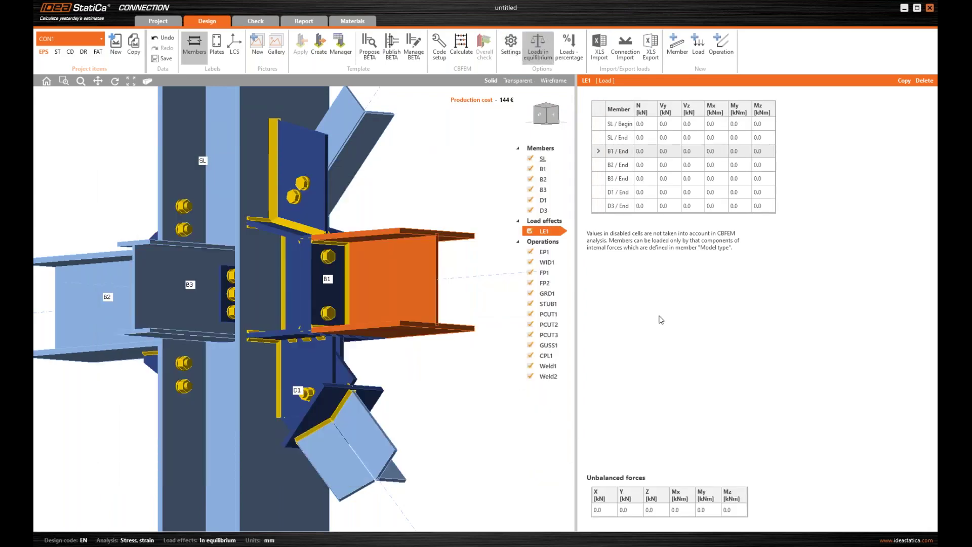
pyautogui.click(600, 44)
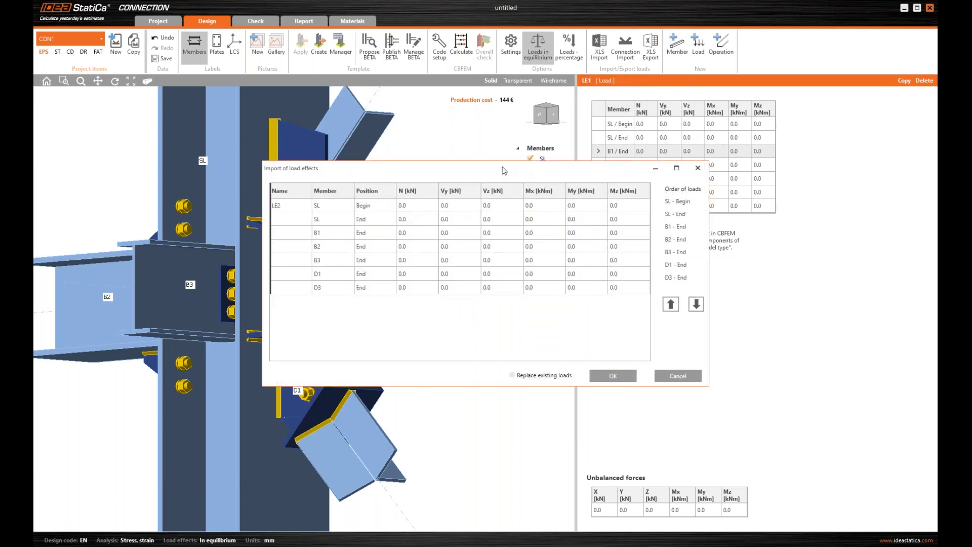
pyautogui.moveTo(505, 167); pyautogui.dragTo(617, 129)
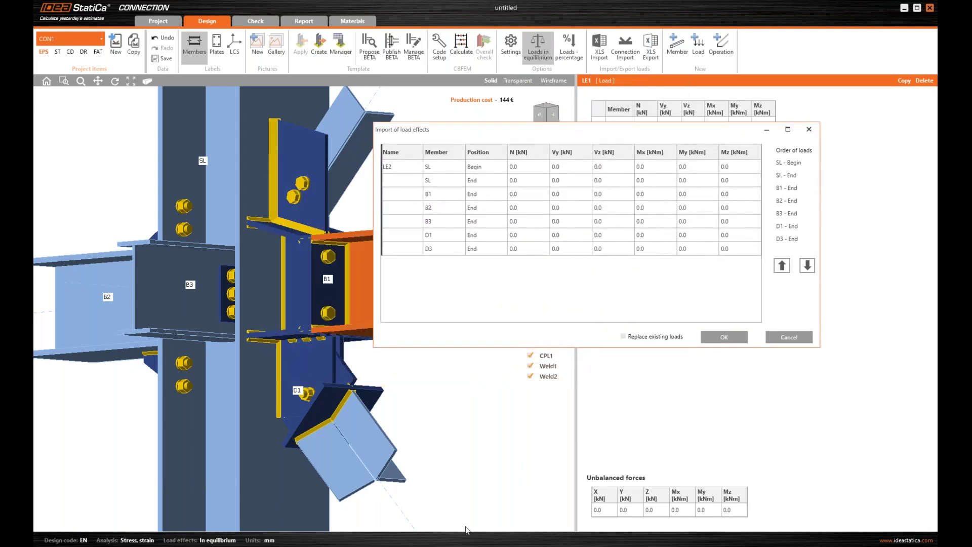
# - Switch to the export1 workbook in Excel and copy the internal forces in cells D2:I8
pyautogui.click(643, 544)
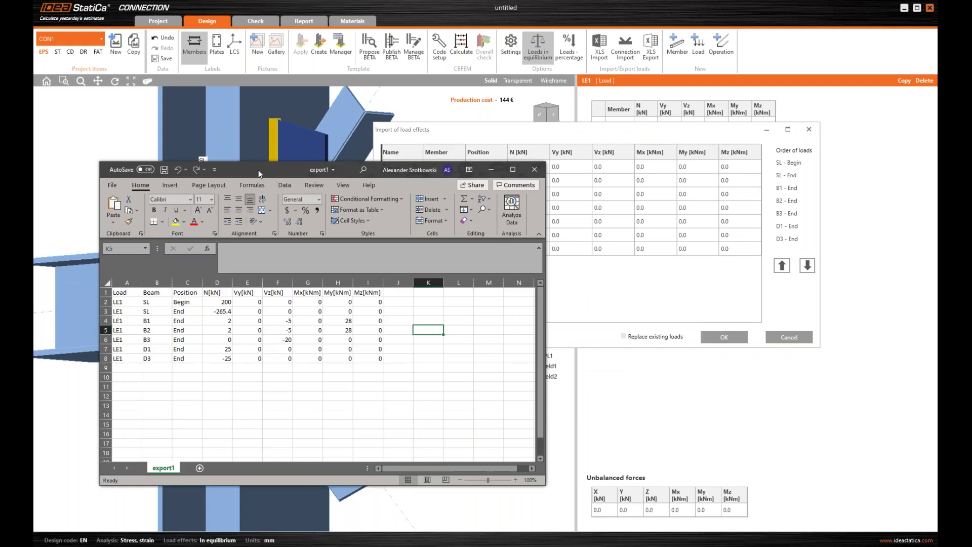
pyautogui.moveTo(258, 170); pyautogui.dragTo(233, 151)
pyautogui.click(193, 282)
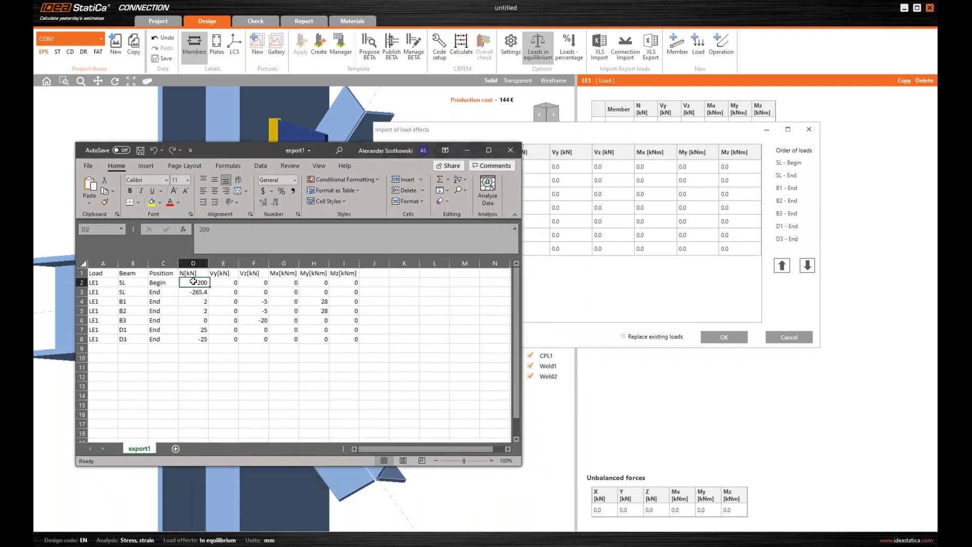
pyautogui.moveTo(193, 281); pyautogui.dragTo(349, 338)
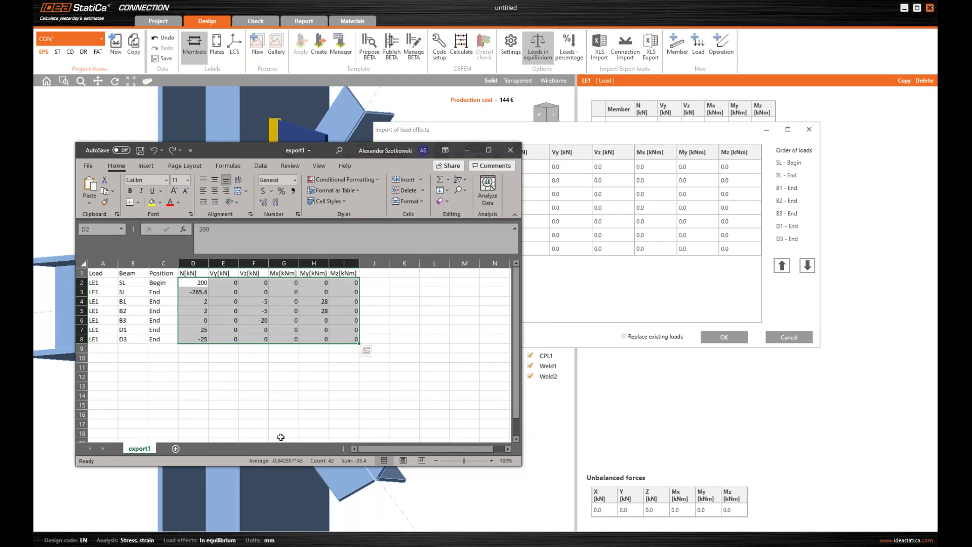
pyautogui.hotkey('ctrl', 'c')
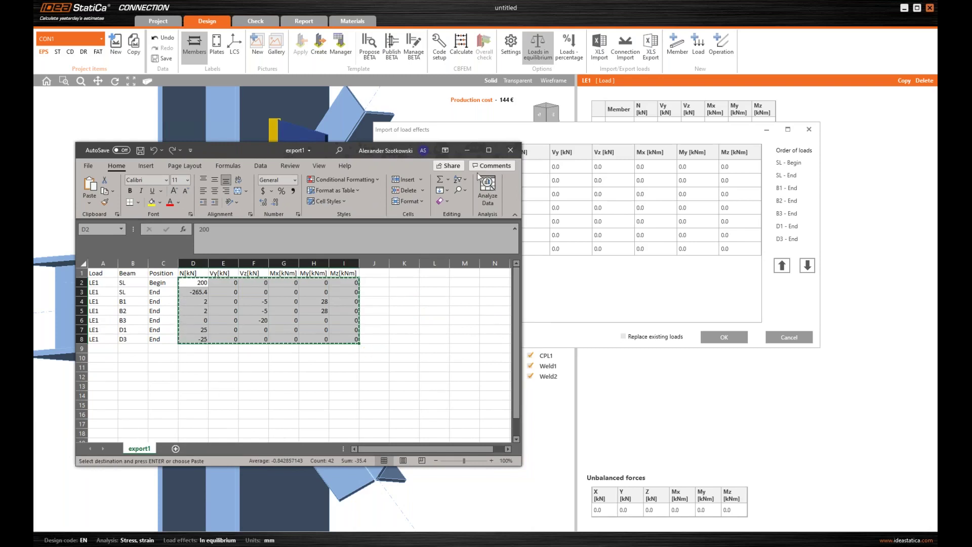
# - Paste the copied forces into the load effects import in IDEA StatiCa from SL Begin's N value onward, and import them
pyautogui.click(550, 134)
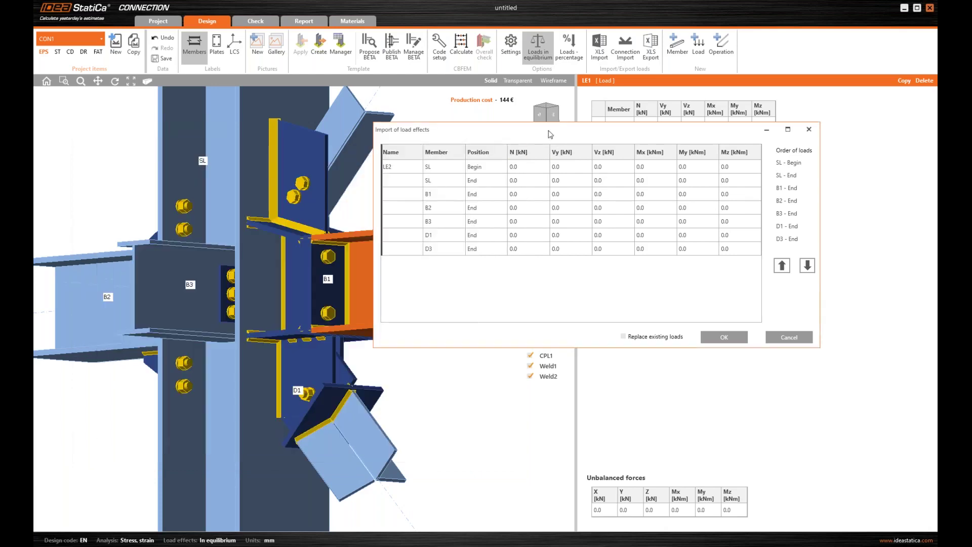
pyautogui.click(527, 165)
pyautogui.hotkey('ctrl', 'v')
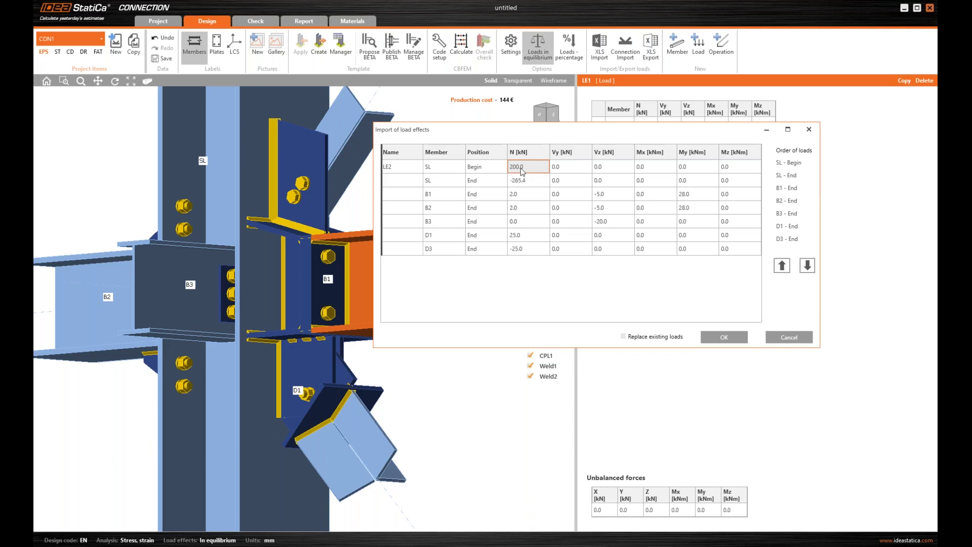
pyautogui.click(722, 337)
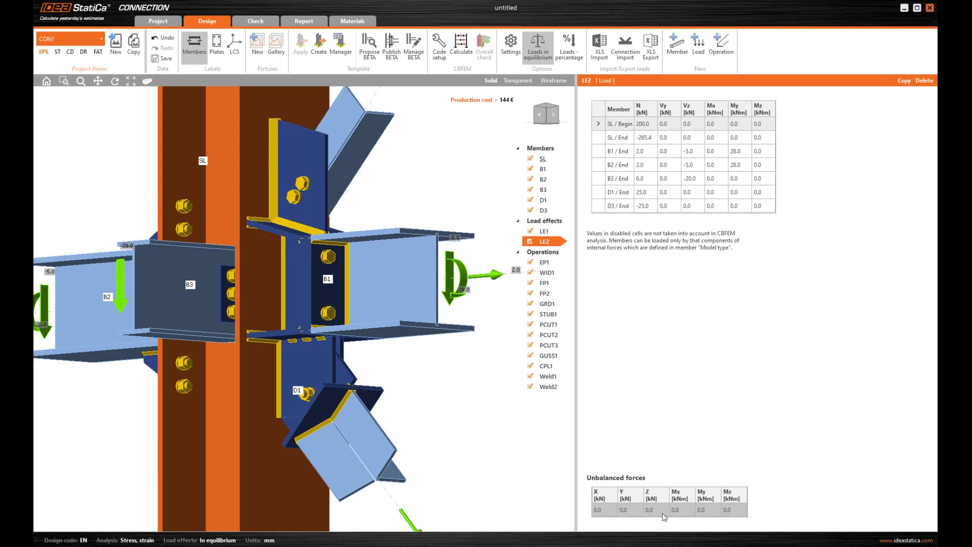
# - View the imported forces on the whole joint and run the stress/strain analysis
pyautogui.scroll(-2, 450, 325)
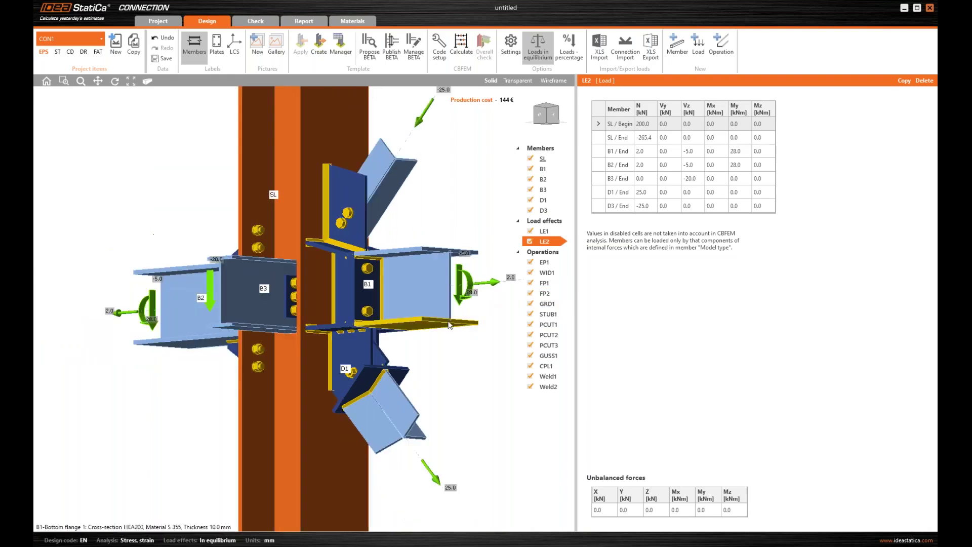
pyautogui.moveTo(429, 294); pyautogui.dragTo(375, 304, button='middle')
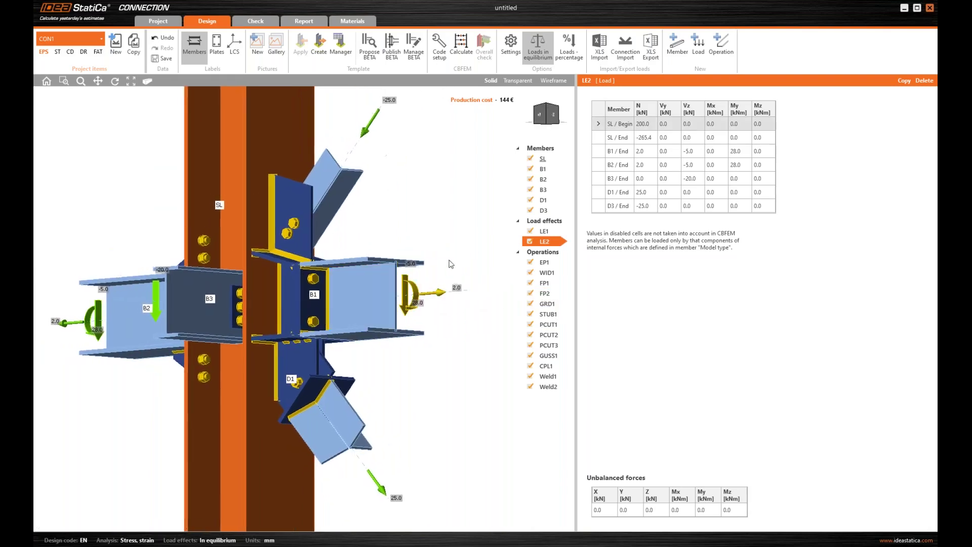
pyautogui.click(546, 116)
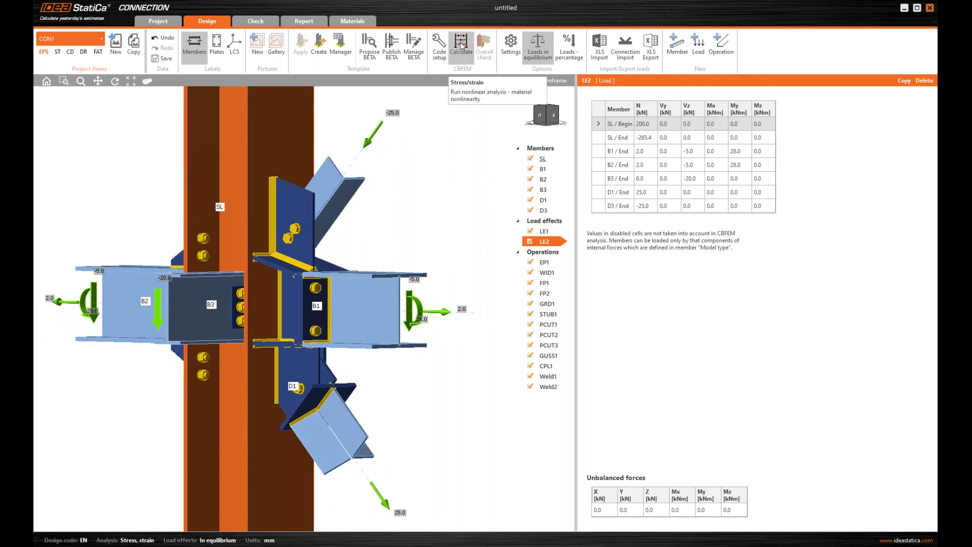
pyautogui.click(461, 45)
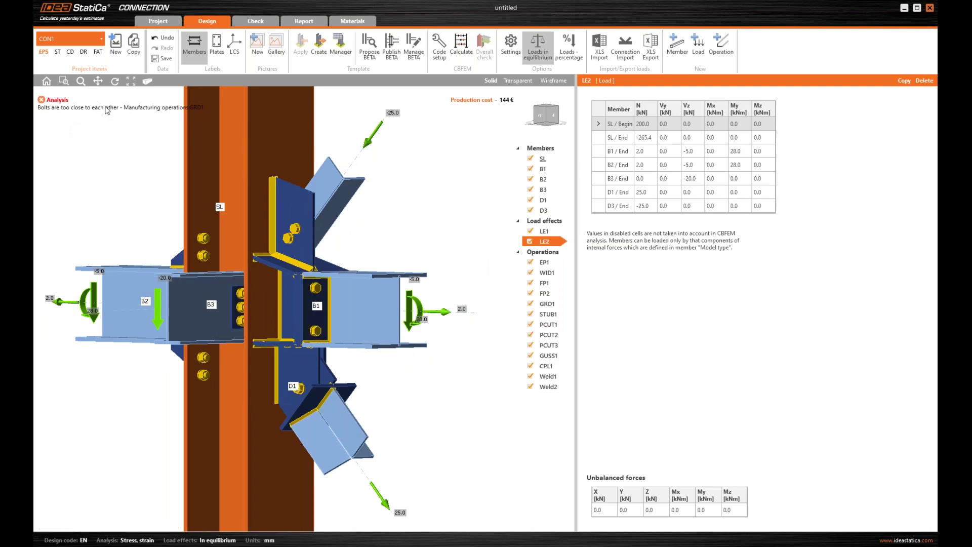
# - Change the bolt type of grid GRD1 to M12 8.8 and rerun the analysis
pyautogui.moveTo(187, 162); pyautogui.dragTo(252, 163, button='middle')
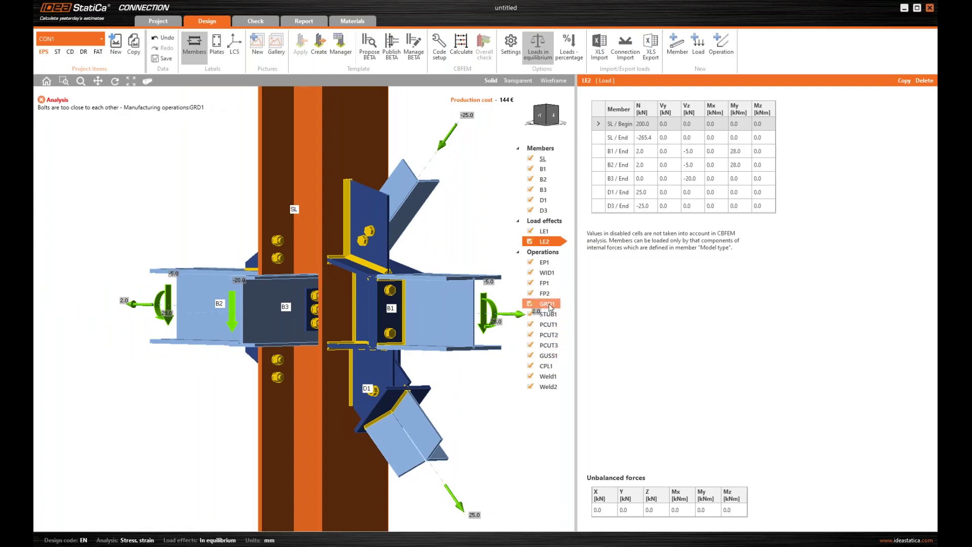
pyautogui.click(547, 304)
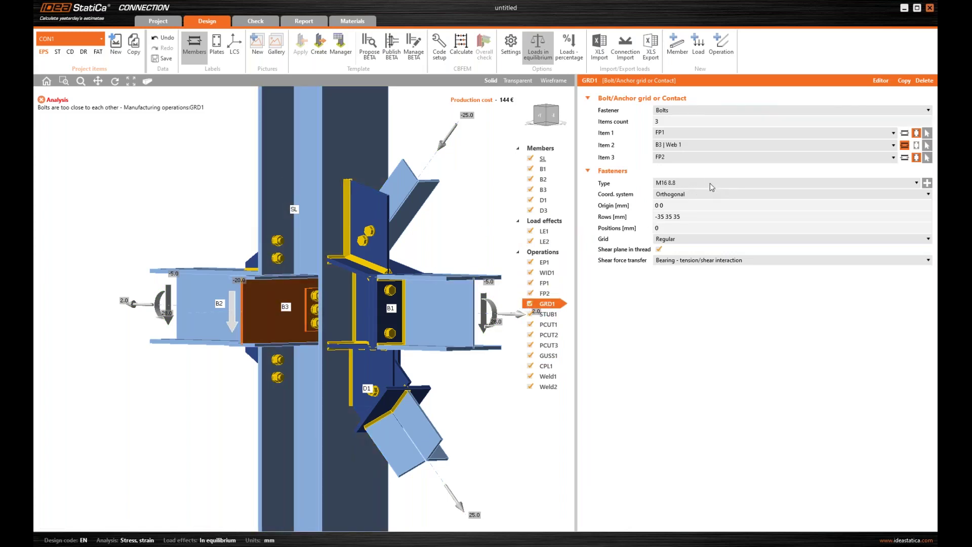
pyautogui.click(714, 183)
pyautogui.click(928, 183)
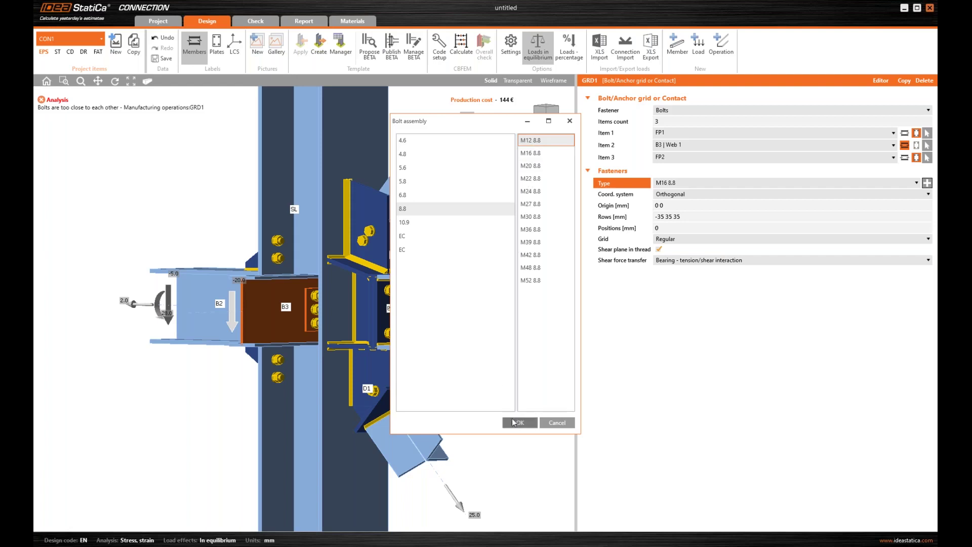
pyautogui.click(518, 423)
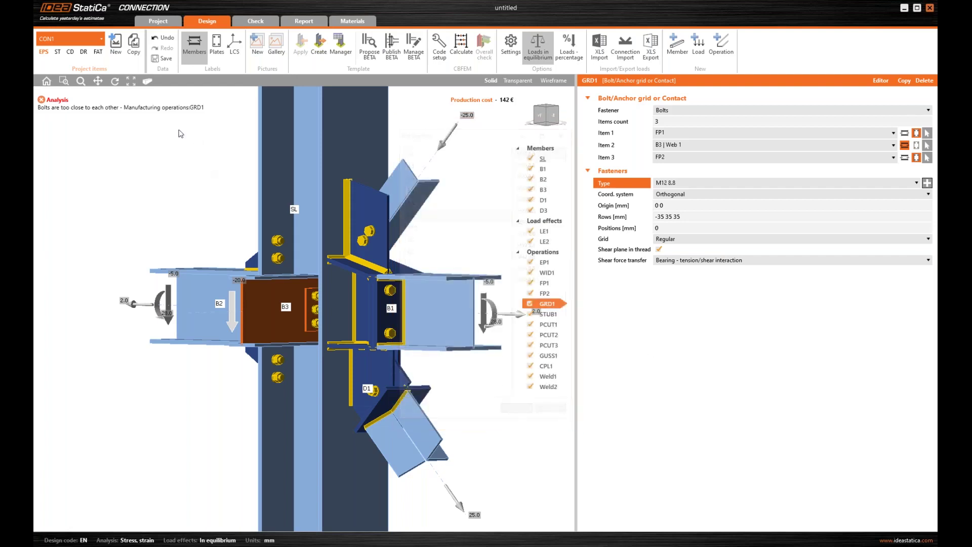
pyautogui.click(461, 45)
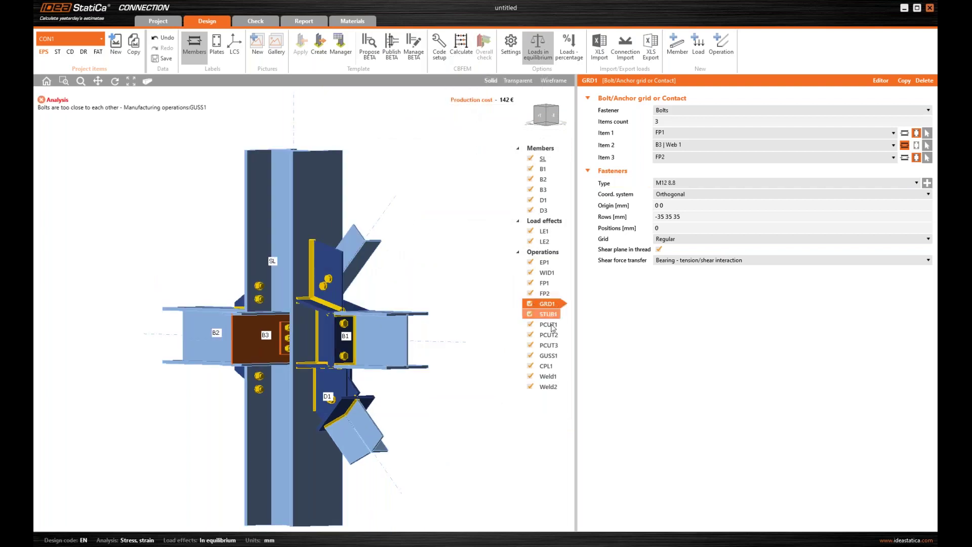
# - Change the bolt type of gusset plate GUSS1 to M12 8.8 and rerun the analysis
pyautogui.click(549, 357)
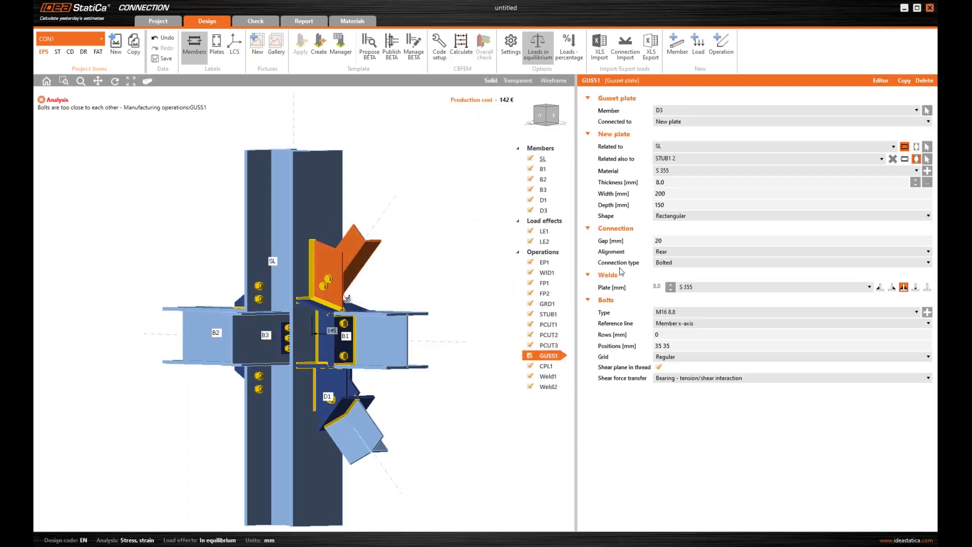
pyautogui.click(715, 309)
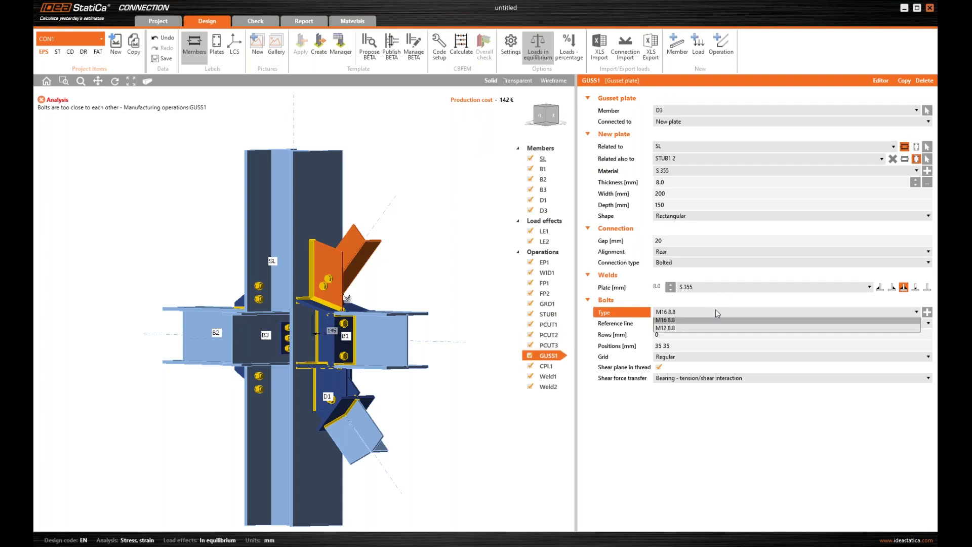
pyautogui.click(685, 334)
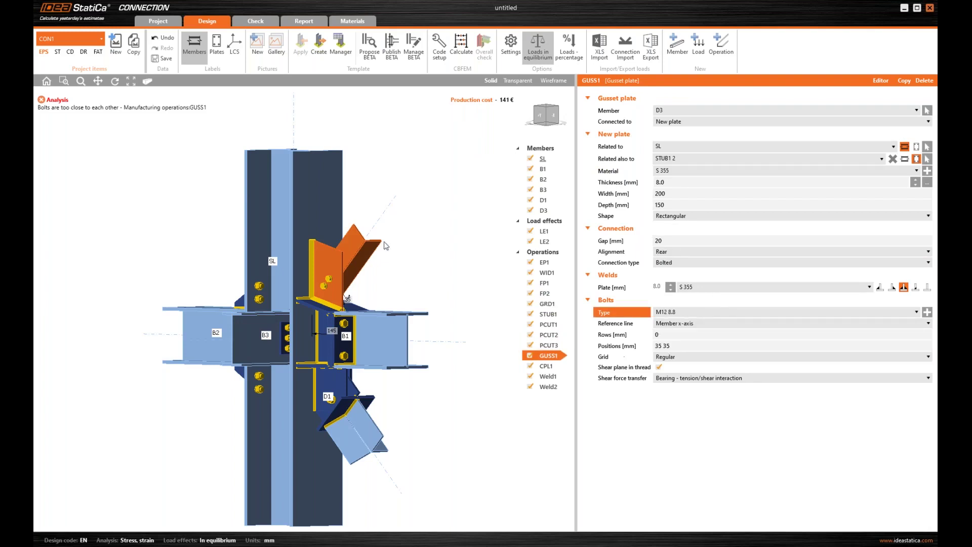
pyautogui.click(461, 45)
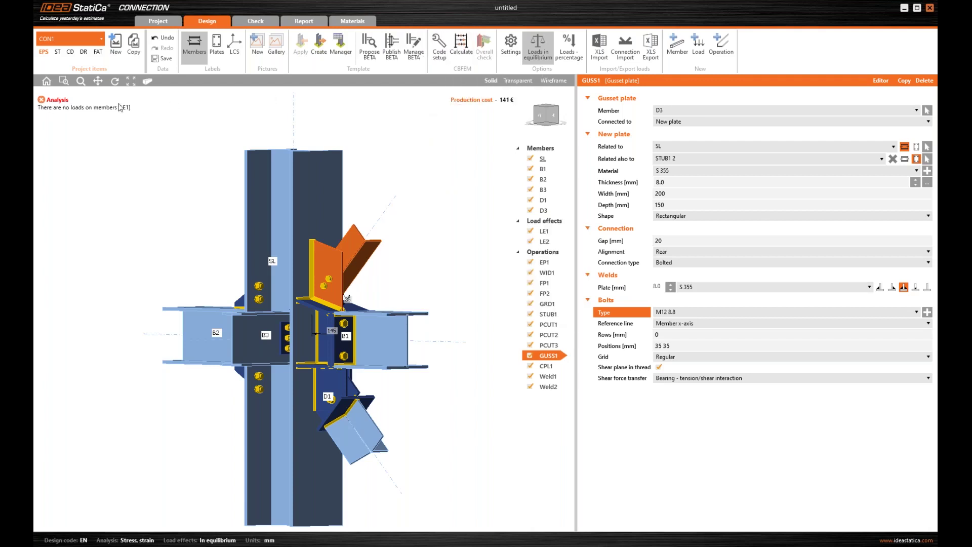
# - Exclude the empty load effect LE1 from the analysis and calculate the joint for LE2
pyautogui.click(545, 232)
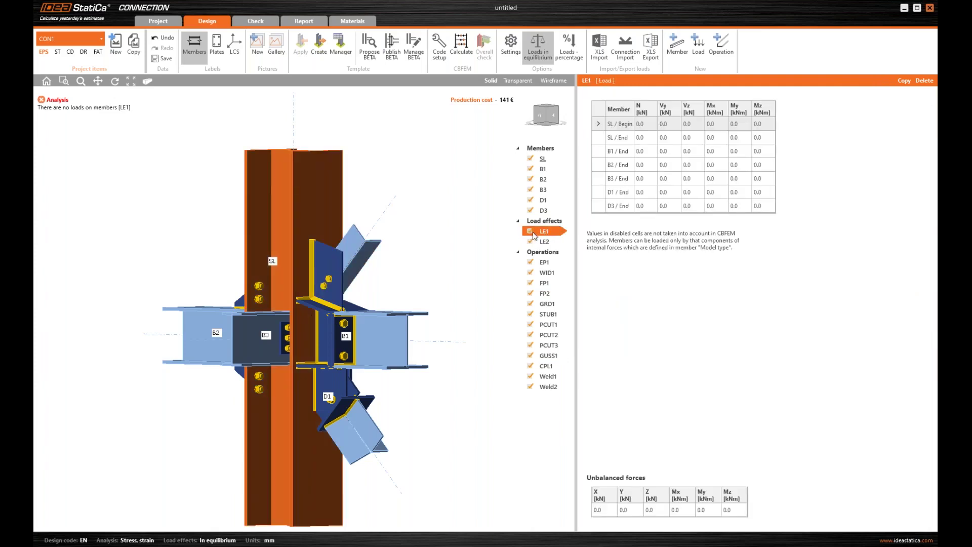
pyautogui.click(530, 231)
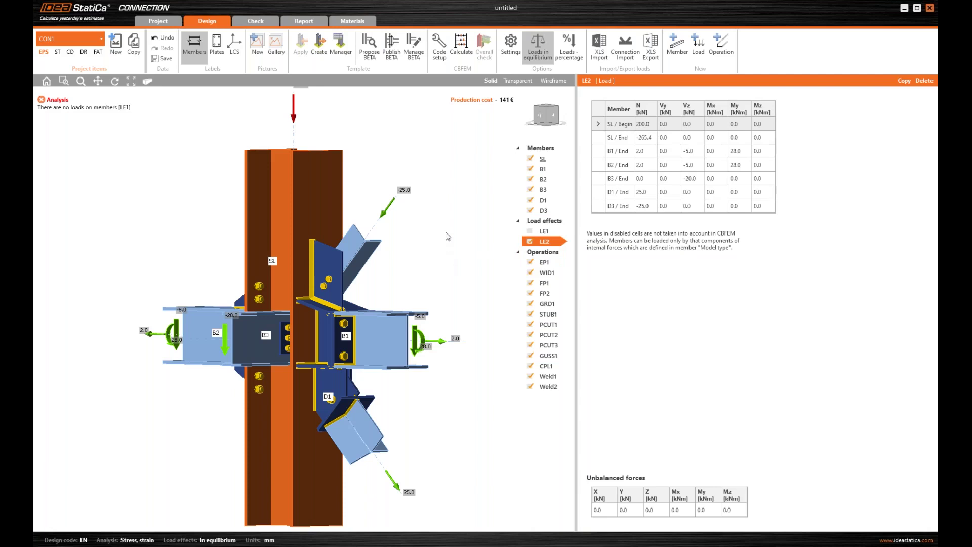
pyautogui.click(462, 48)
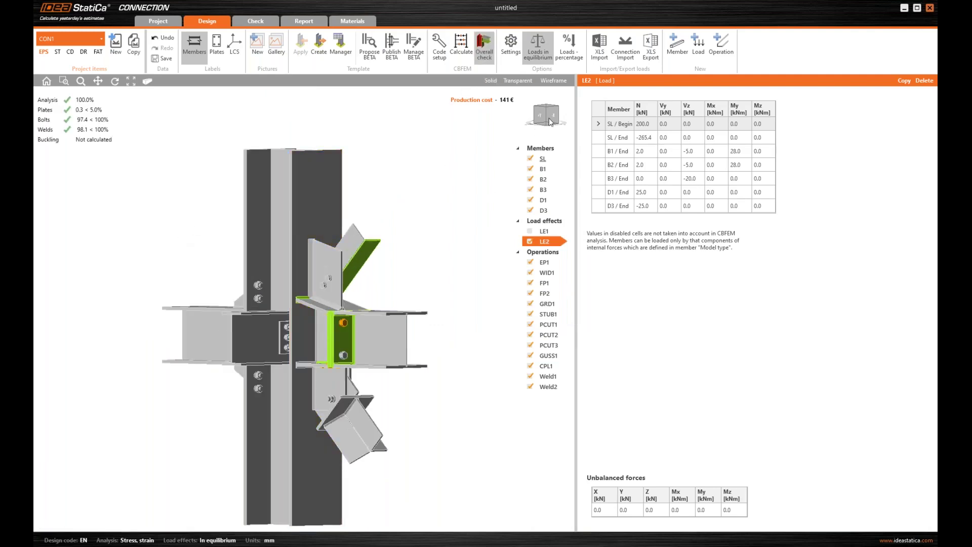
# - Open the check results and examine the joint's equivalent stress and its plastic strain with the finite element mesh
pyautogui.click(254, 21)
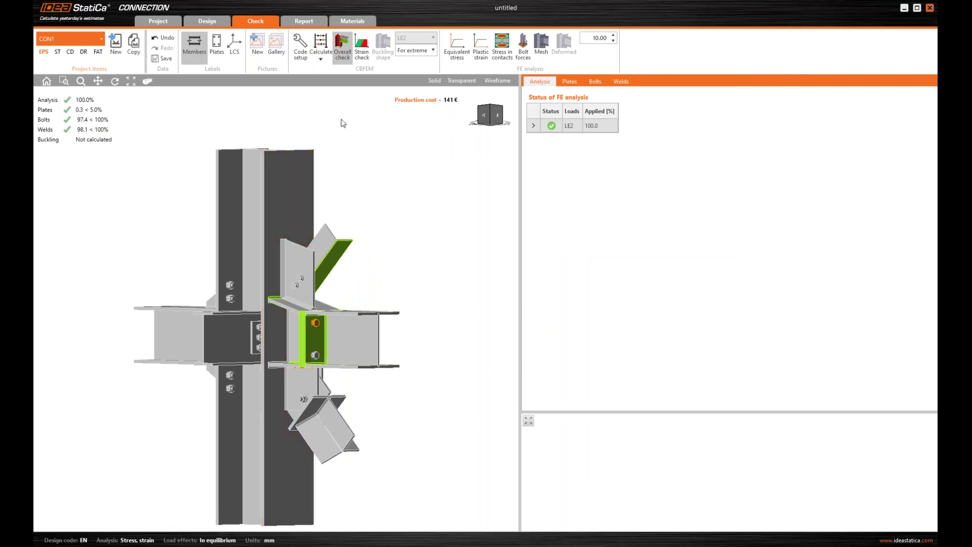
pyautogui.click(456, 44)
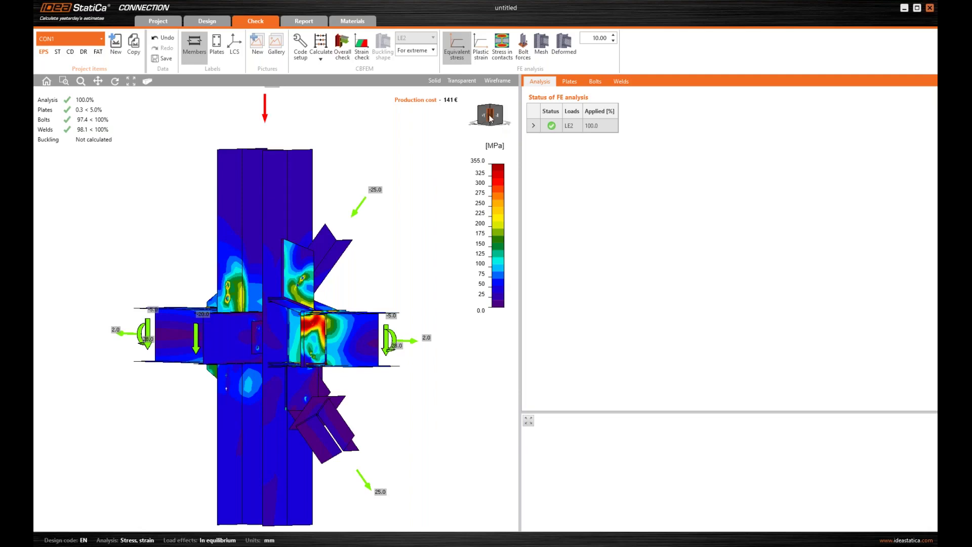
pyautogui.click(507, 124)
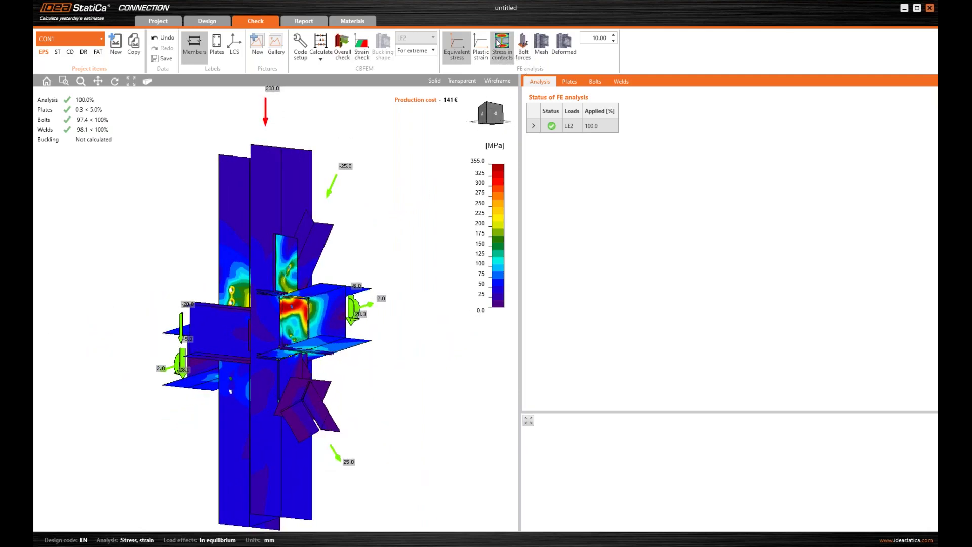
pyautogui.click(478, 45)
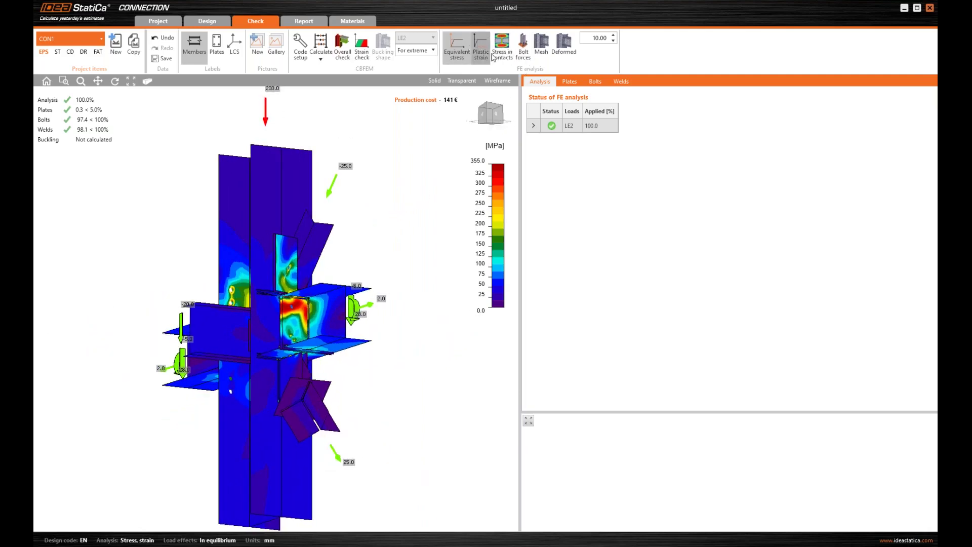
pyautogui.click(541, 44)
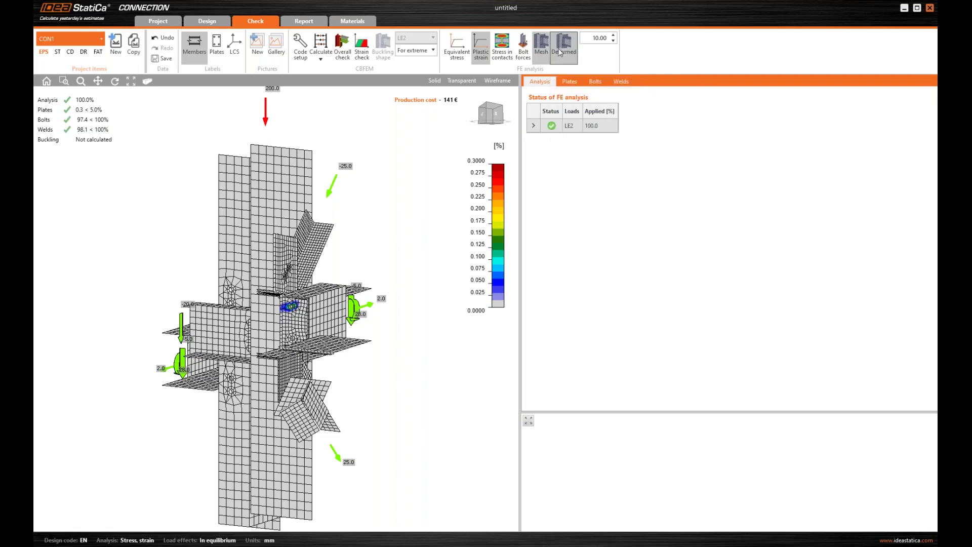
# - Examine the joint's deformed shape from several sides, review the plate checks, and minimize the Excel workbook
pyautogui.click(493, 119)
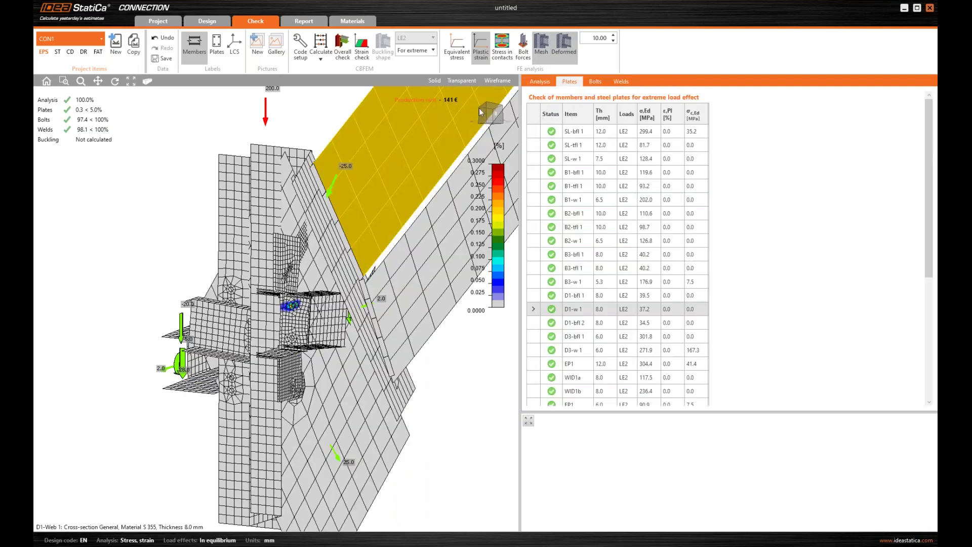
pyautogui.click(496, 120)
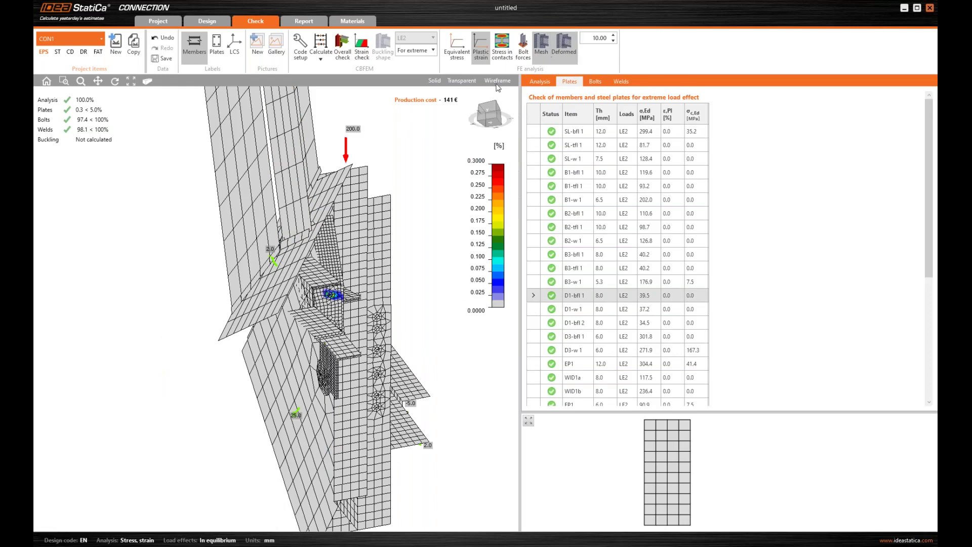
pyautogui.click(562, 46)
pyautogui.click(468, 63)
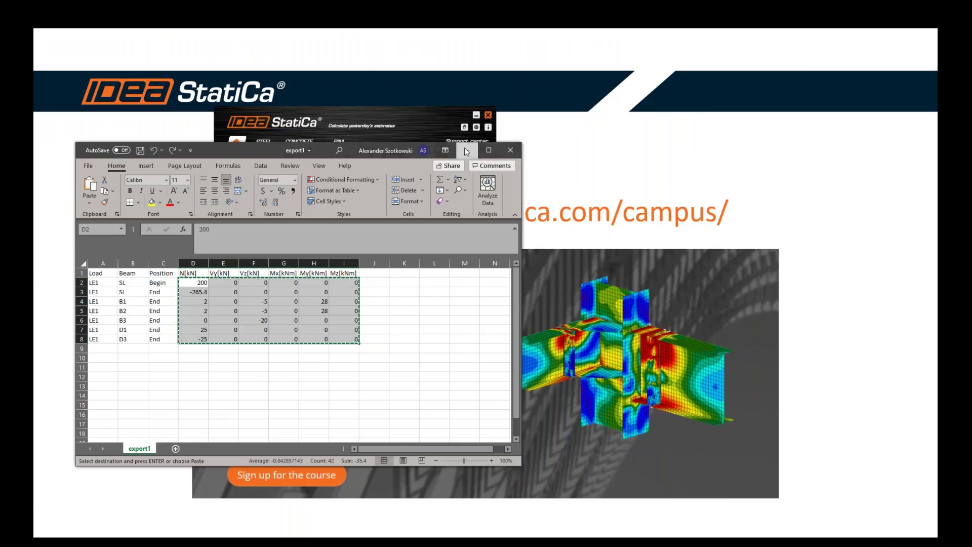
pyautogui.click(464, 147)
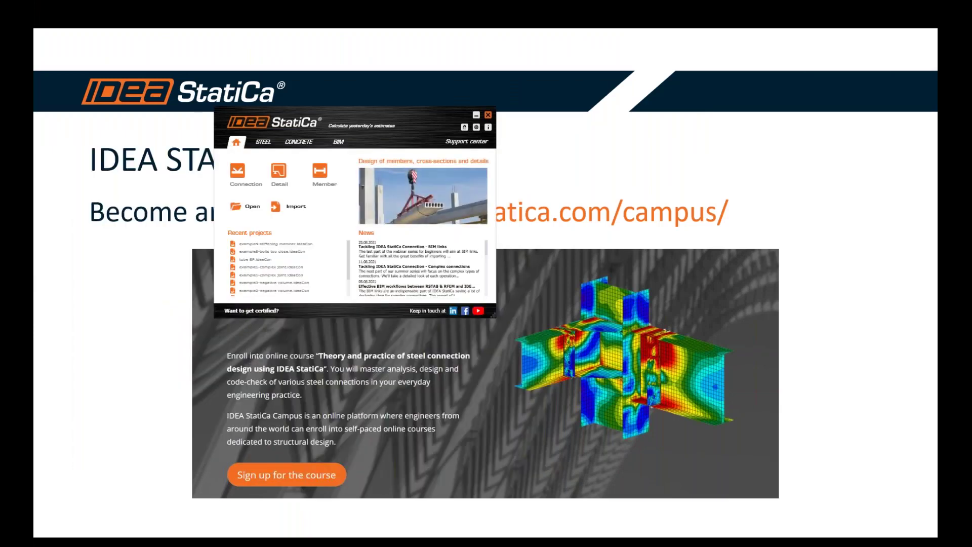
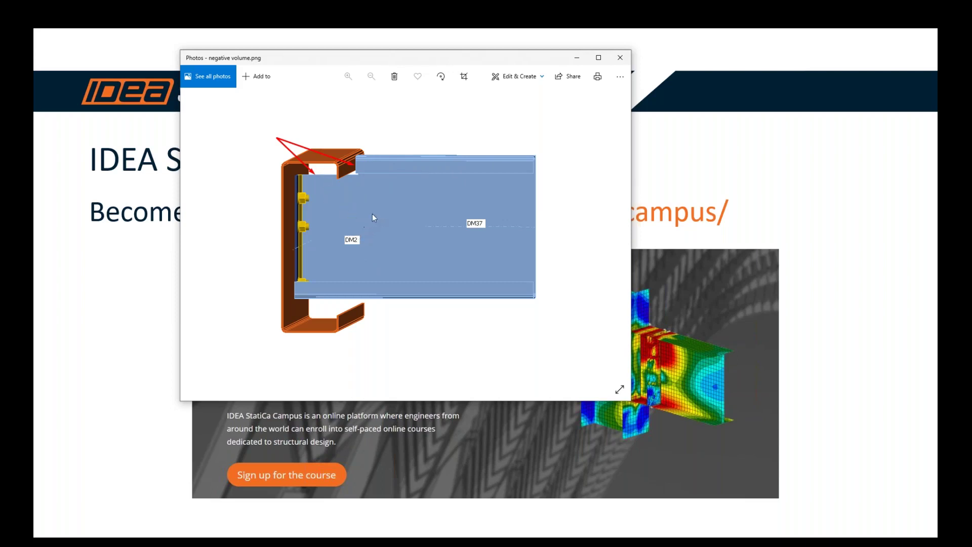
# - Switch from the negative volume reference picture to the Example 4 connection project and maximize it
pyautogui.click(106, 327)
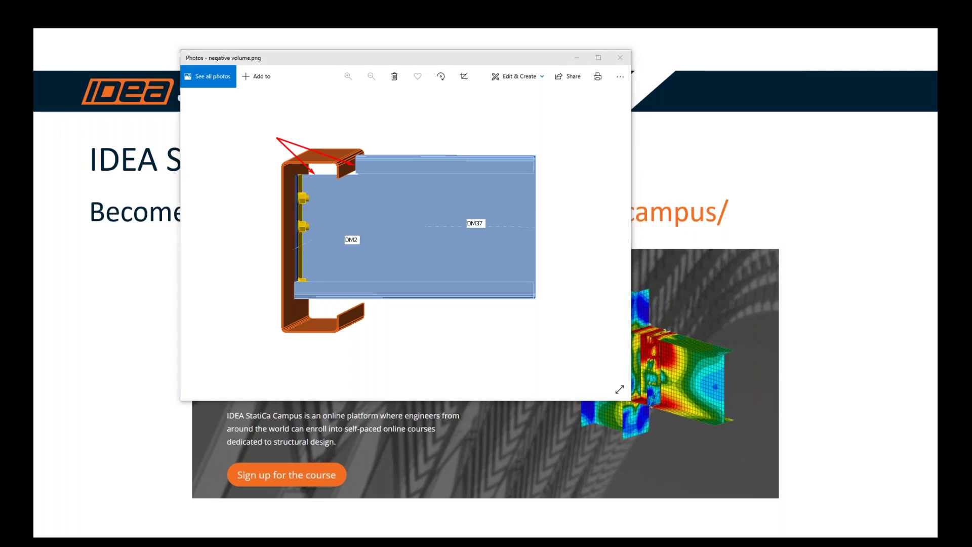
pyautogui.moveTo(33, 85); pyautogui.dragTo(569, 74)
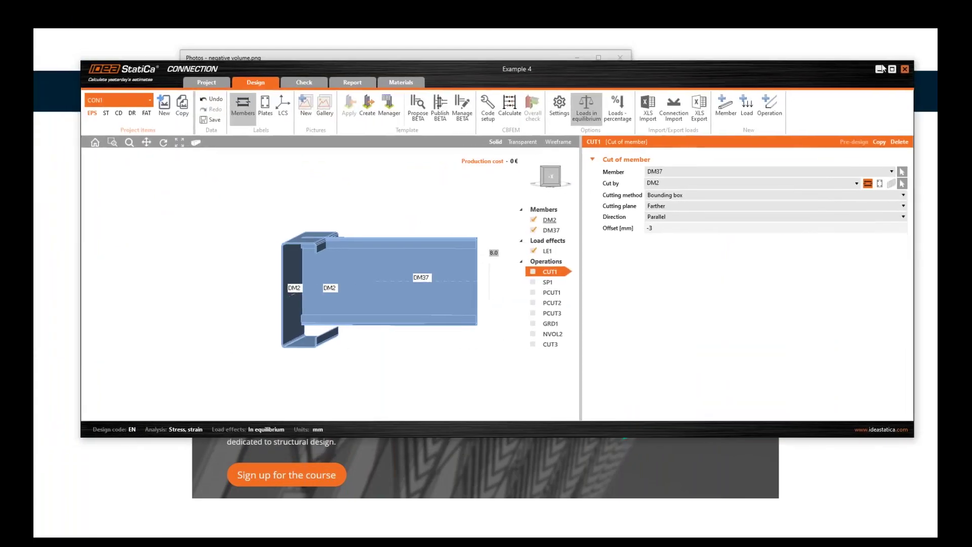
pyautogui.click(892, 70)
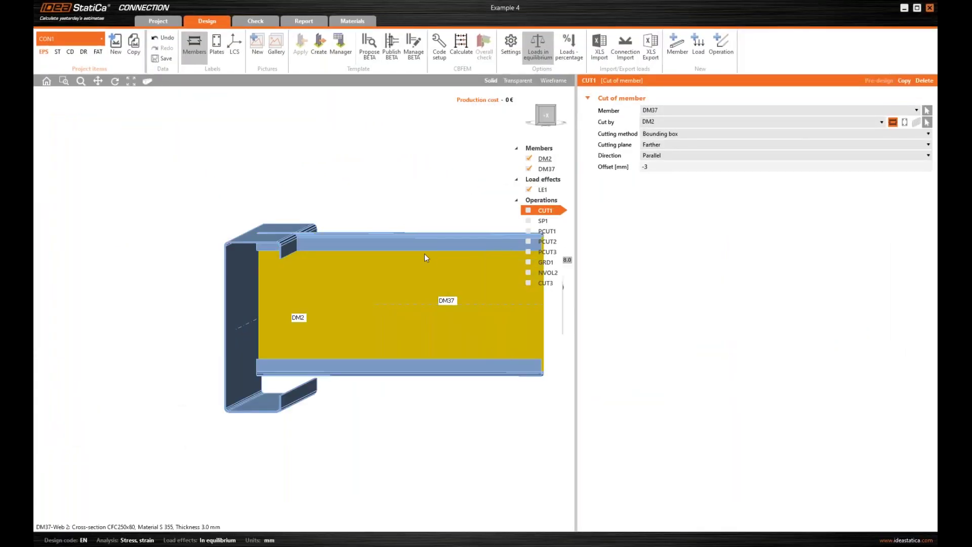
# - Examine member DM37 where it meets DM2 and review the load effect LE1
pyautogui.click(421, 249)
pyautogui.scroll(1, 414, 206)
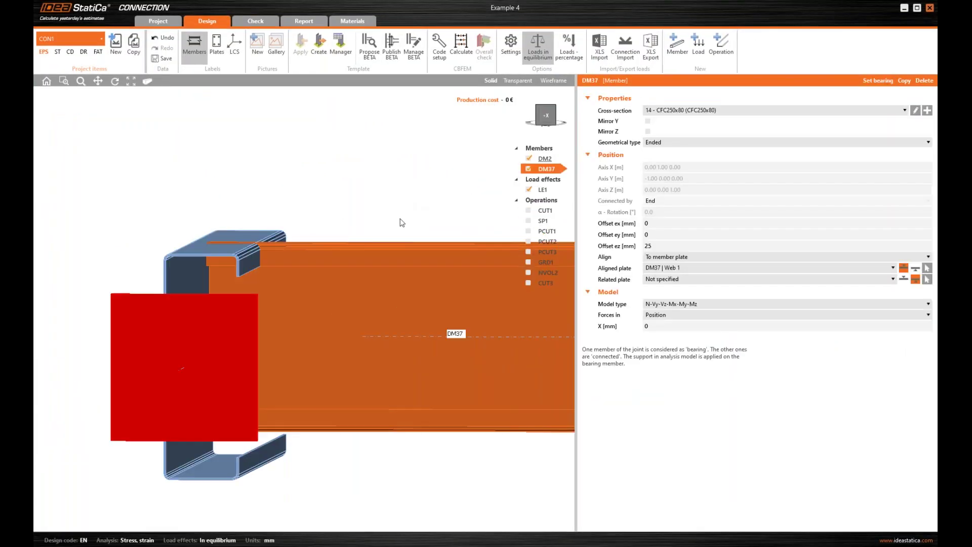
pyautogui.scroll(1, 395, 235)
pyautogui.moveTo(386, 253); pyautogui.dragTo(336, 185, button='middle')
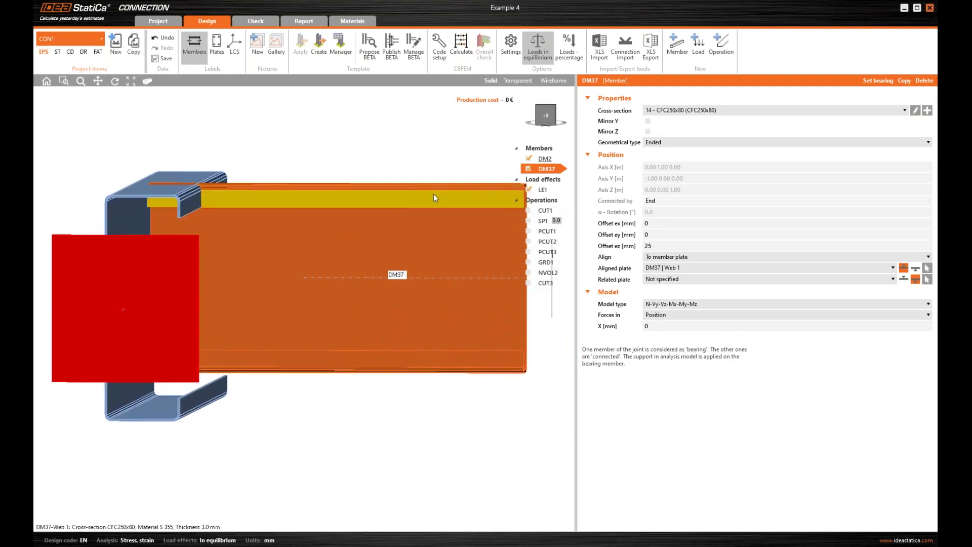
pyautogui.scroll(-2, 389, 188)
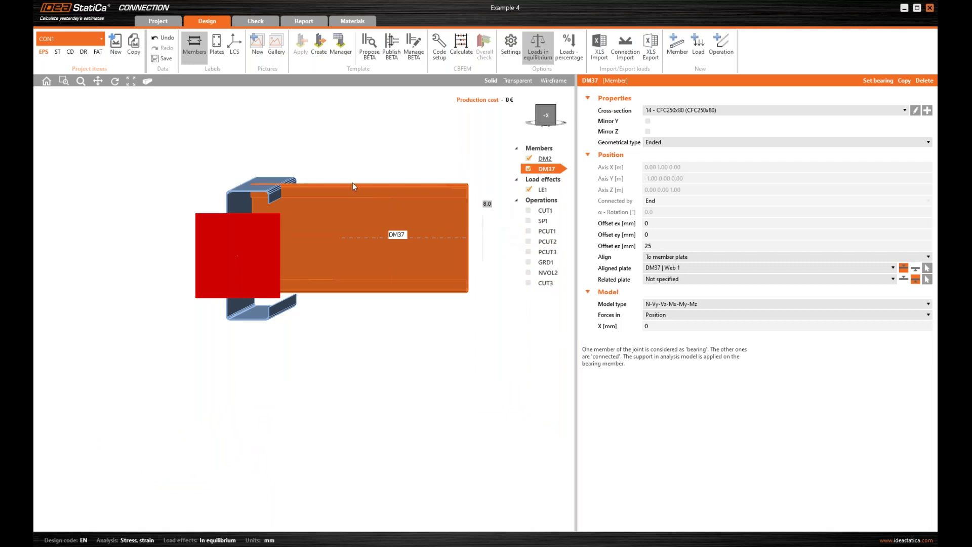
pyautogui.click(542, 191)
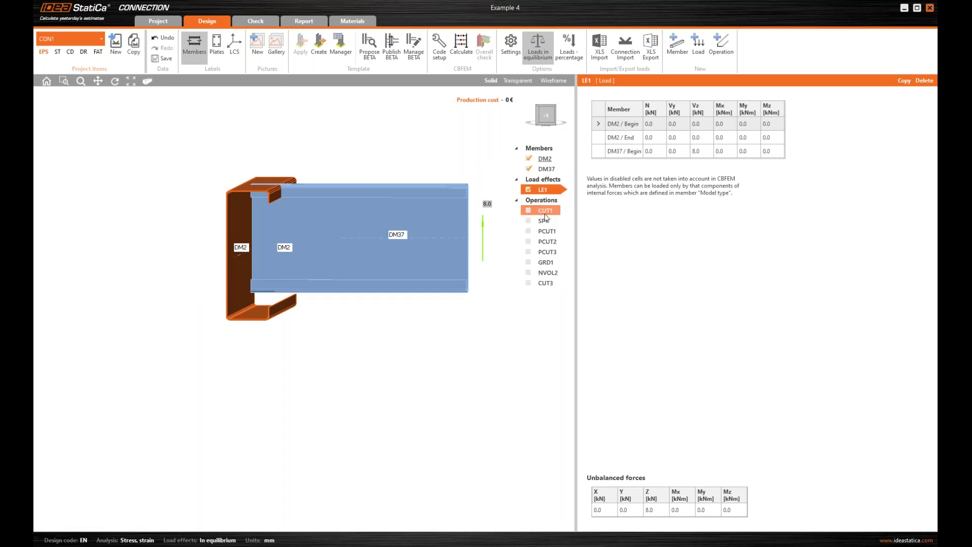
# - Activate the member cut CUT1 and the negative volume NVOL2 in the joint
pyautogui.click(528, 210)
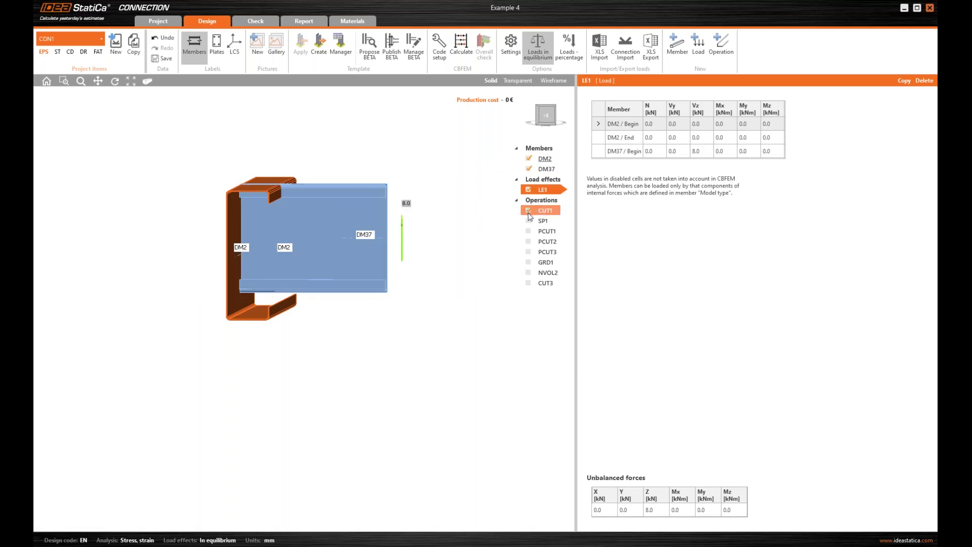
pyautogui.click(547, 120)
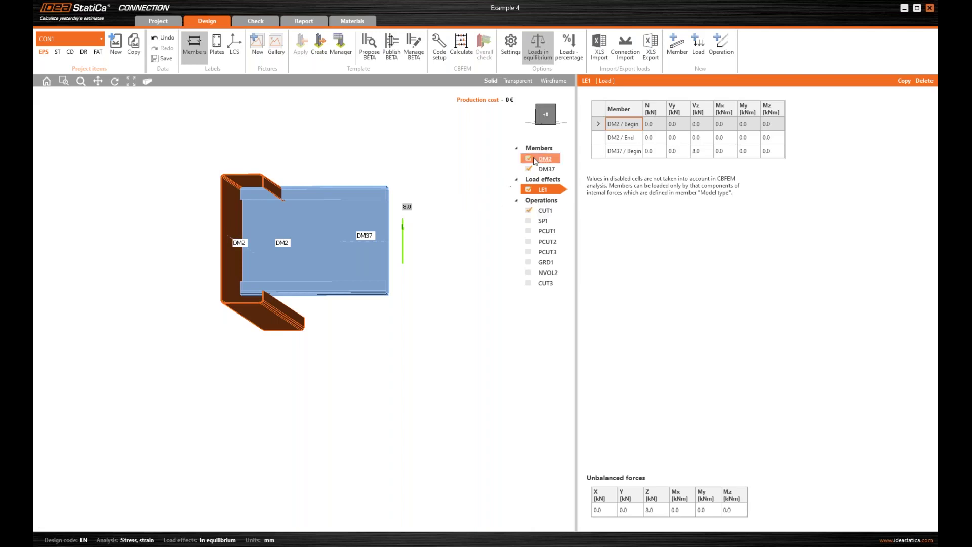
pyautogui.click(545, 273)
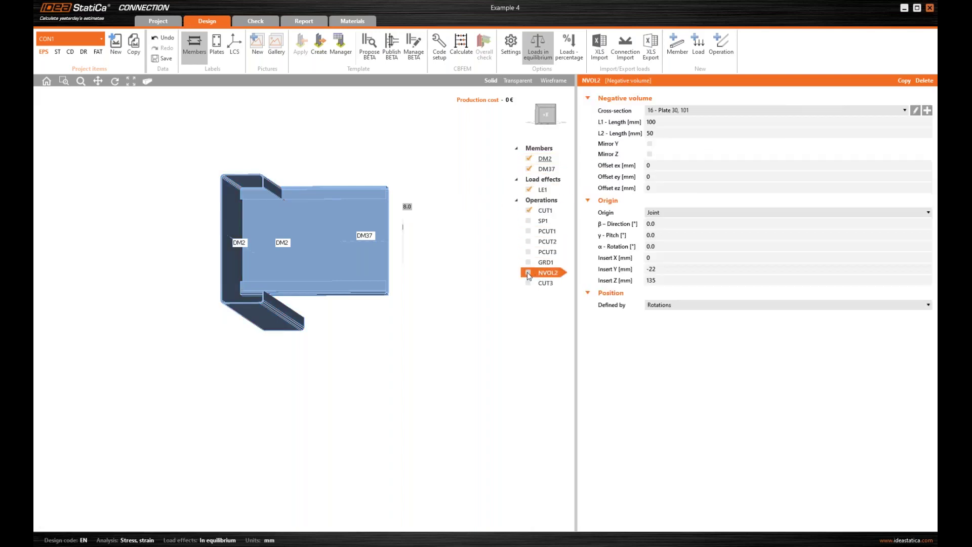
pyautogui.click(528, 273)
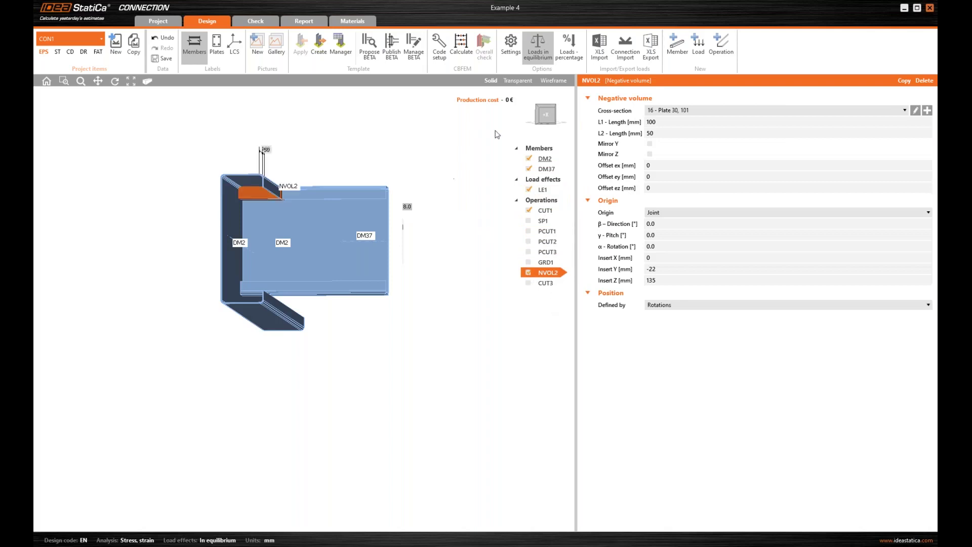
pyautogui.click(547, 118)
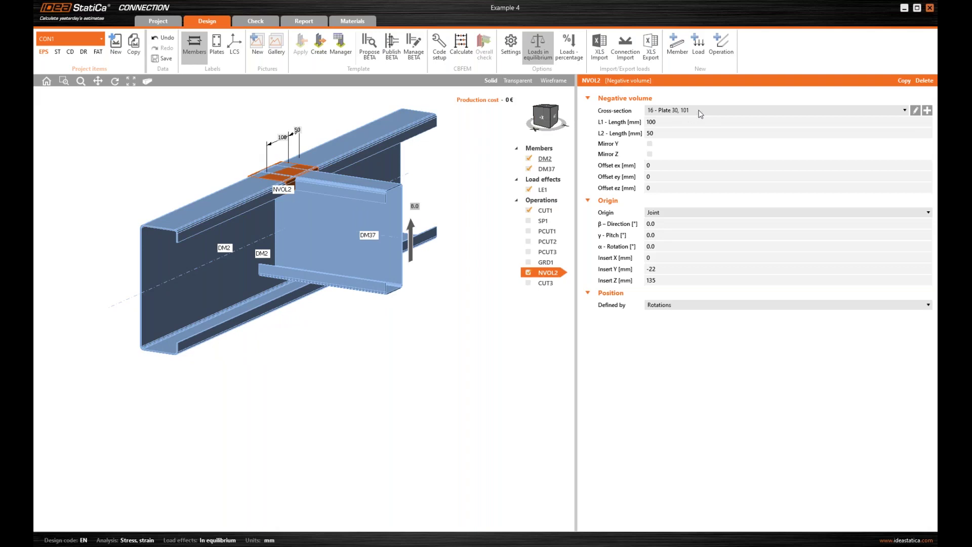
# - Set the width of the plate cross-section used by negative volume NVOL2 to 100 mm
pyautogui.click(915, 110)
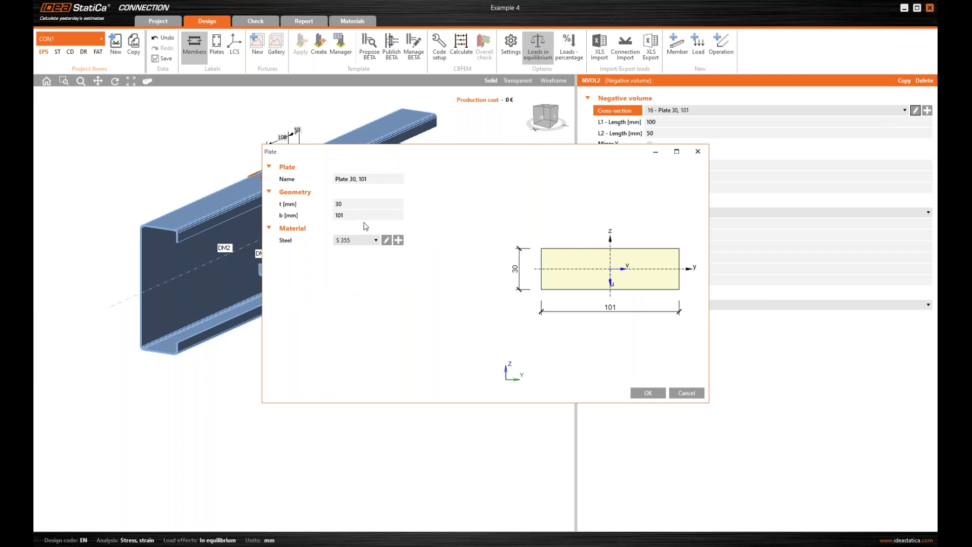
pyautogui.click(349, 216)
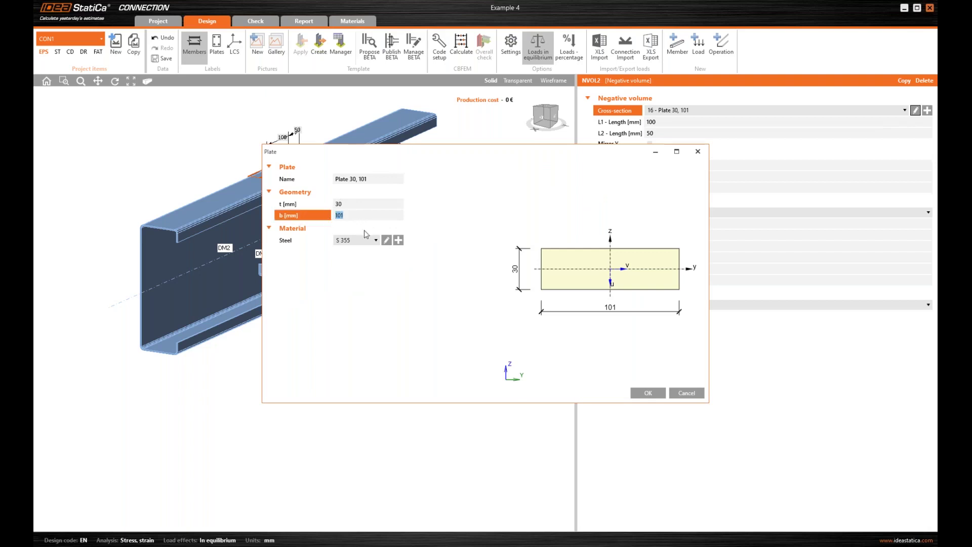
pyautogui.write('100')
pyautogui.click(648, 393)
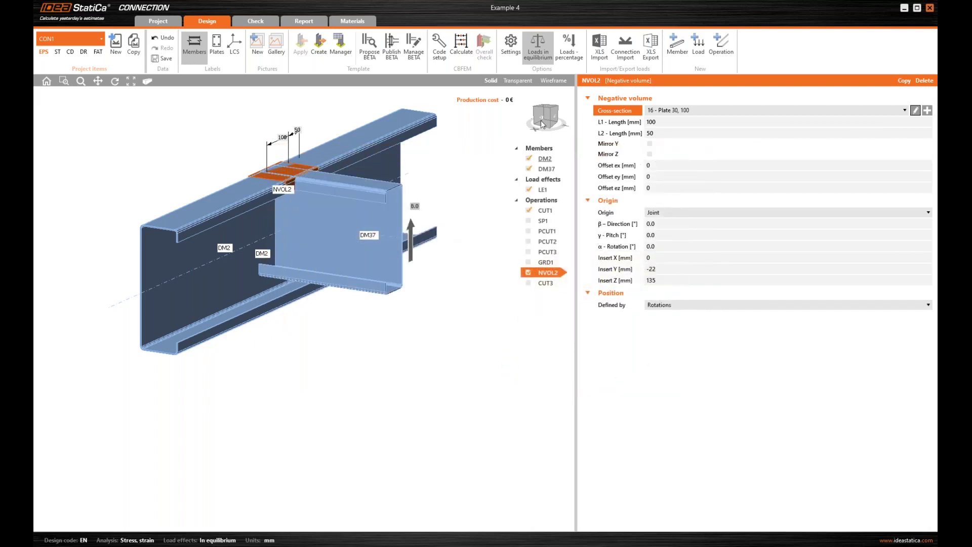
# - Activate CUT3, which cuts member DM37 by NVOL2, and inspect the notched beam end from several sides
pyautogui.click(546, 285)
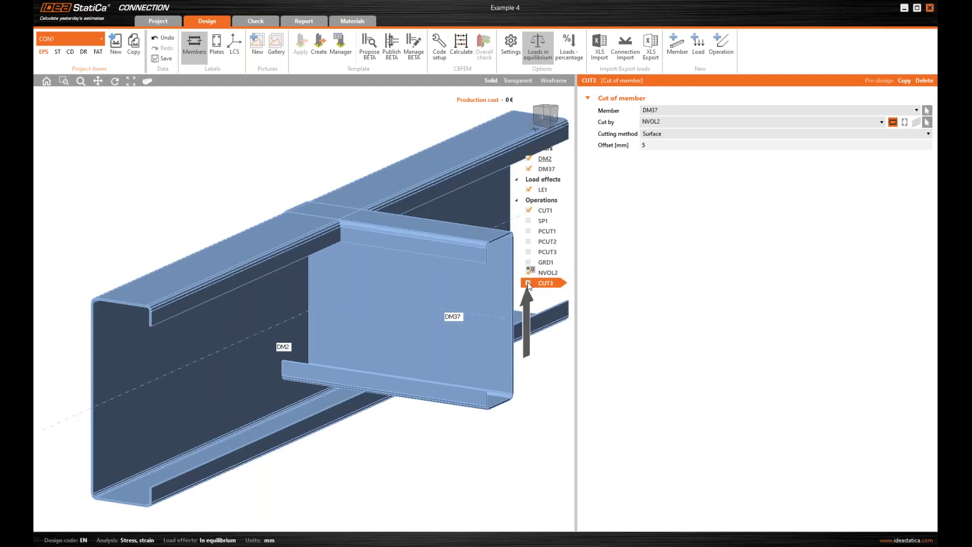
pyautogui.click(528, 283)
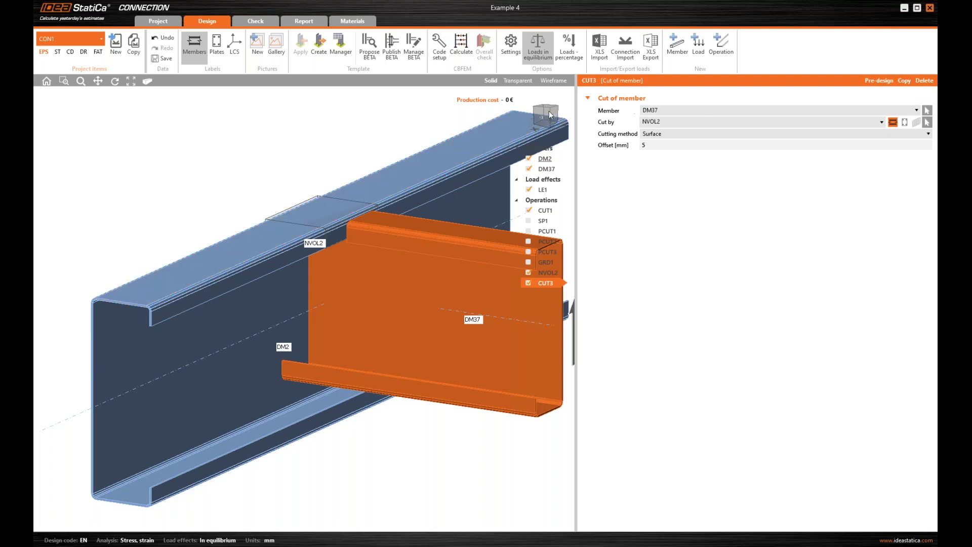
pyautogui.click(548, 117)
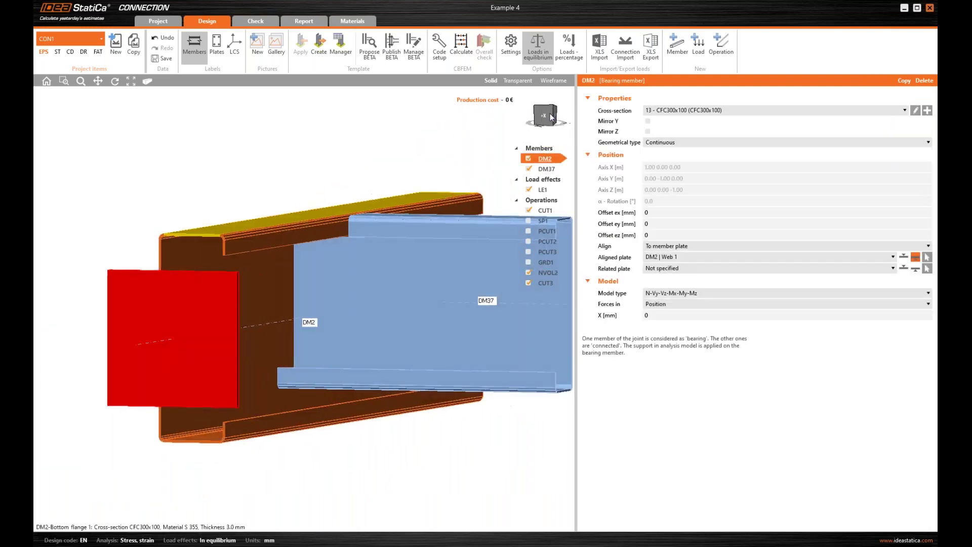
pyautogui.moveTo(550, 117)
pyautogui.mouseDown()
pyautogui.moveTo(536, 118)
pyautogui.moveTo(548, 123)
pyautogui.mouseUp()
pyautogui.moveTo(501, 212); pyautogui.dragTo(440, 200, button='middle')
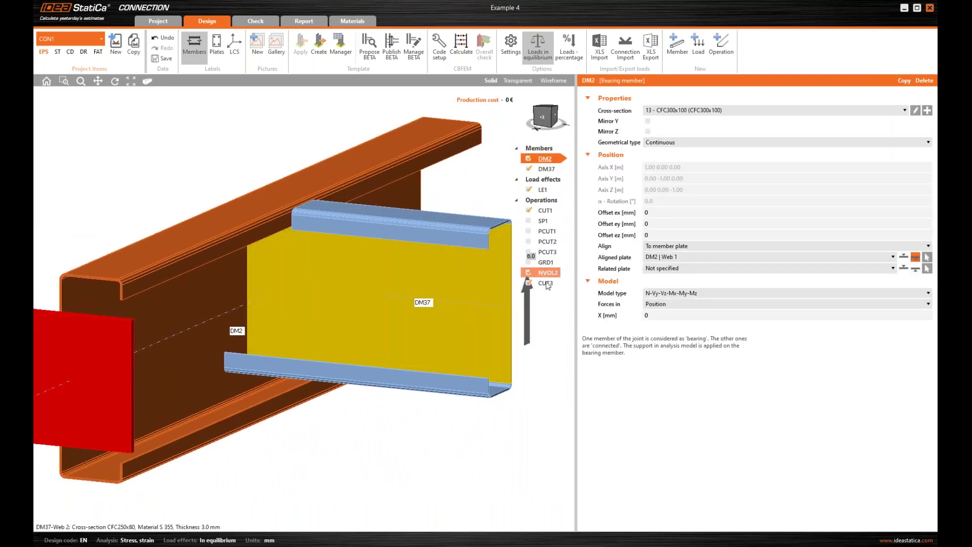
pyautogui.click(546, 283)
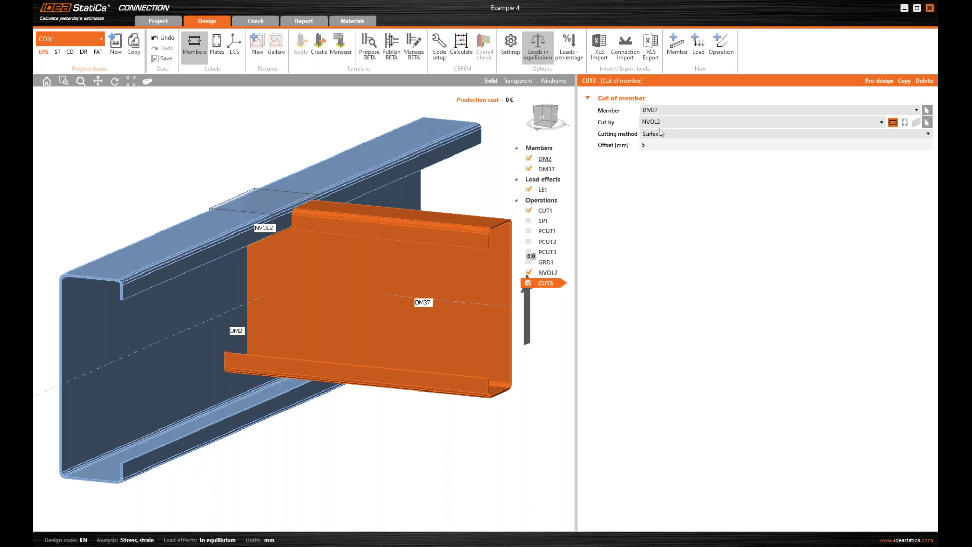
pyautogui.click(544, 118)
pyautogui.moveTo(545, 116); pyautogui.dragTo(546, 119)
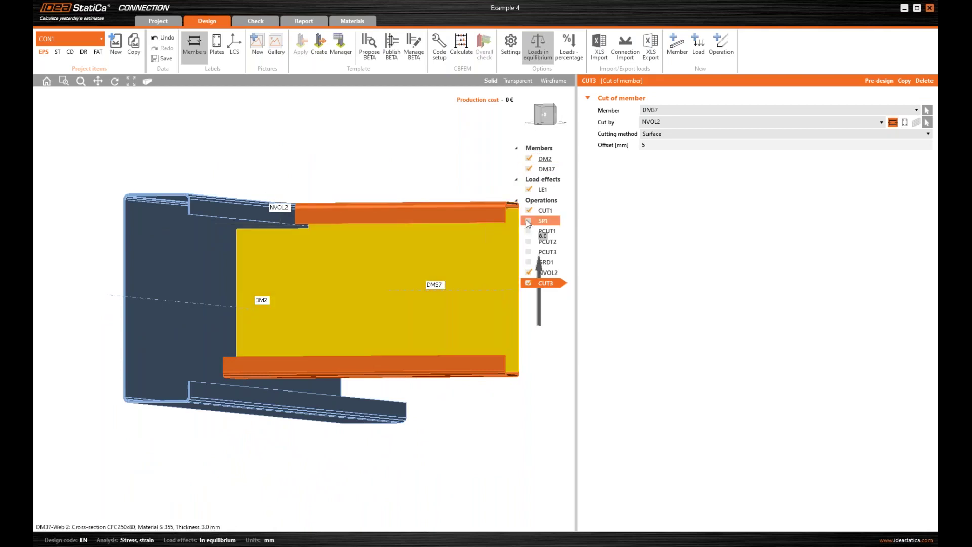
# - Activate the plate SP1, the plate cuts PCUT1, PCUT2 and PCUT3, and the bolt grid GRD1, then inspect the completed joint
pyautogui.click(528, 221)
pyautogui.click(528, 231)
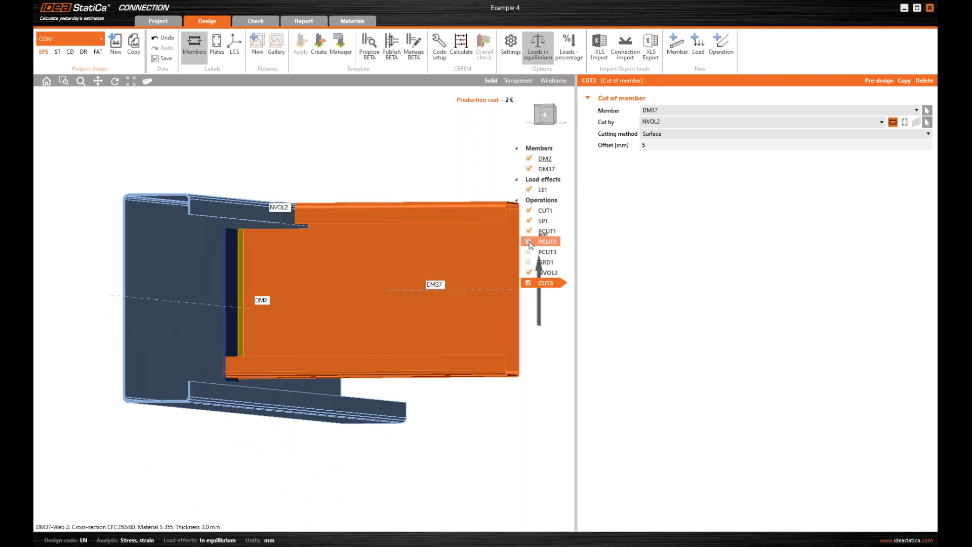
pyautogui.click(528, 242)
pyautogui.click(528, 252)
pyautogui.click(528, 263)
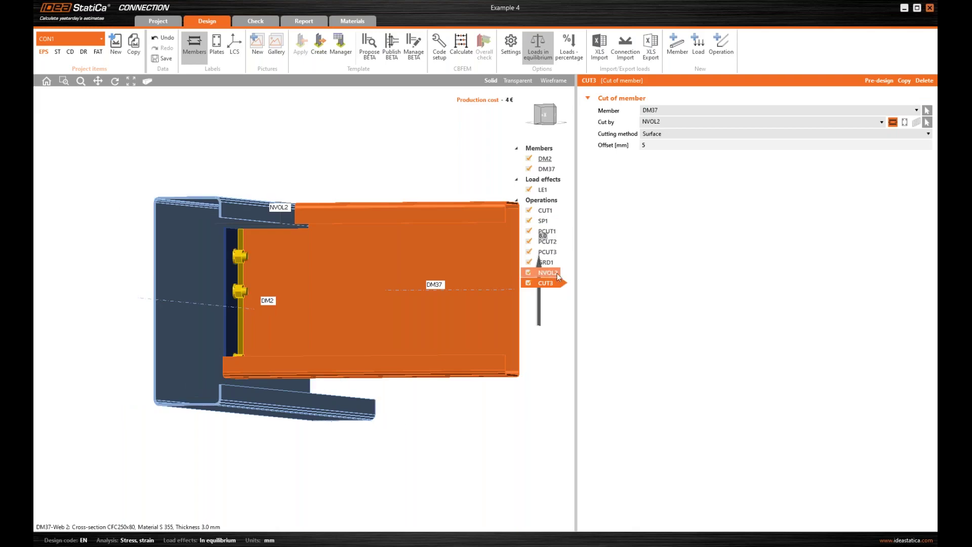
pyautogui.click(544, 117)
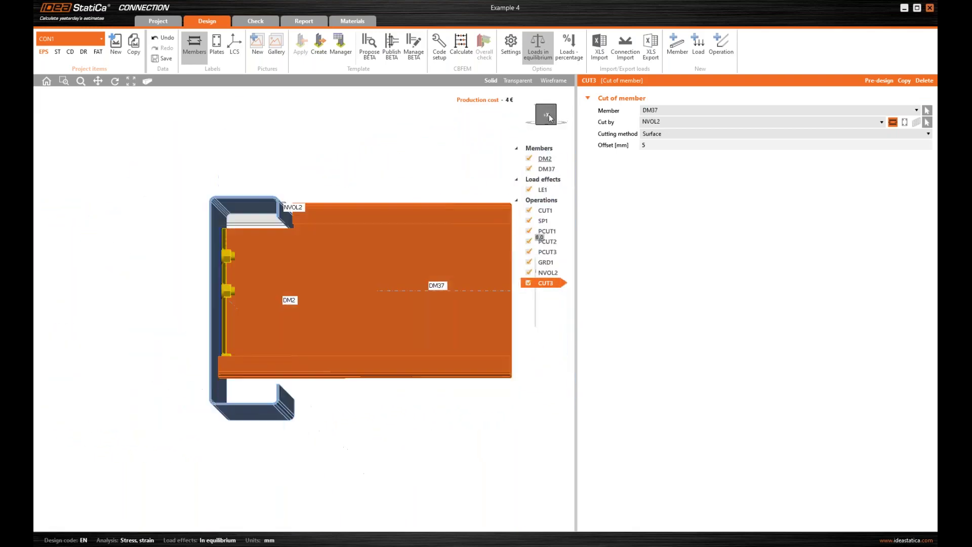
pyautogui.moveTo(550, 118); pyautogui.dragTo(537, 118)
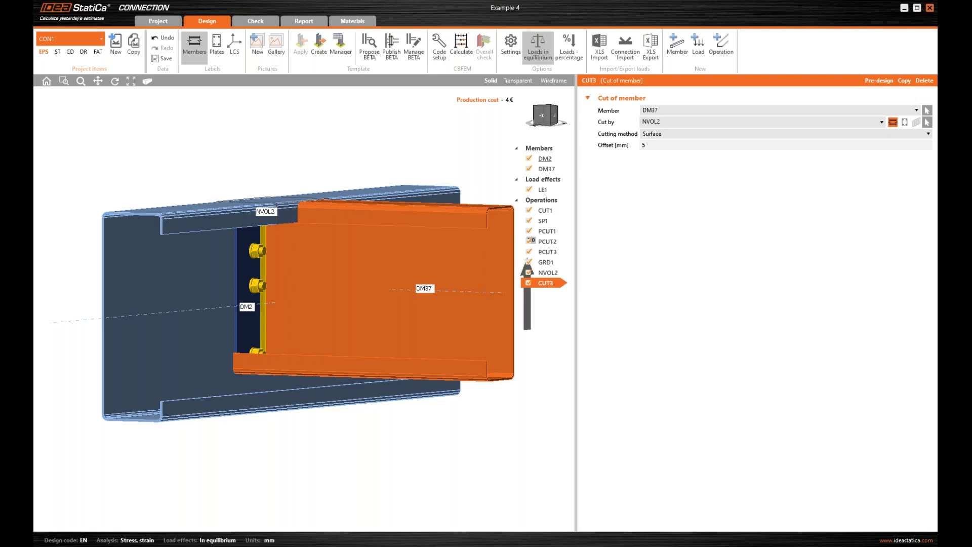
# - Minimize Example 4 and its reference picture, and bring up the stiffening member picture and the maximized Example 5 project
pyautogui.click(904, 9)
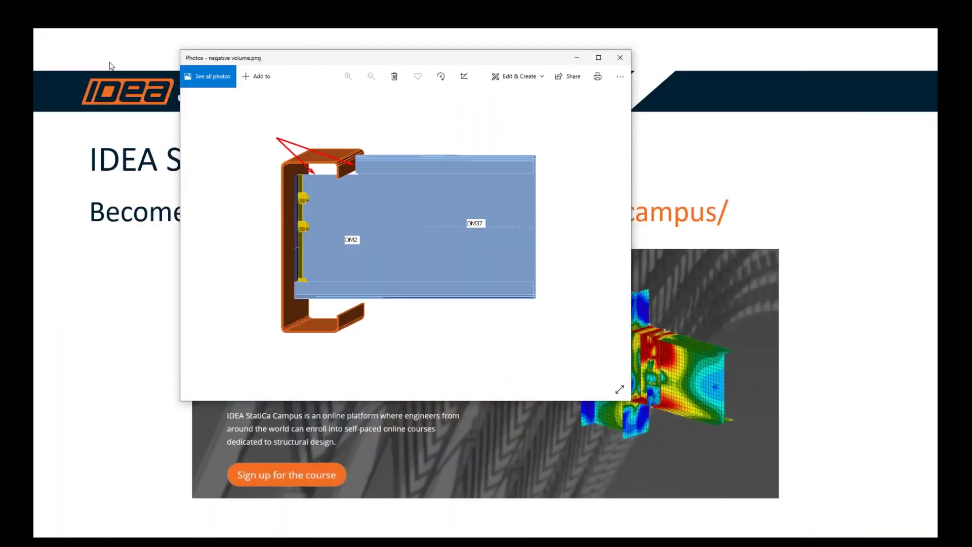
pyautogui.click(577, 57)
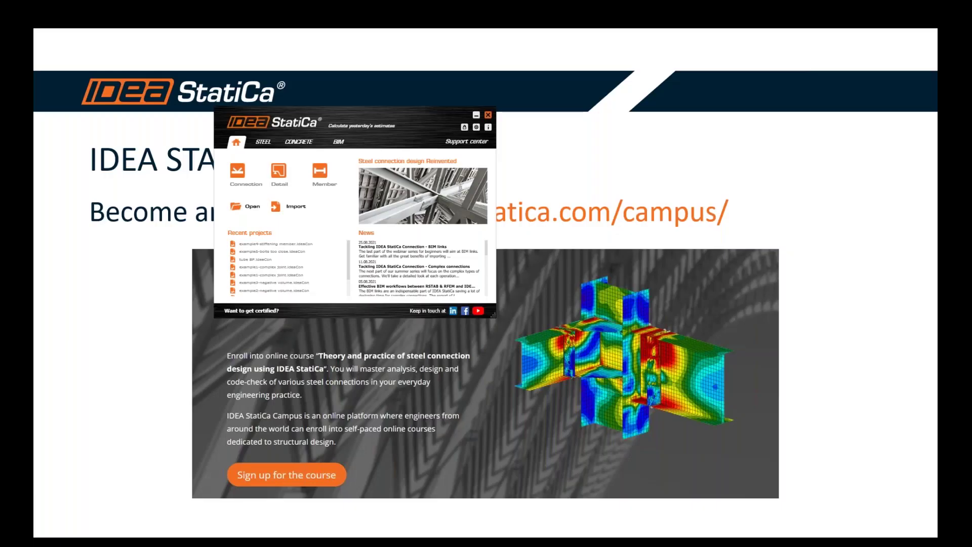
pyautogui.moveTo(33, 91); pyautogui.dragTo(456, 67)
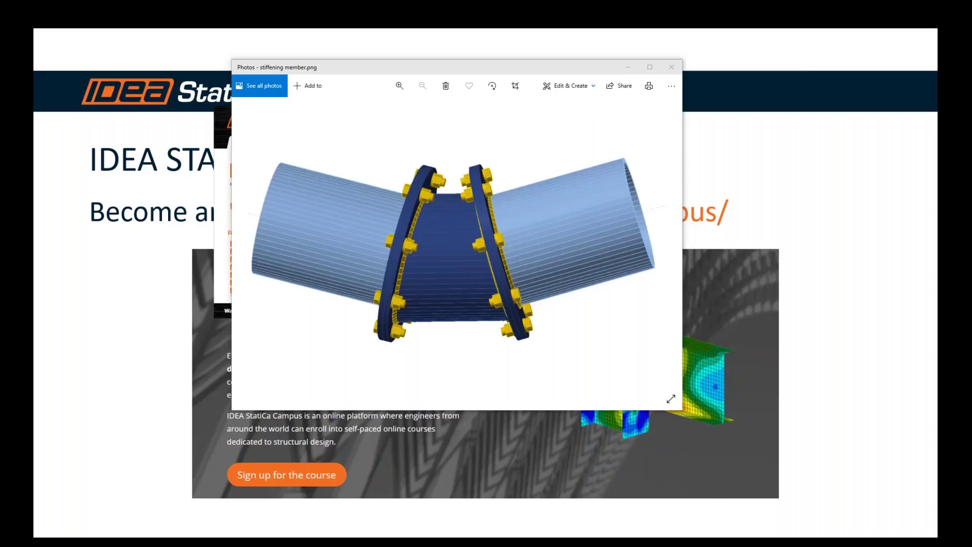
pyautogui.moveTo(34, 119); pyautogui.dragTo(449, 77)
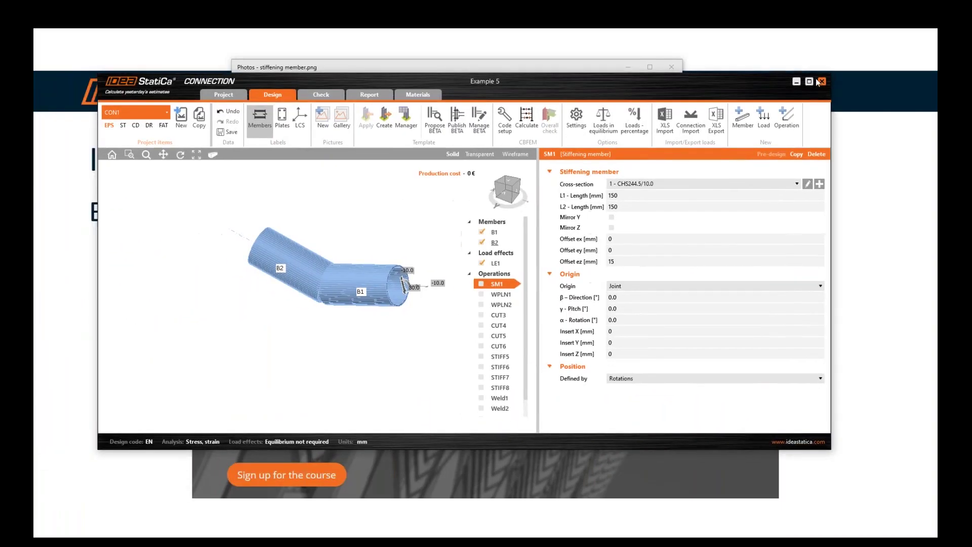
pyautogui.click(809, 82)
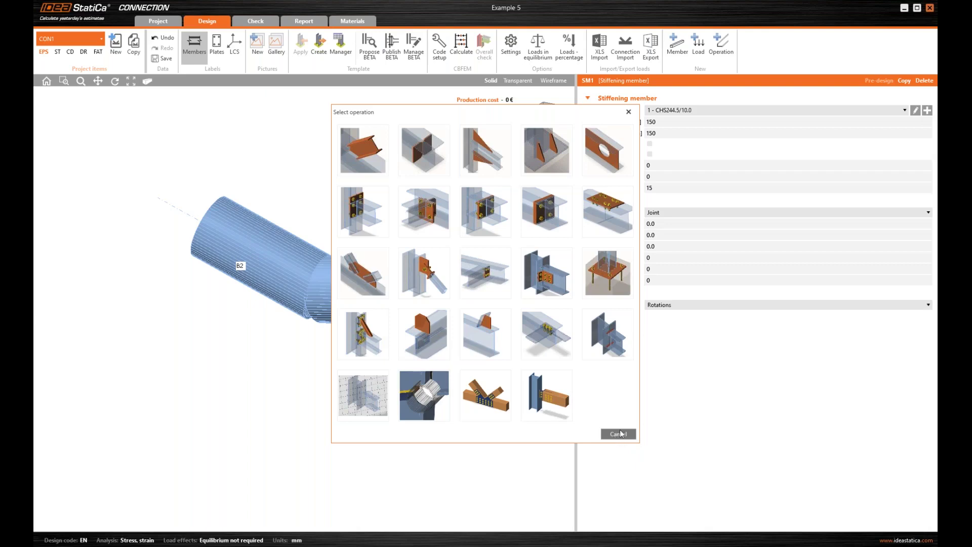
# - Dismiss the operation selection and return to Example 5 to view the joint of tubes B1 and B2
pyautogui.click(629, 111)
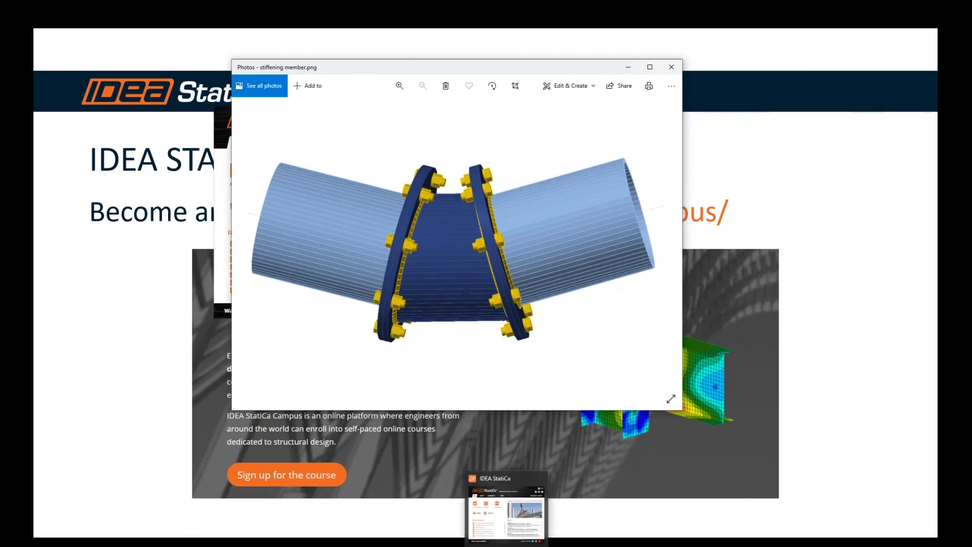
pyautogui.moveTo(575, 545)
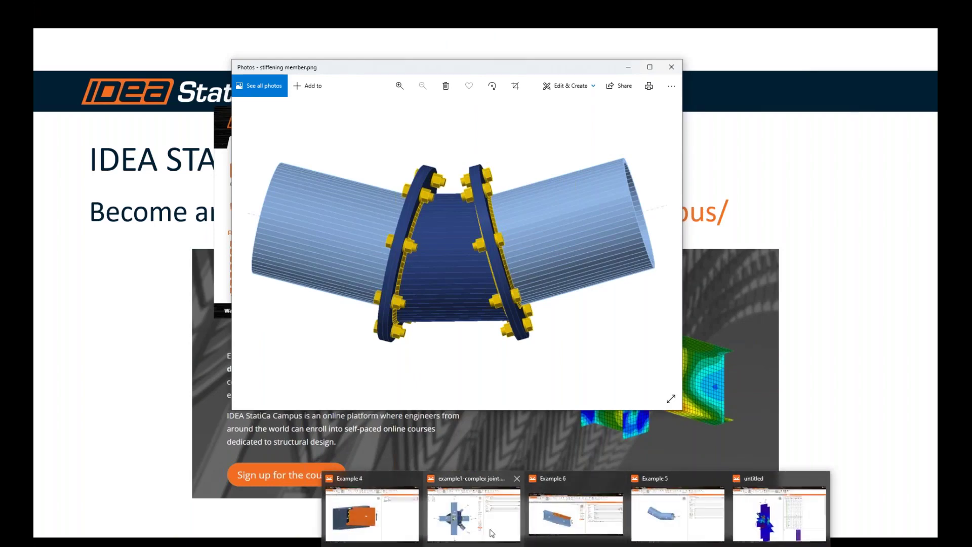
pyautogui.click(677, 513)
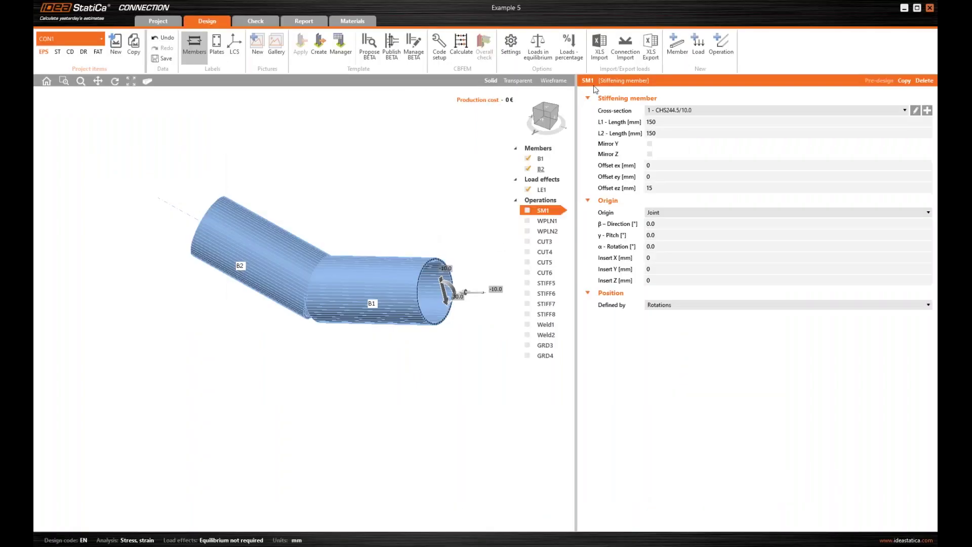
pyautogui.moveTo(544, 122); pyautogui.dragTo(547, 117)
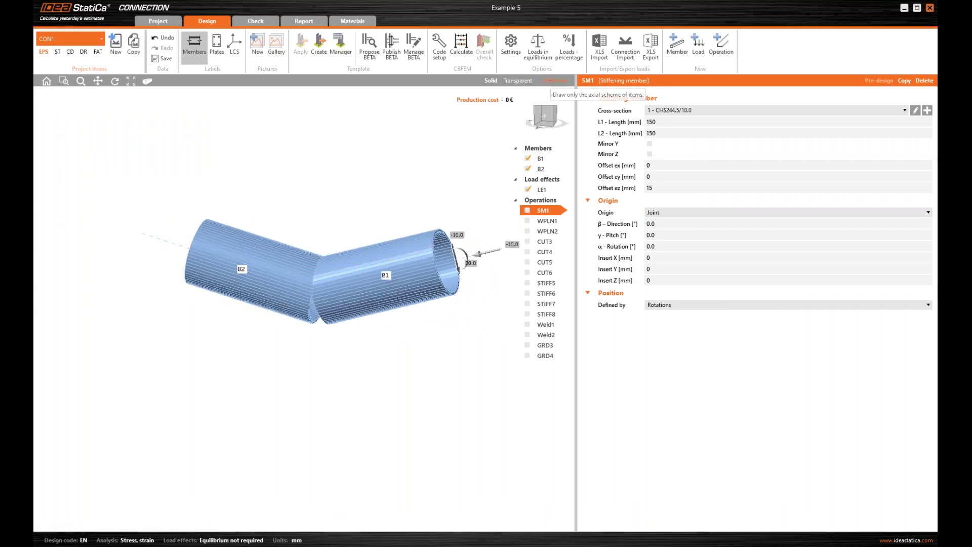
# - View the two tubes in wireframe and then transparent display, and open the properties of member B1
pyautogui.click(553, 81)
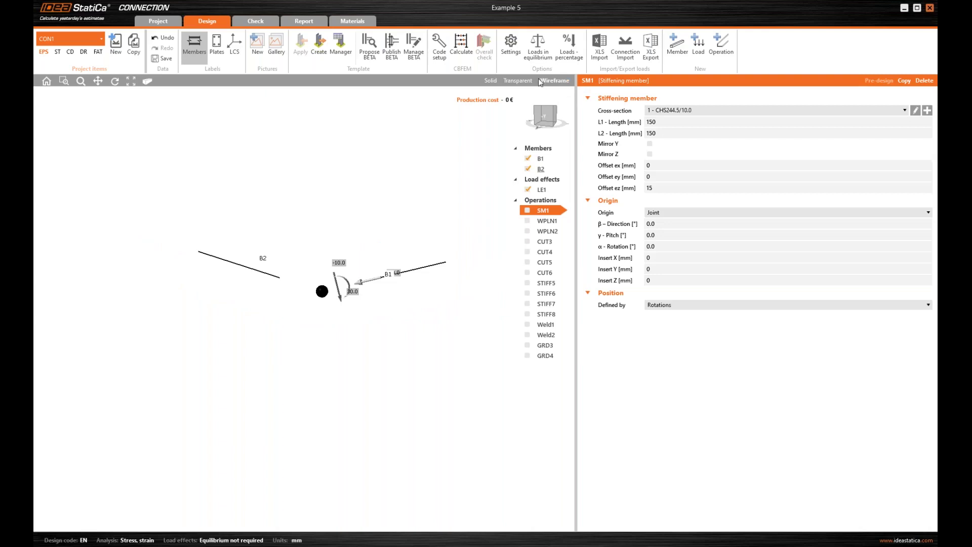
pyautogui.click(507, 80)
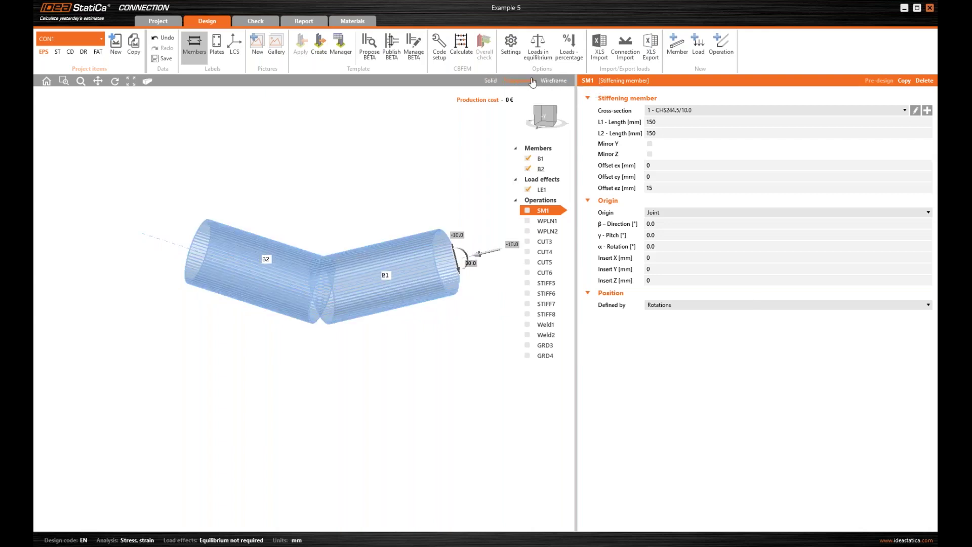
pyautogui.click(416, 282)
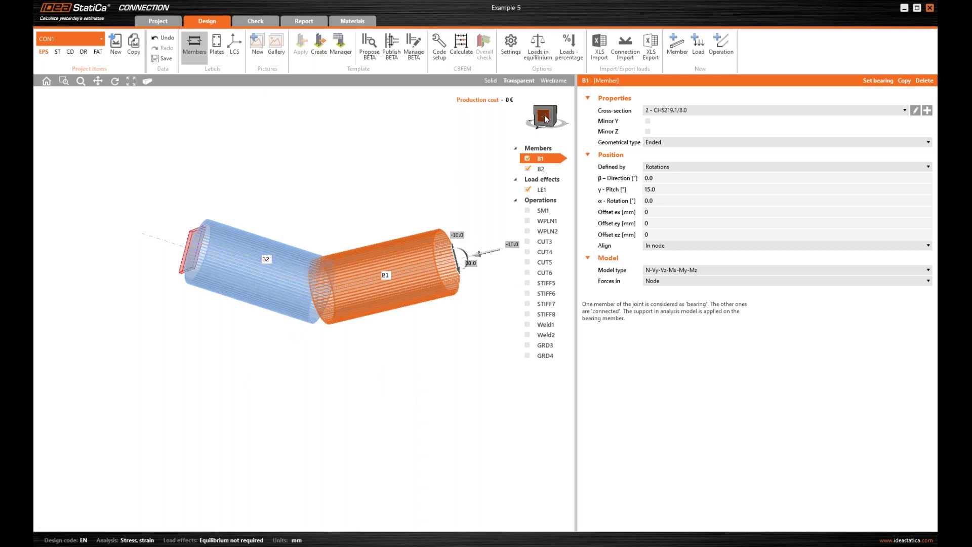
# - Activate the stiffening member SM1 between tubes B1 and B2 and inspect it in solid display
pyautogui.click(543, 211)
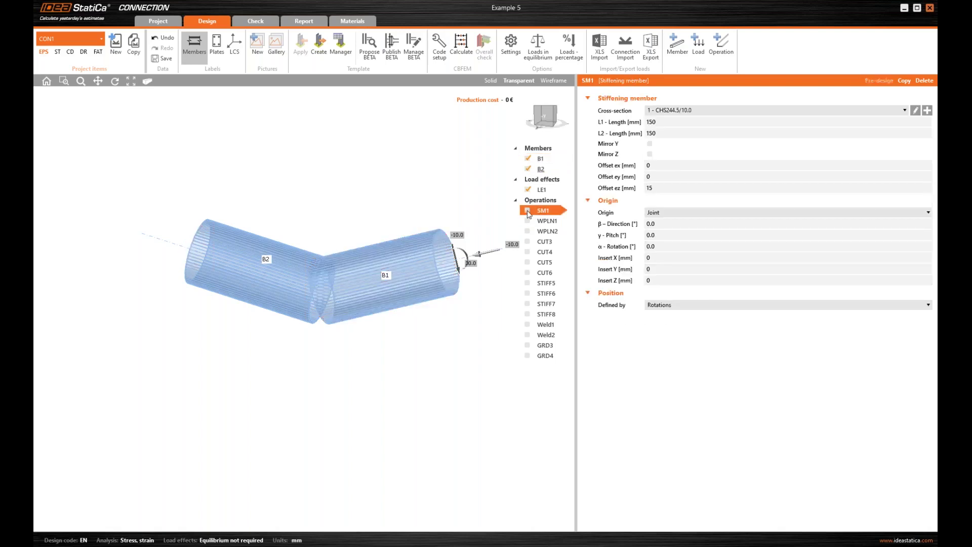
pyautogui.click(527, 210)
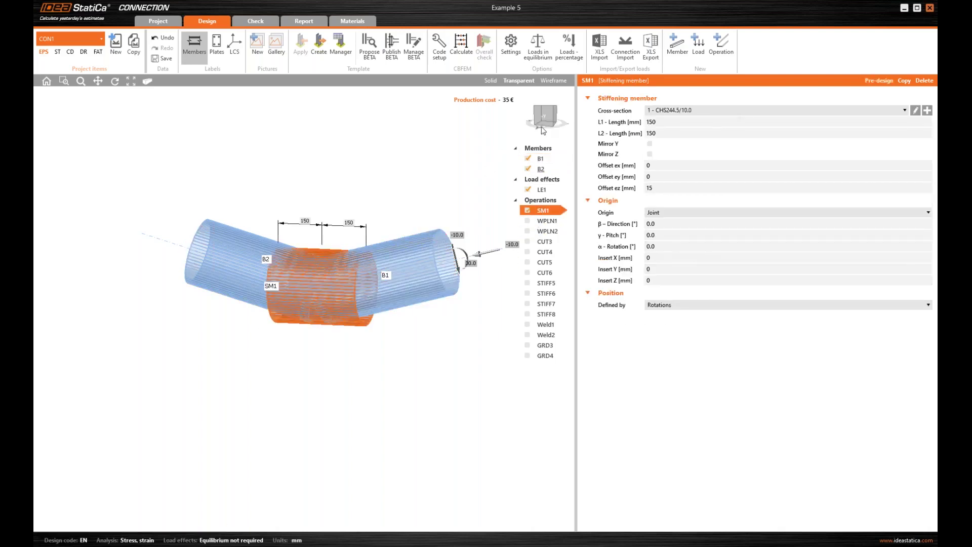
pyautogui.moveTo(544, 117); pyautogui.dragTo(541, 114)
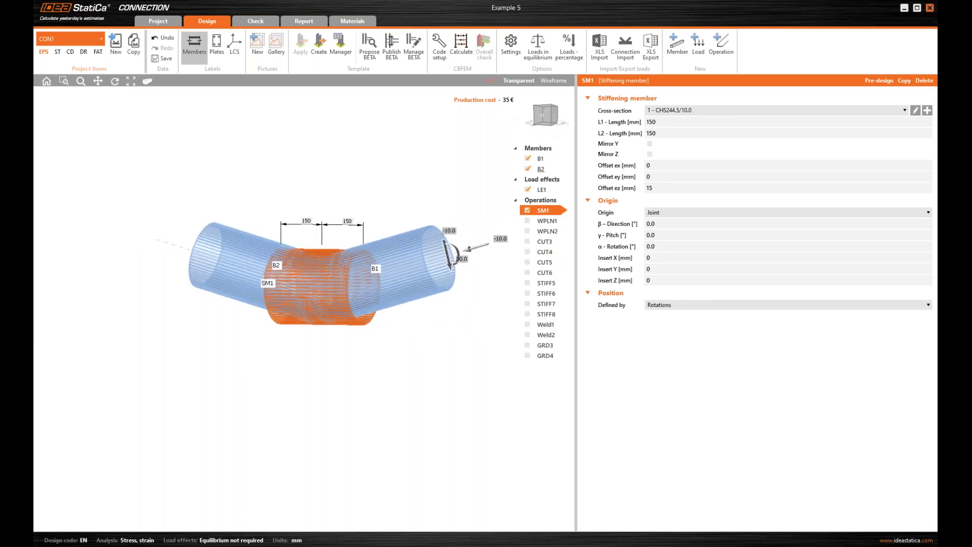
pyautogui.click(490, 80)
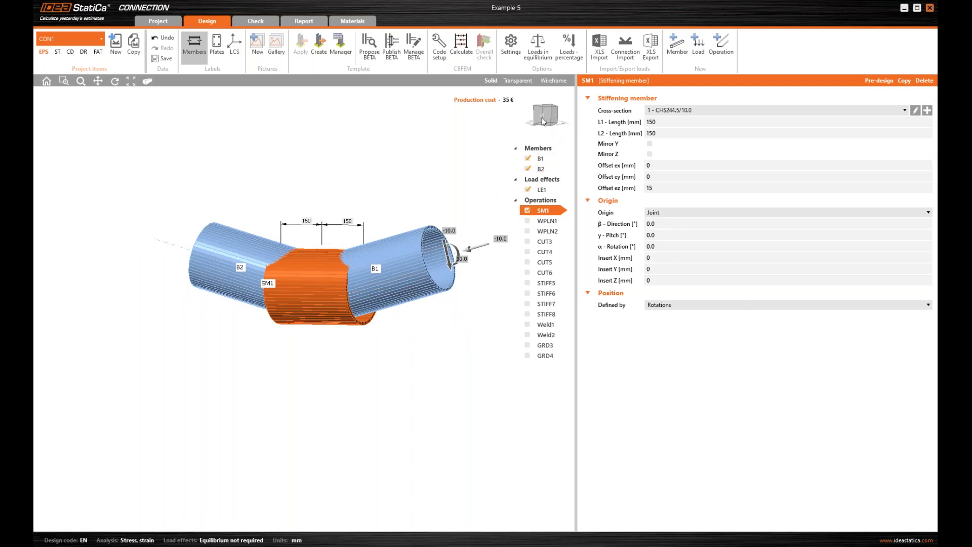
pyautogui.moveTo(542, 121); pyautogui.dragTo(541, 117)
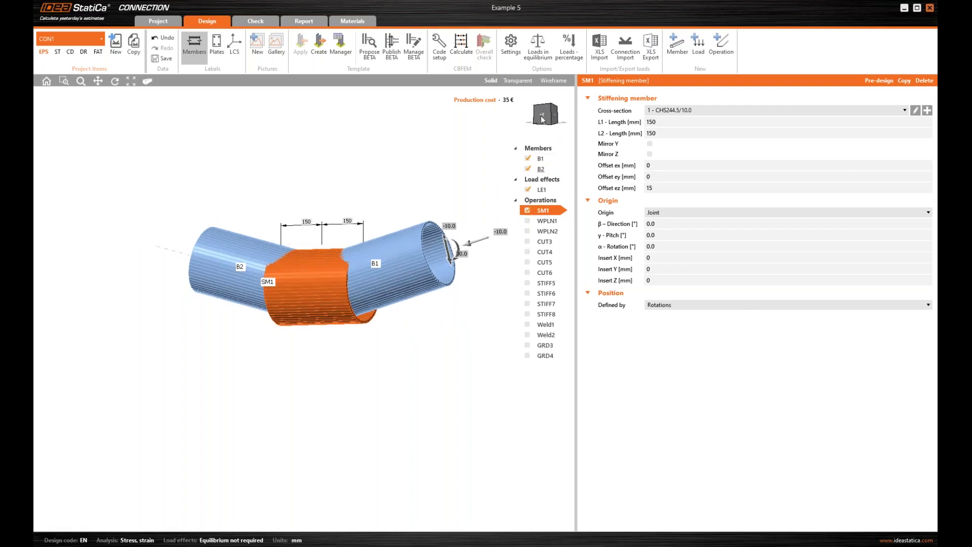
# - Activate the work planes WPLN1 and WPLN2 and examine their inclination in a side view of the joint
pyautogui.click(528, 221)
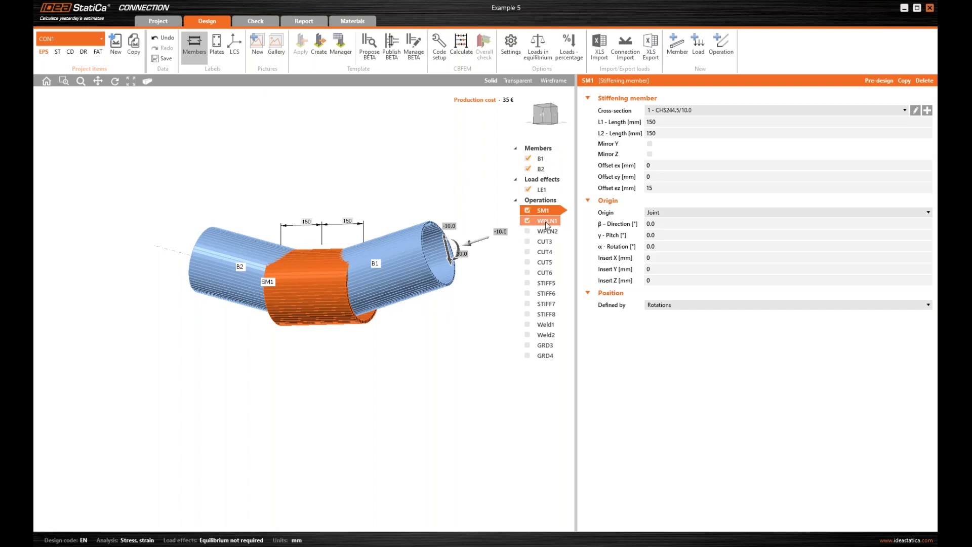
pyautogui.click(546, 222)
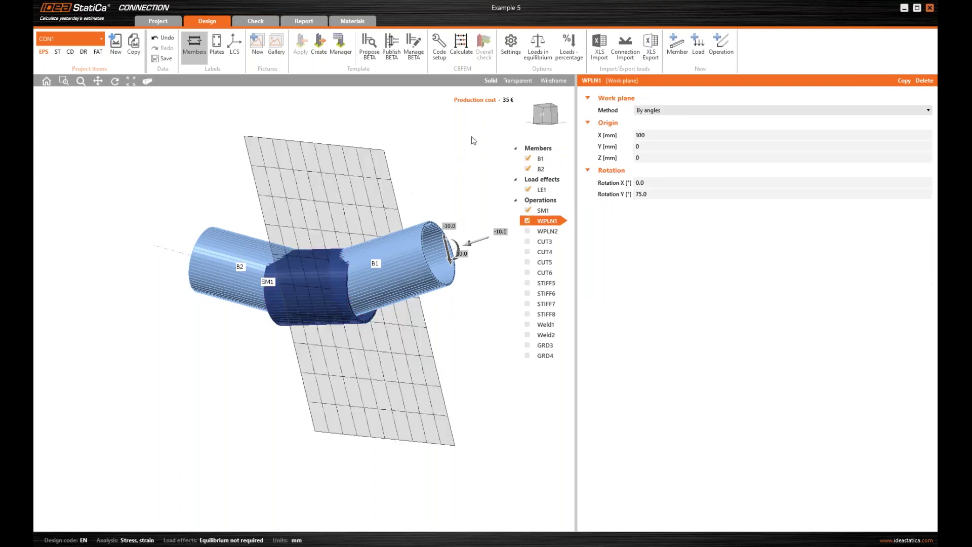
pyautogui.click(545, 114)
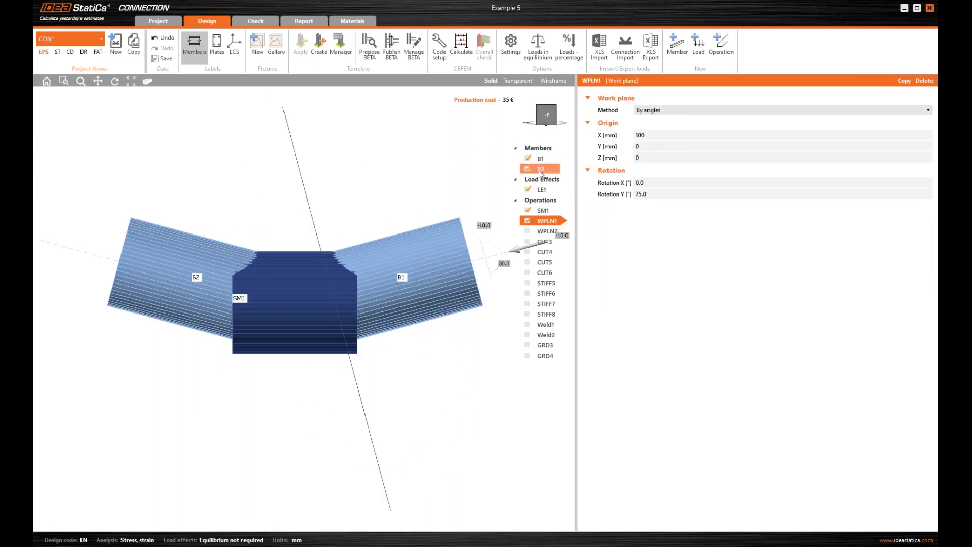
pyautogui.click(533, 233)
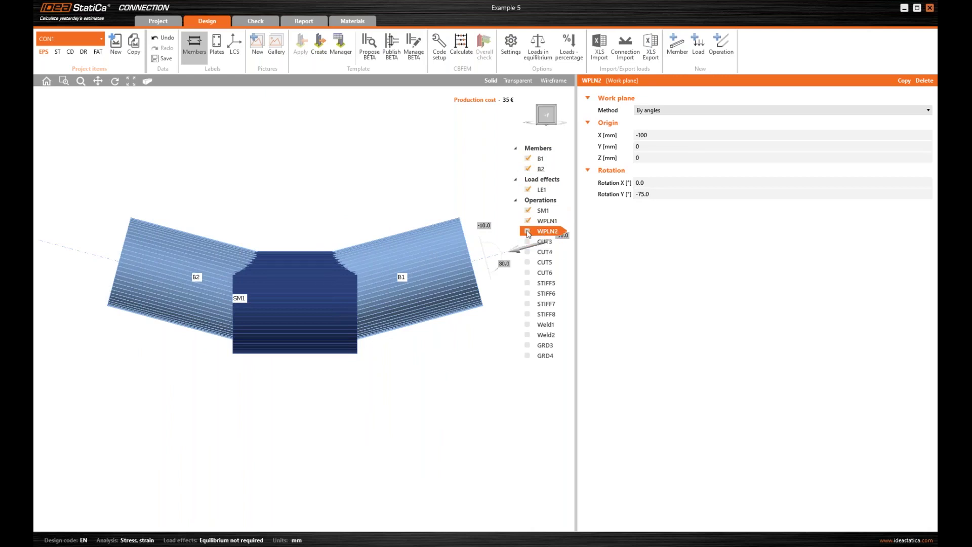
pyautogui.click(530, 232)
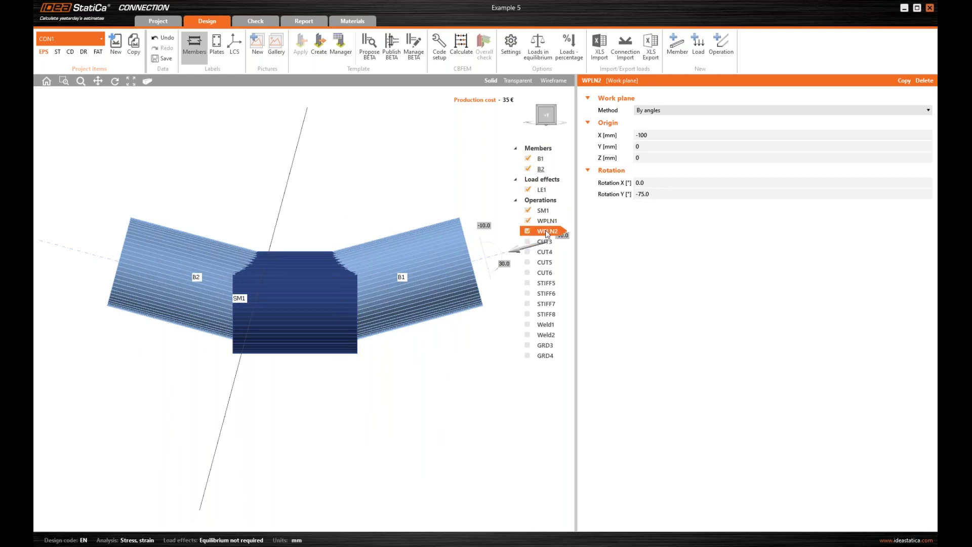
# - Activate CUT3 and CUT4, which cut B1 by WPLN1 and B2 by WPLN2, using the transparent display
pyautogui.click(547, 243)
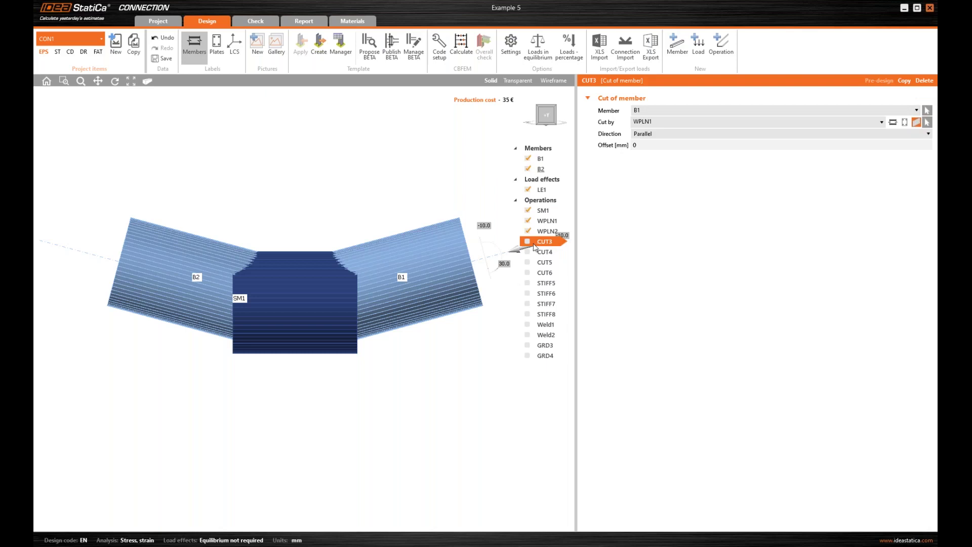
pyautogui.click(528, 243)
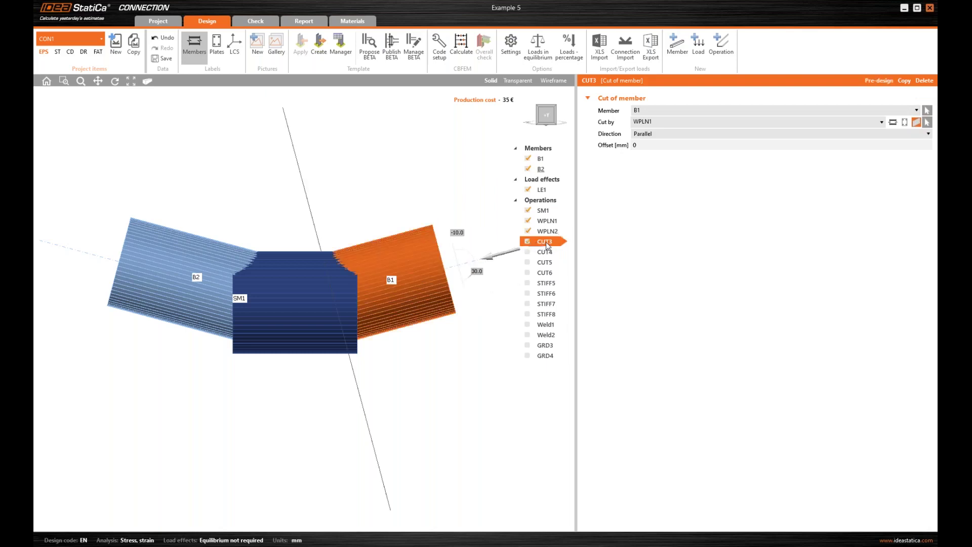
pyautogui.click(514, 82)
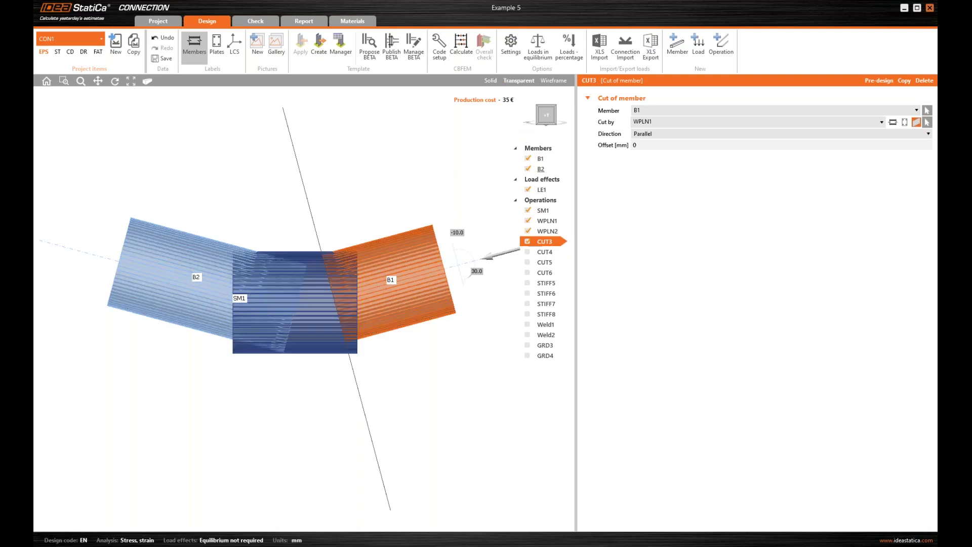
pyautogui.click(545, 254)
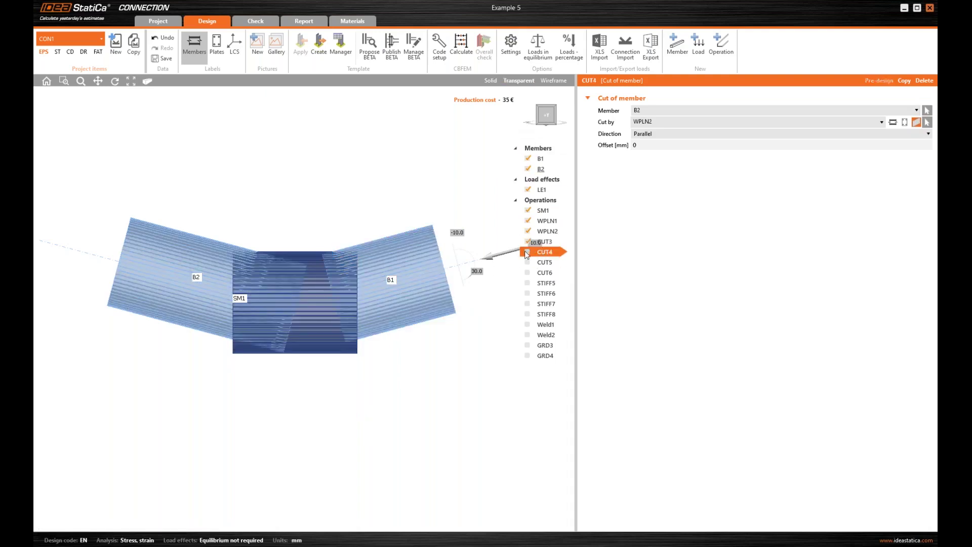
pyautogui.click(528, 252)
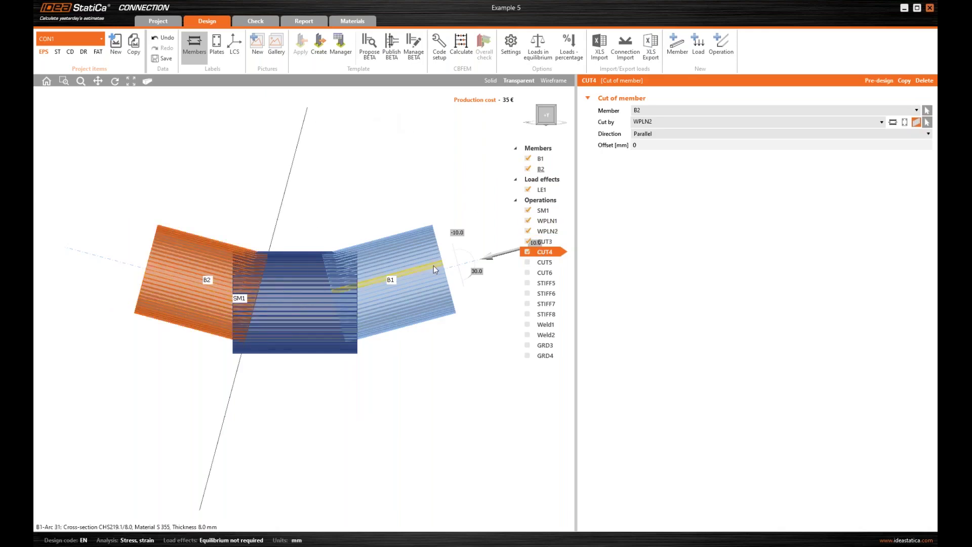
# - Activate CUT5 and CUT6, which trim both ends of SM1 by WPLN1 and WPLN2 with a -15 mm offset
pyautogui.click(545, 267)
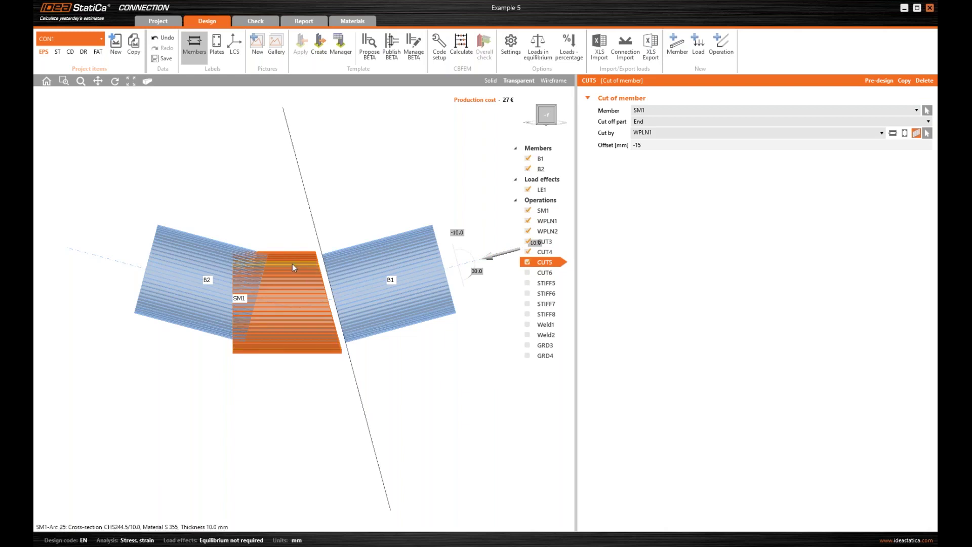
pyautogui.click(545, 272)
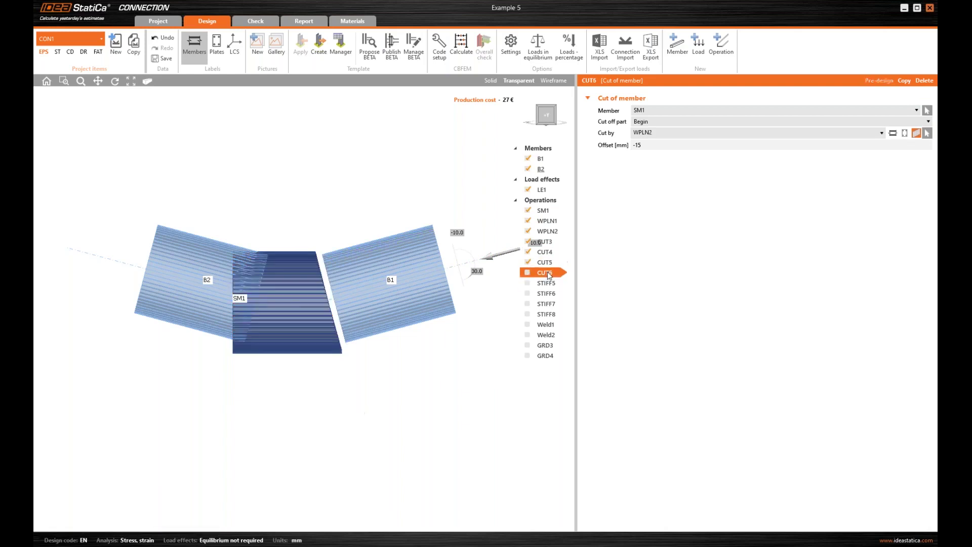
pyautogui.click(527, 273)
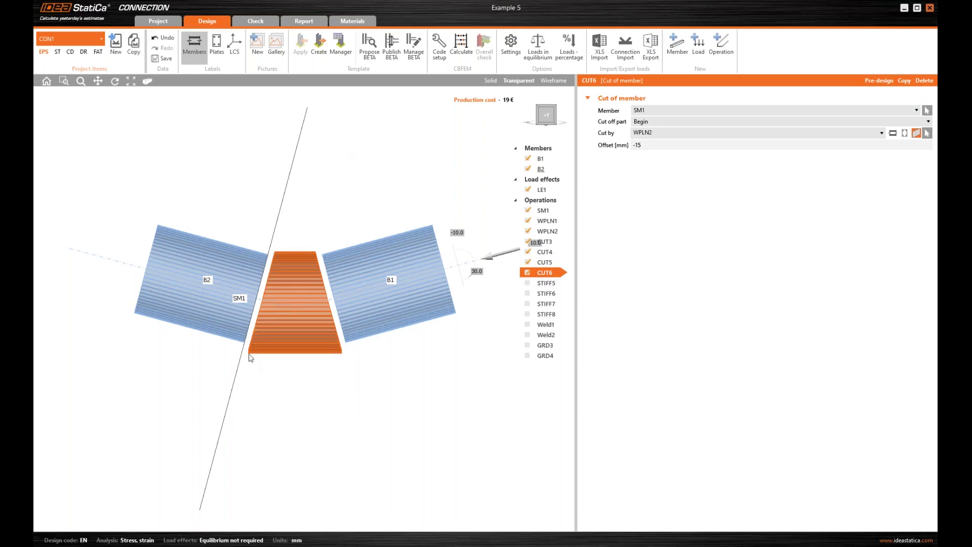
# - Activate the circular stiffeners STIFF5 on B1 and STIFF6 on B2, inspecting the tube end plates in solid display
pyautogui.click(547, 284)
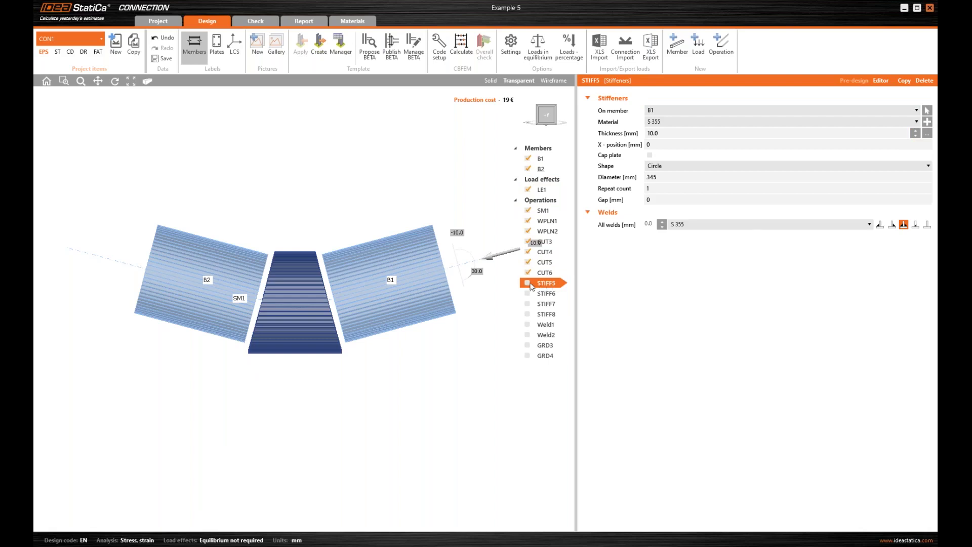
pyautogui.click(528, 283)
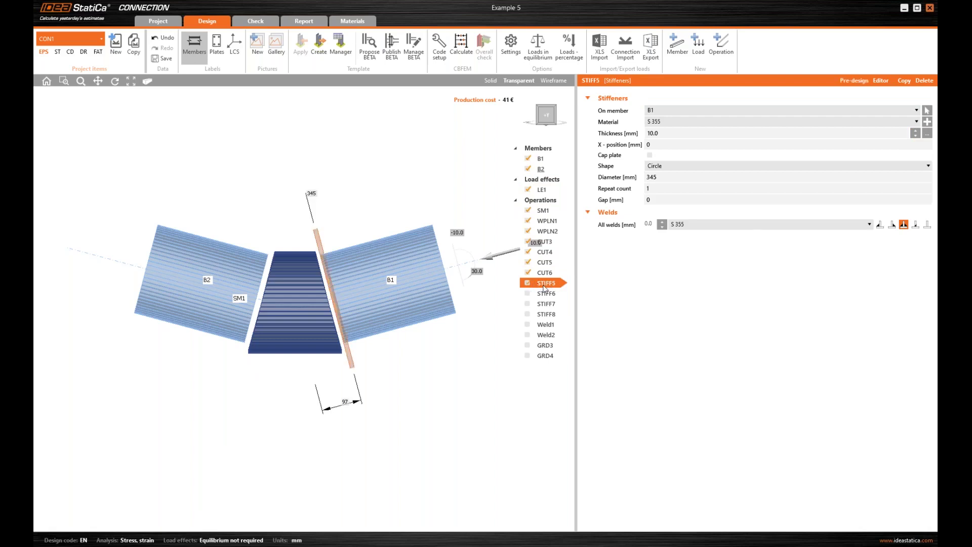
pyautogui.click(490, 85)
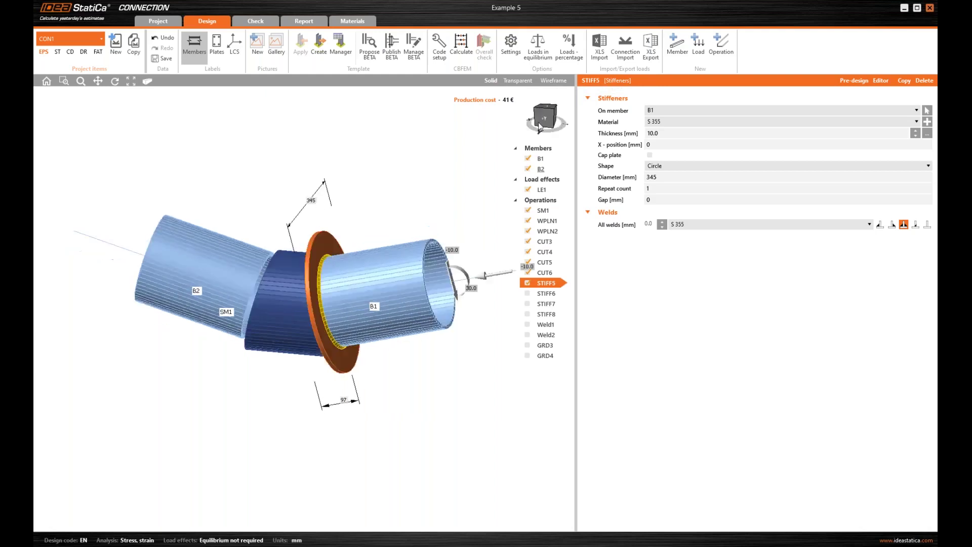
pyautogui.click(541, 119)
pyautogui.moveTo(430, 203); pyautogui.dragTo(356, 250, button='middle')
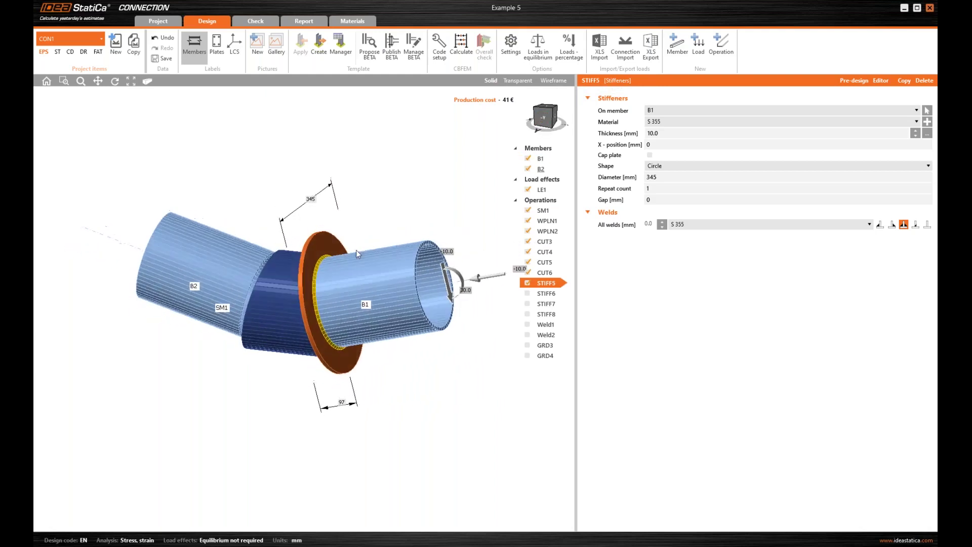
pyautogui.click(546, 123)
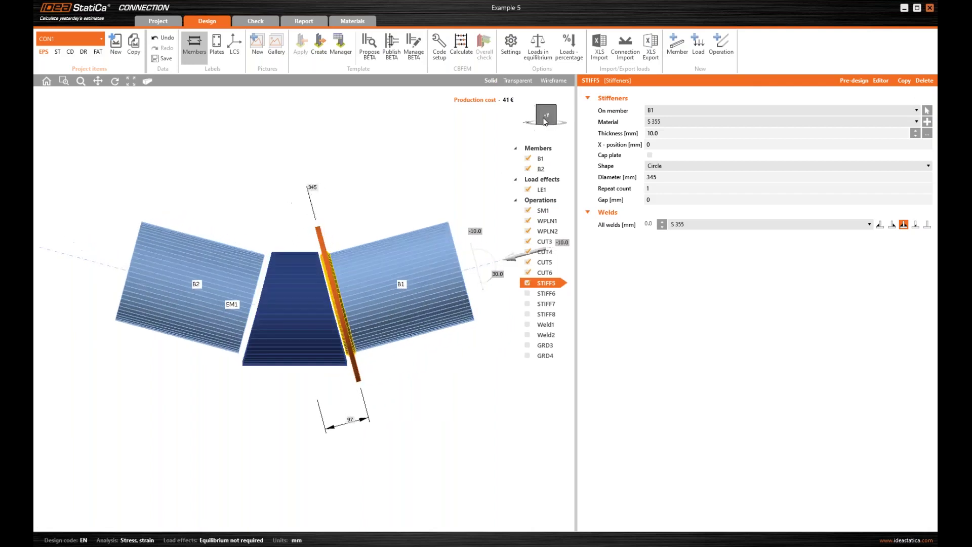
pyautogui.click(531, 295)
pyautogui.click(527, 293)
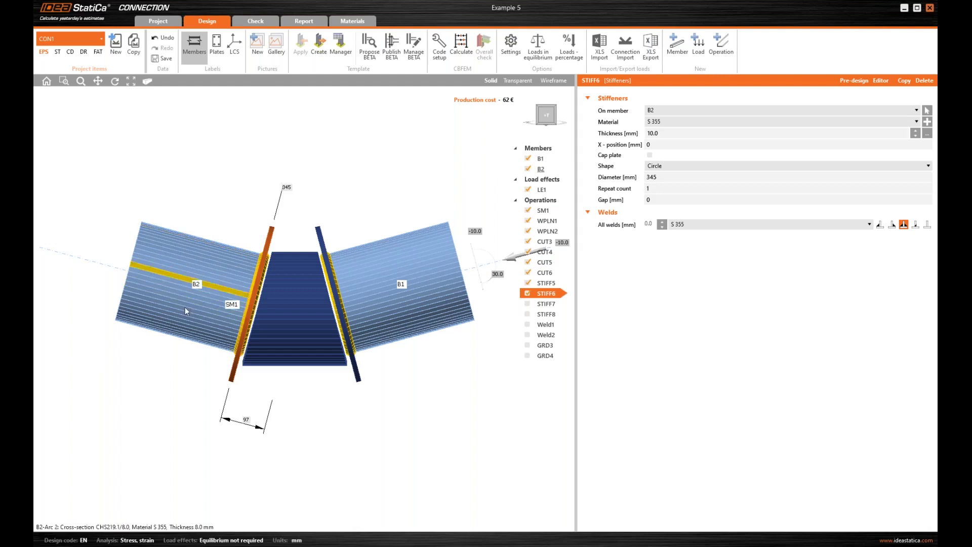
# - Activate the circular stiffeners STIFF7 and STIFF8, placed at X-position -10 mm against the first two end plates
pyautogui.click(546, 303)
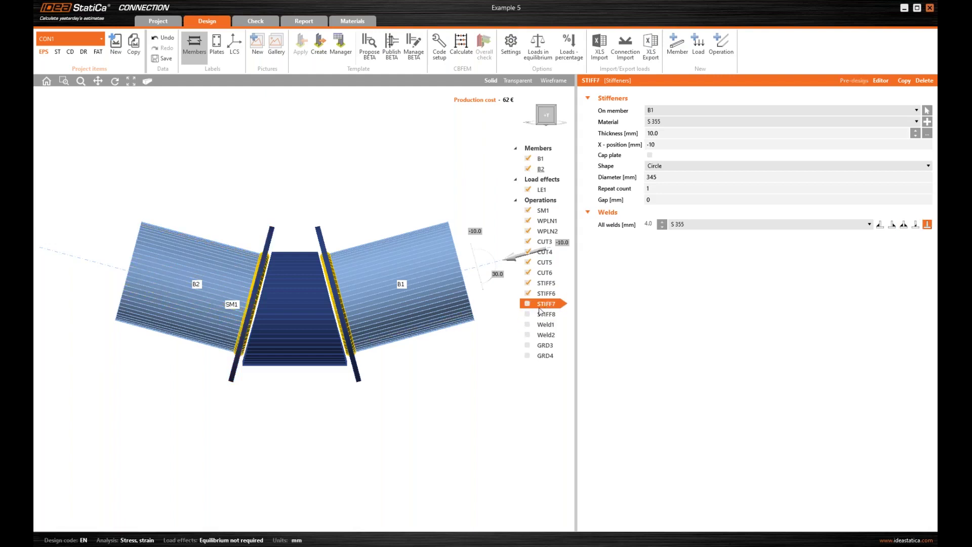
pyautogui.click(527, 304)
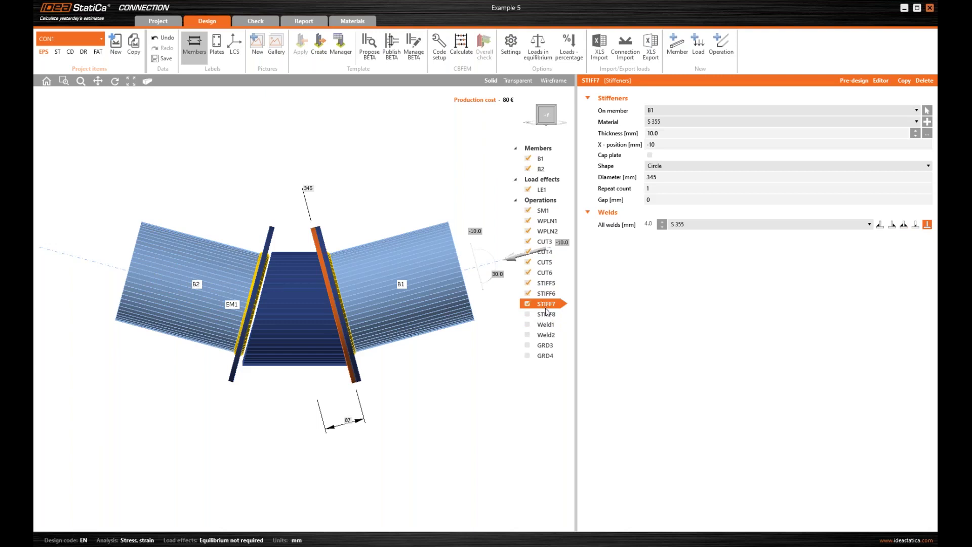
pyautogui.click(546, 315)
pyautogui.click(527, 314)
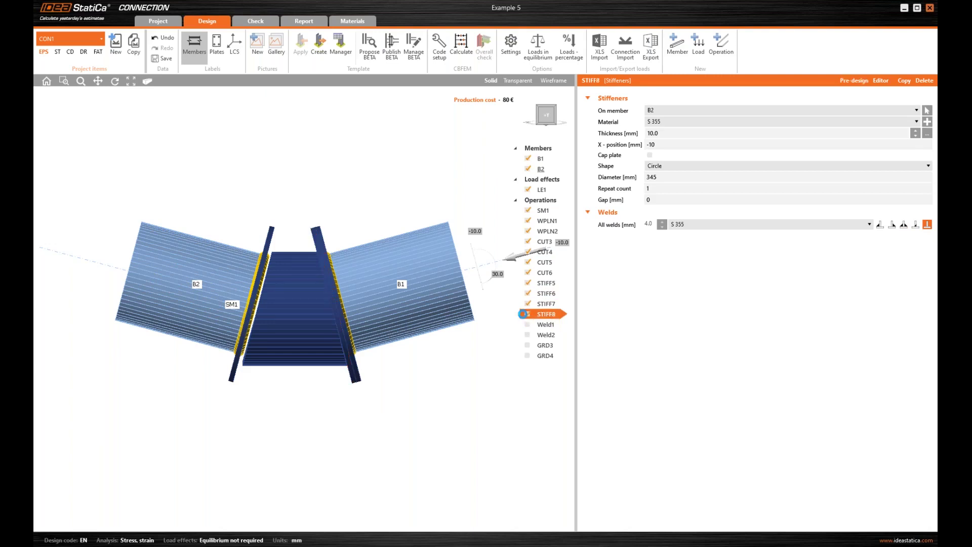
pyautogui.moveTo(543, 126); pyautogui.dragTo(552, 112)
pyautogui.click(550, 113)
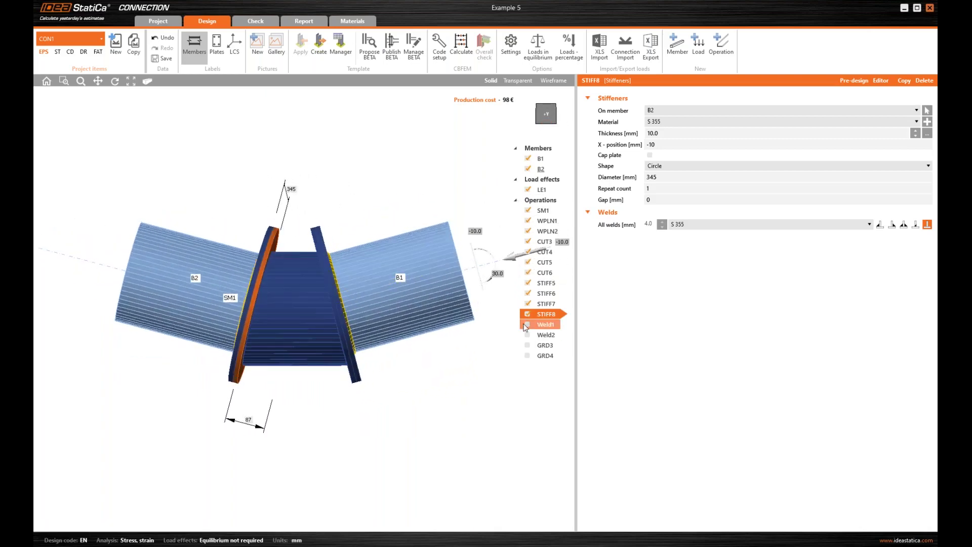
# - Activate Weld1 and Weld2 to weld both ends of SM1 to the adjacent circular plates
pyautogui.click(545, 325)
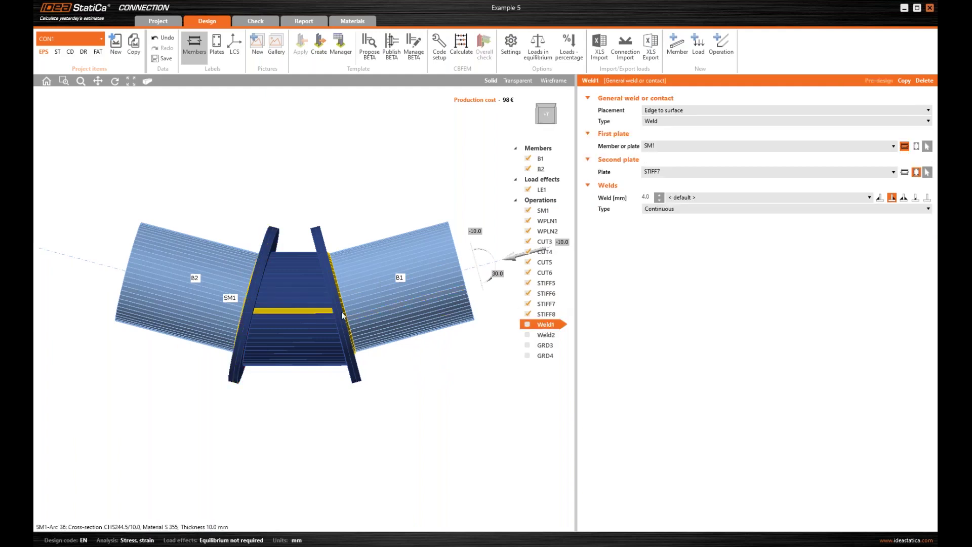
pyautogui.click(527, 335)
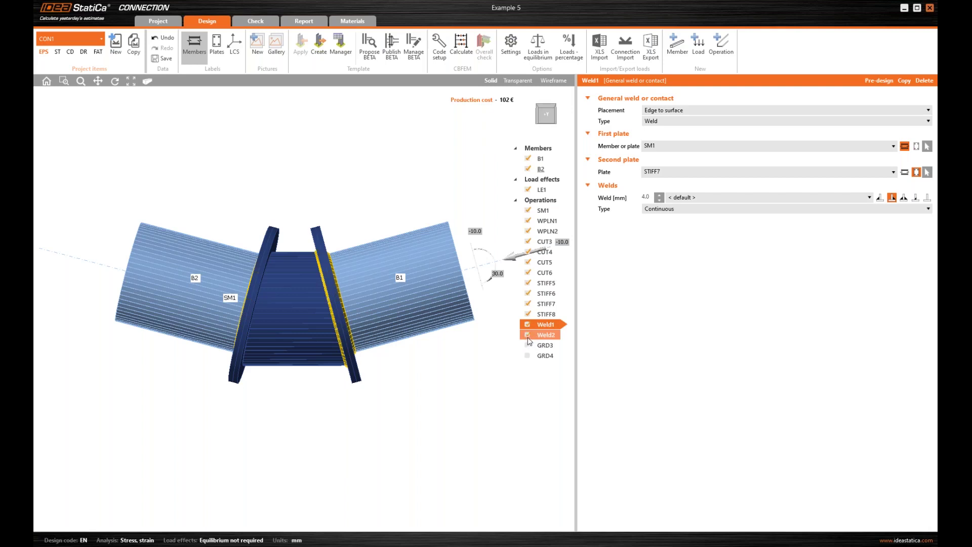
pyautogui.click(527, 334)
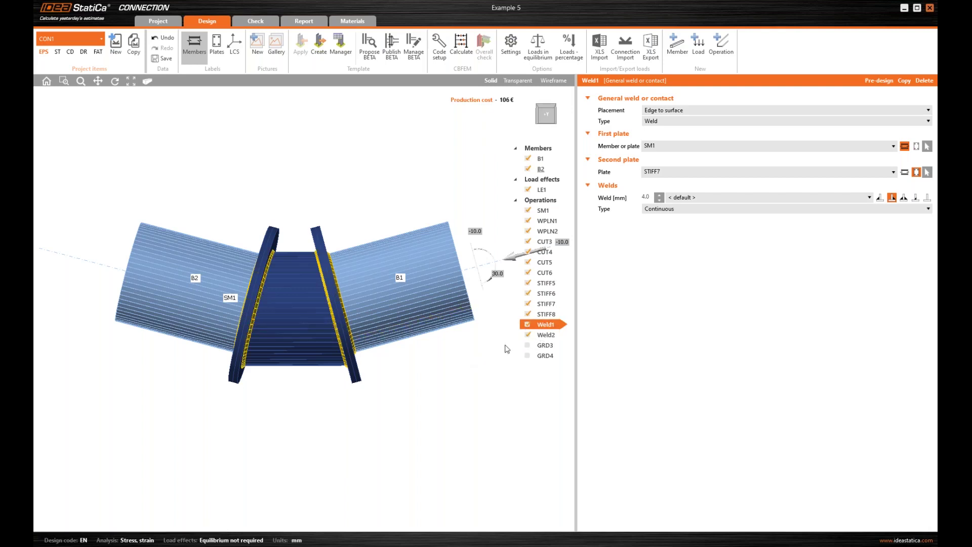
# - Activate the polar M16 8.8 bolt grids GRD3 and GRD4 through the paired plates, and inspect the completed joint
pyautogui.click(545, 347)
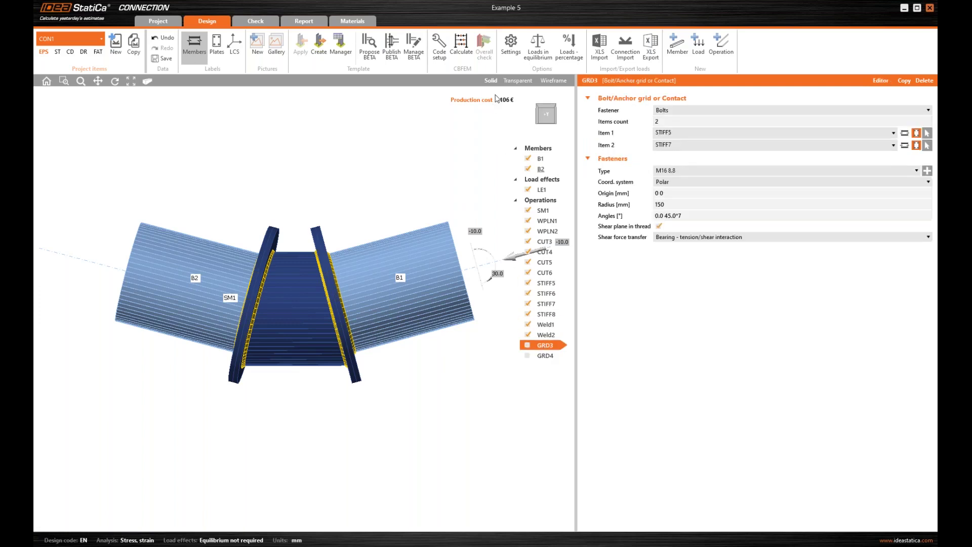
pyautogui.click(539, 122)
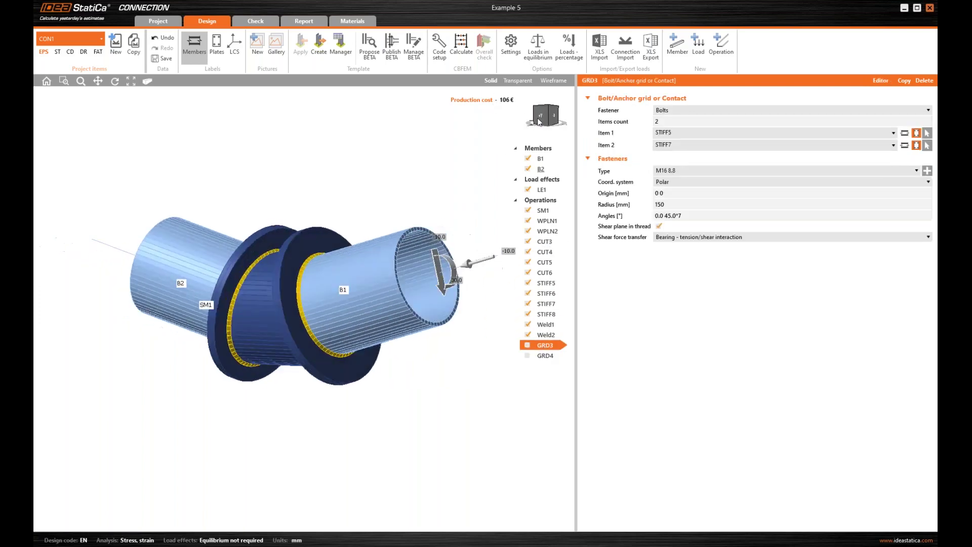
pyautogui.click(528, 346)
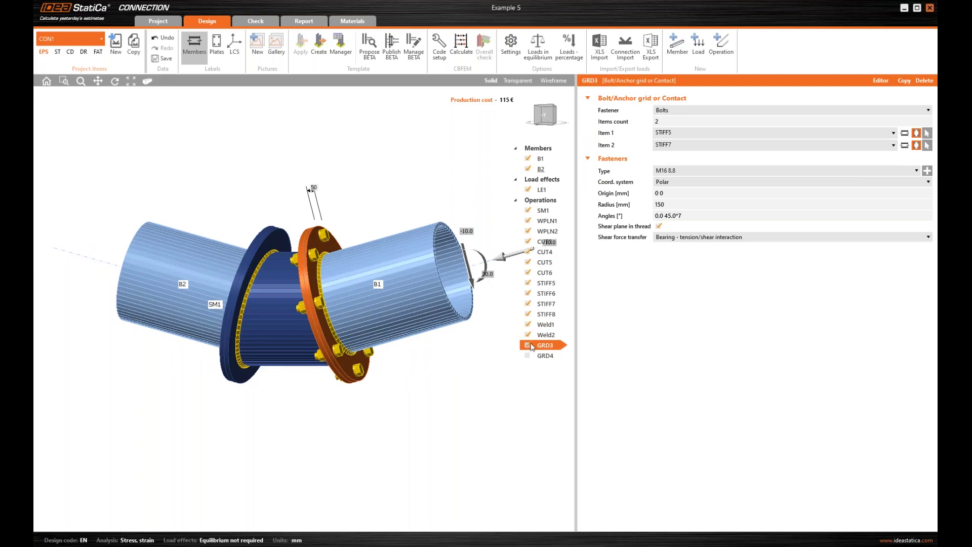
pyautogui.click(530, 358)
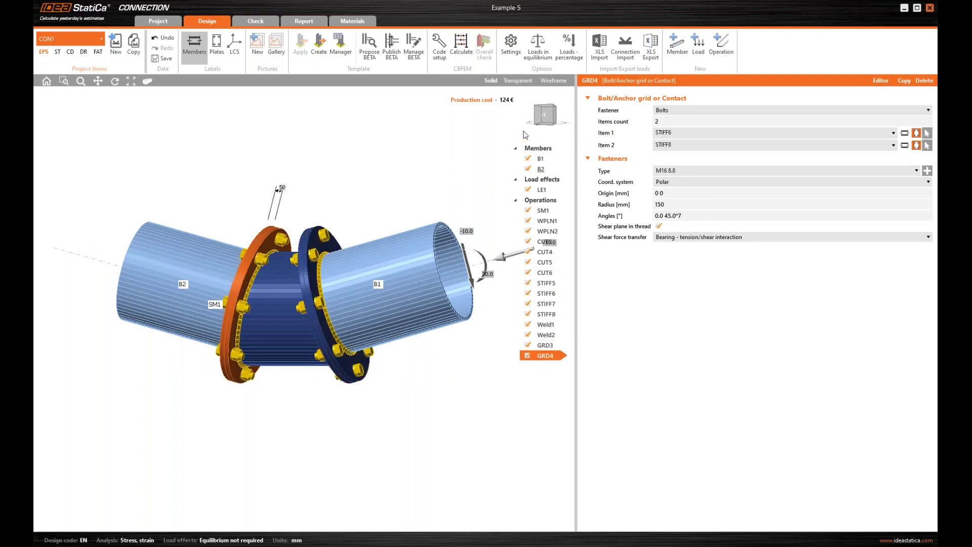
pyautogui.moveTo(547, 114); pyautogui.dragTo(390, 224)
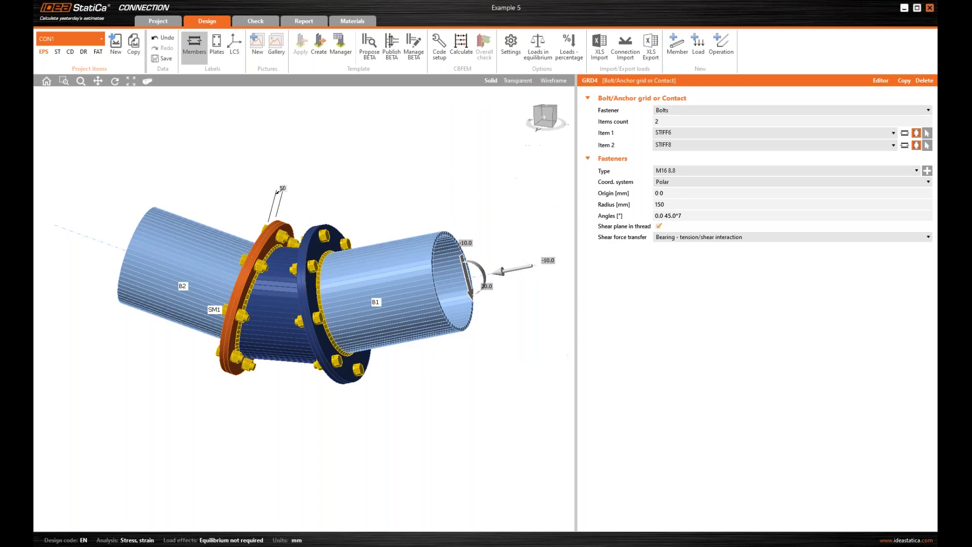
# - Minimize the Example 5 project window
pyautogui.click(904, 7)
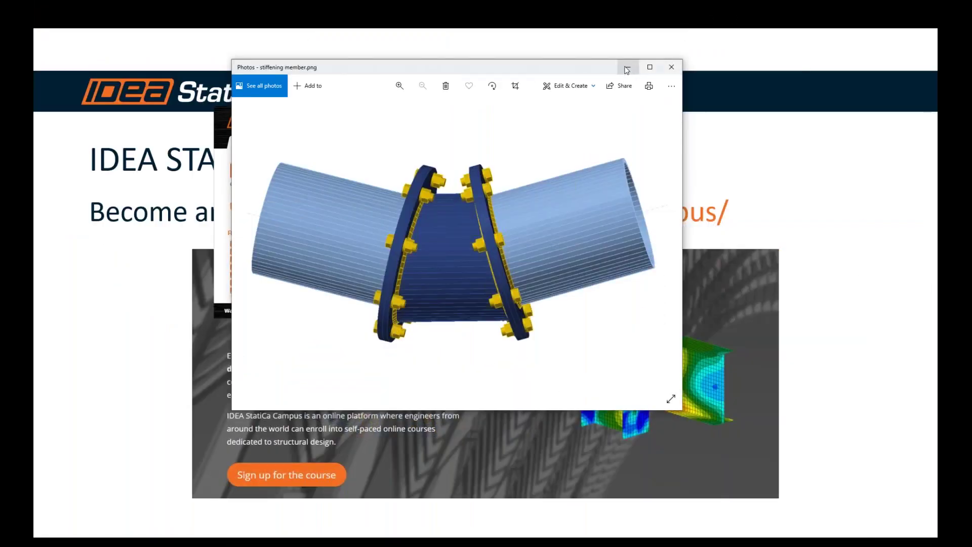